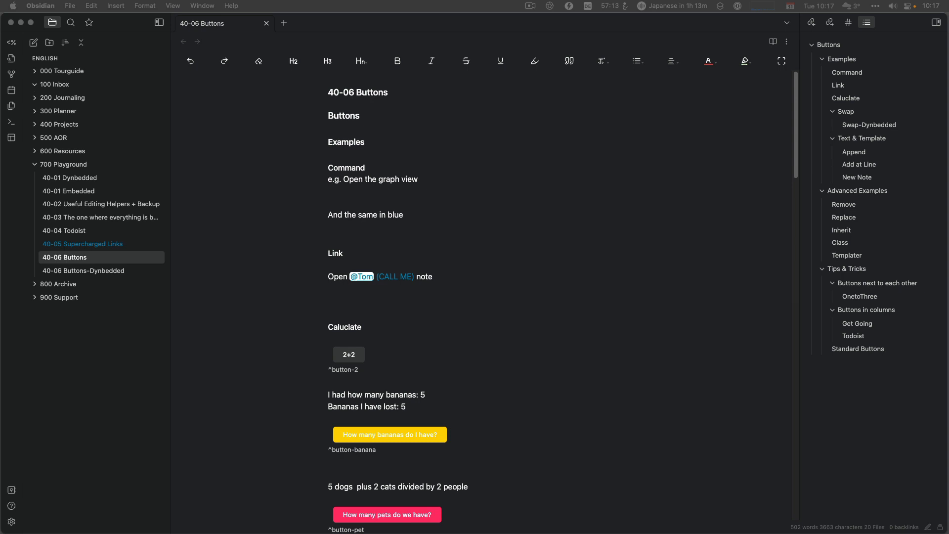
Start a new button with Button Maker below "e.g. Open the graph view", named Graph and of type Command
{"action": "left_click", "coordinate": [339, 202]}
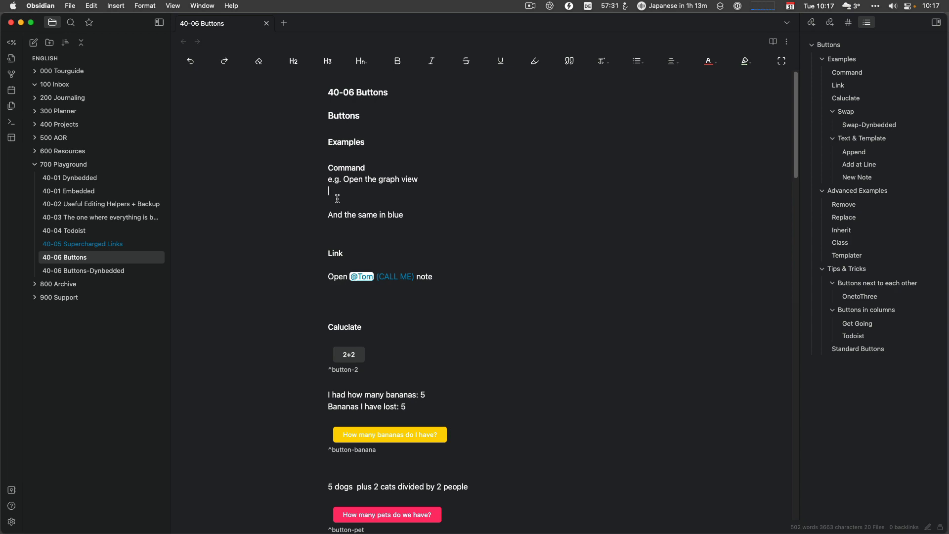
{"action": "key", "text": "cmd+p"}
{"action": "type", "text": "bu"}
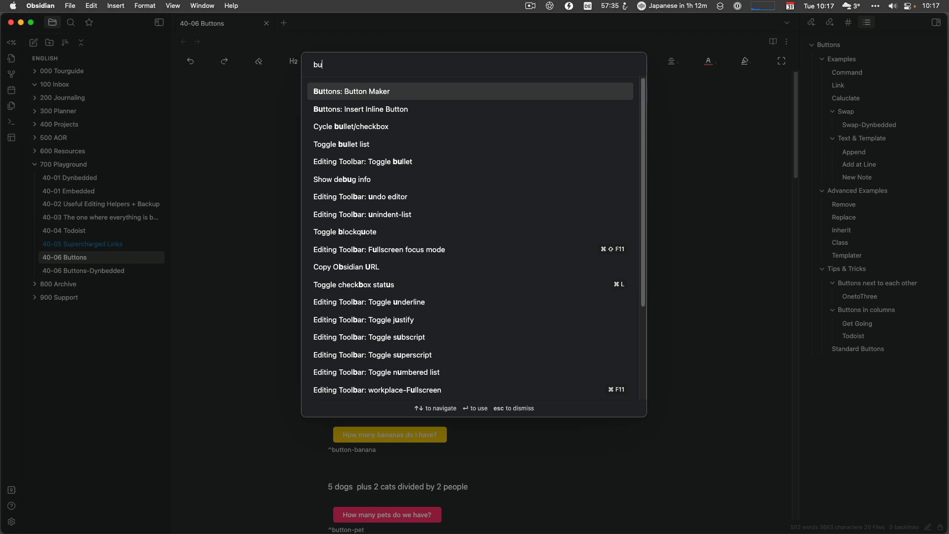
{"action": "key", "text": "Return"}
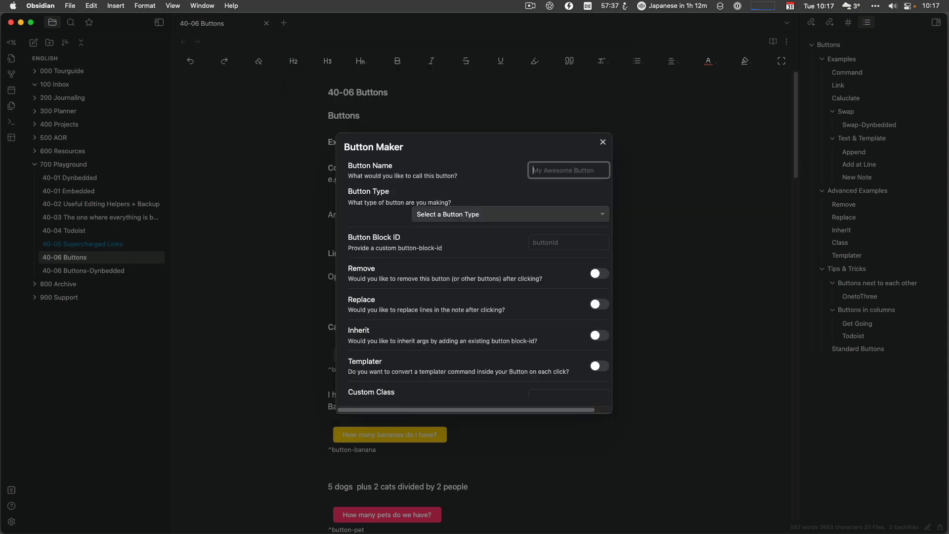
{"action": "type", "text": "Graph"}
{"action": "left_click", "coordinate": [478, 217]}
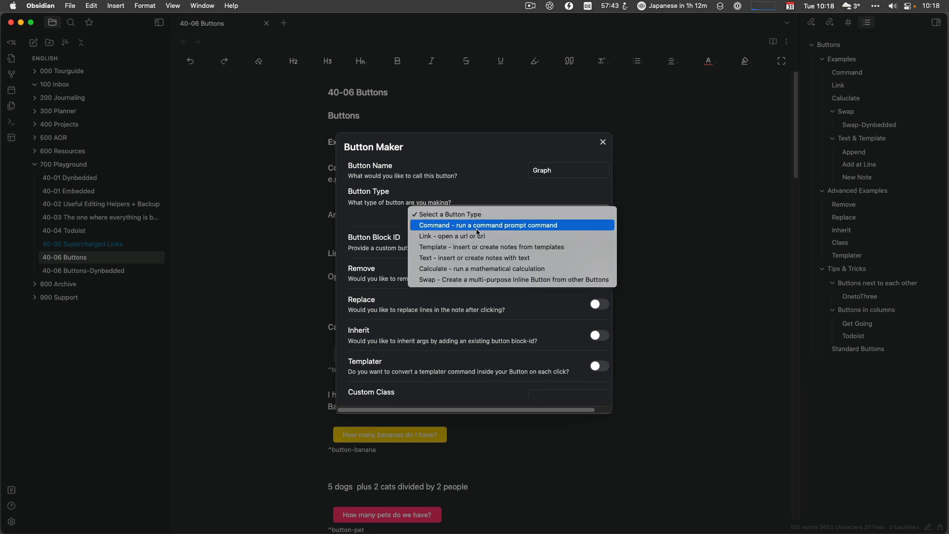
{"action": "left_click", "coordinate": [478, 231]}
Set the new button's command to "Graph view: Open graph view"
{"action": "left_click", "coordinate": [559, 240]}
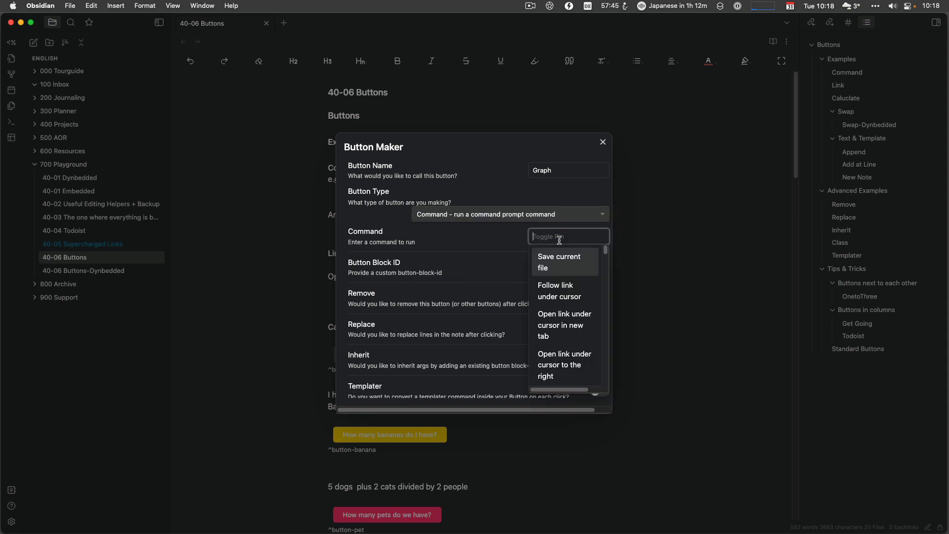
{"action": "type", "text": "grpa"}
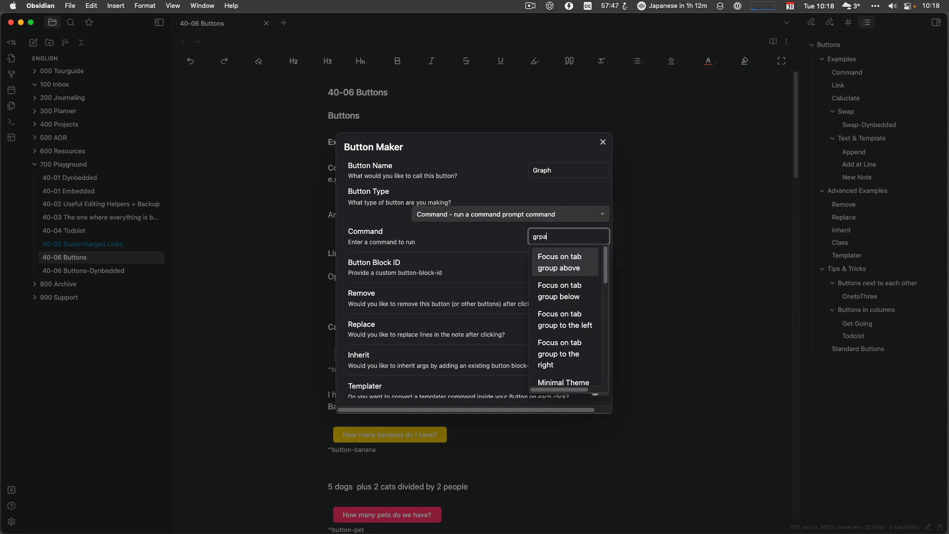
{"action": "key", "text": "BackSpace"}
{"action": "type", "text": "a"}
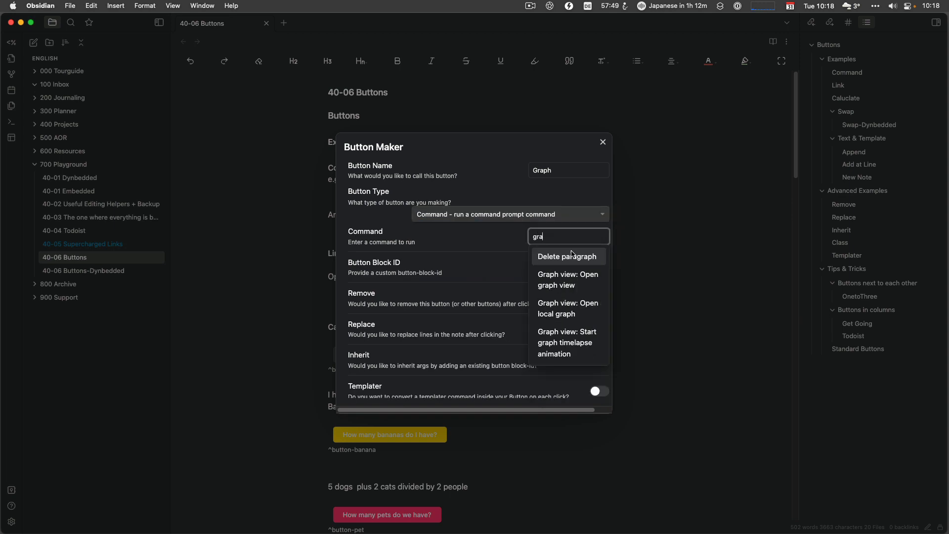
{"action": "left_click", "coordinate": [566, 278]}
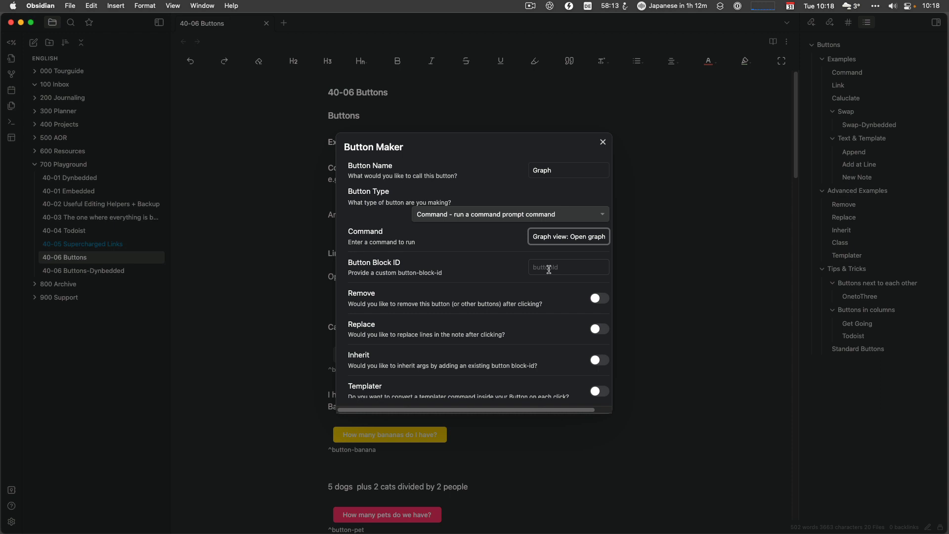
Insert the Graph button into the note and test it, returning to the 40-06 Buttons note
{"action": "scroll", "coordinate": [549, 269], "scroll_direction": "down", "scroll_amount": 6}
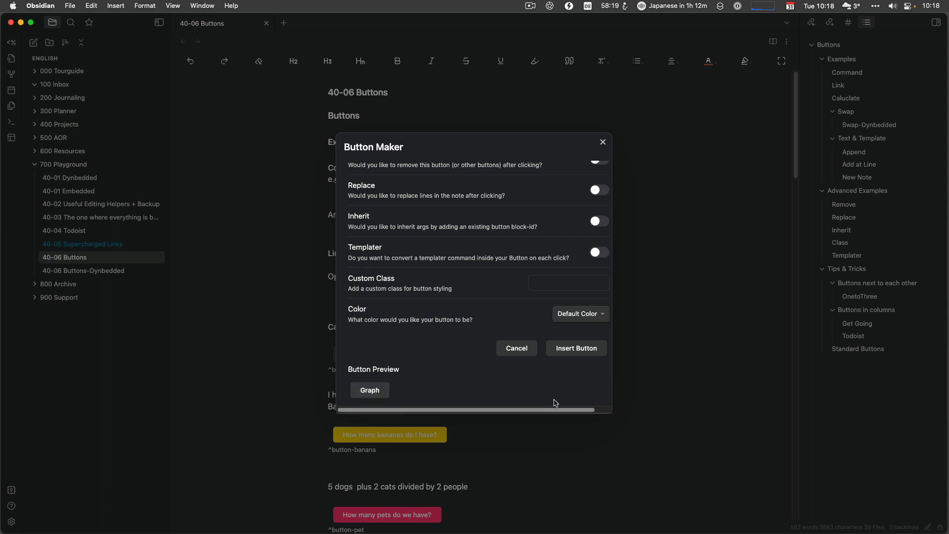
{"action": "left_click", "coordinate": [584, 352]}
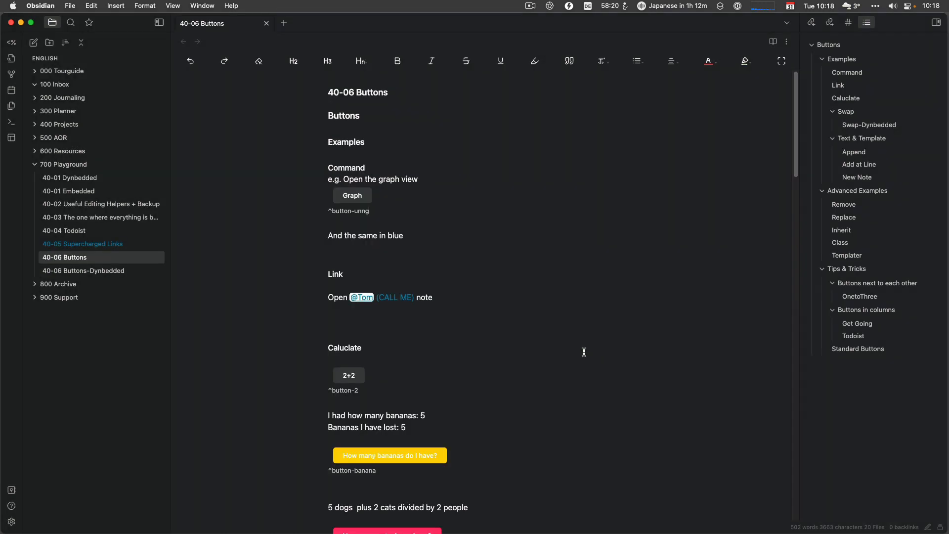
{"action": "left_click", "coordinate": [353, 196]}
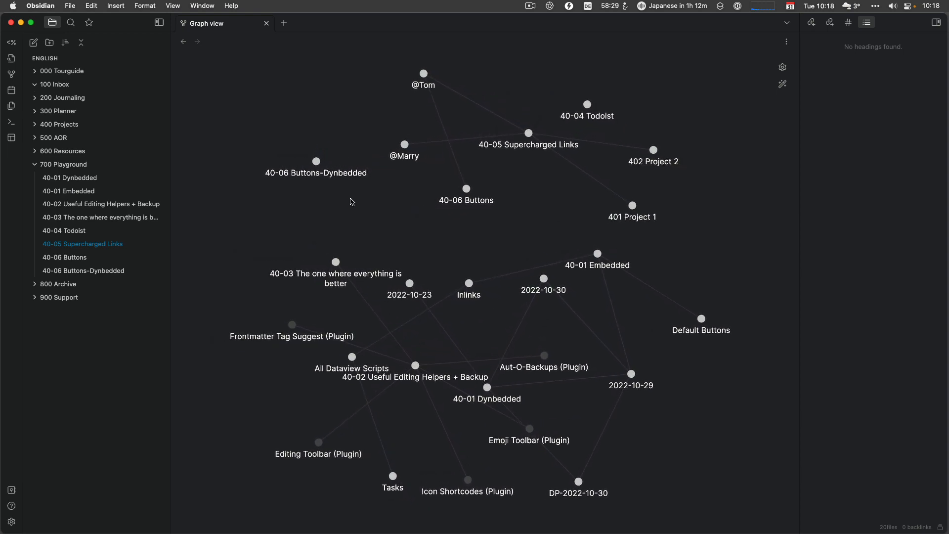
{"action": "left_click", "coordinate": [184, 42]}
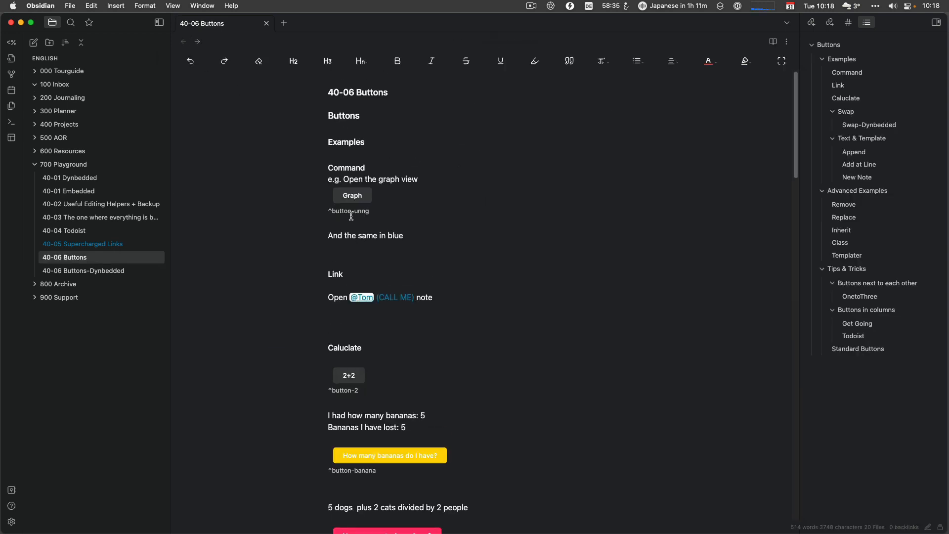
Copy the Graph button's whole code block and paste it on a new line below "And the same in blue"
{"action": "left_click", "coordinate": [180, 193]}
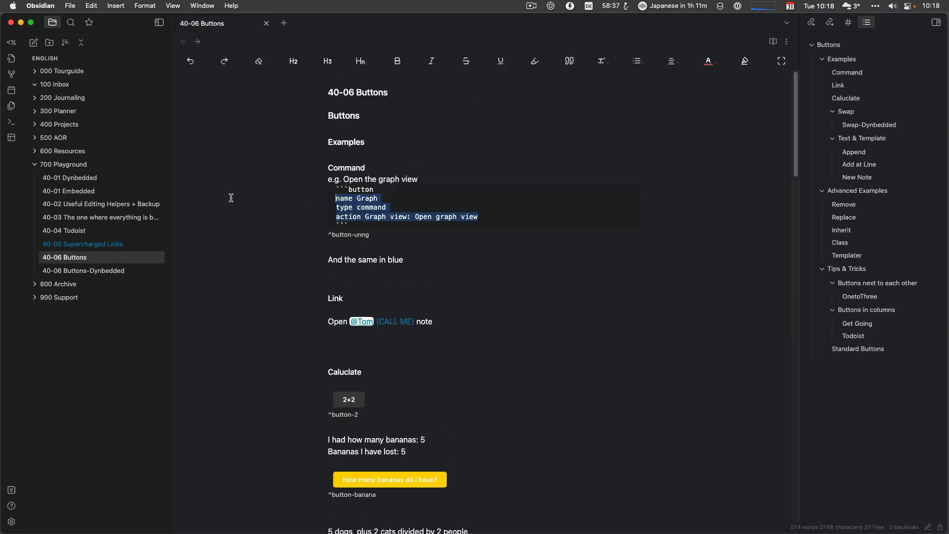
{"action": "left_click_drag", "start_coordinate": [363, 224], "coordinate": [336, 188]}
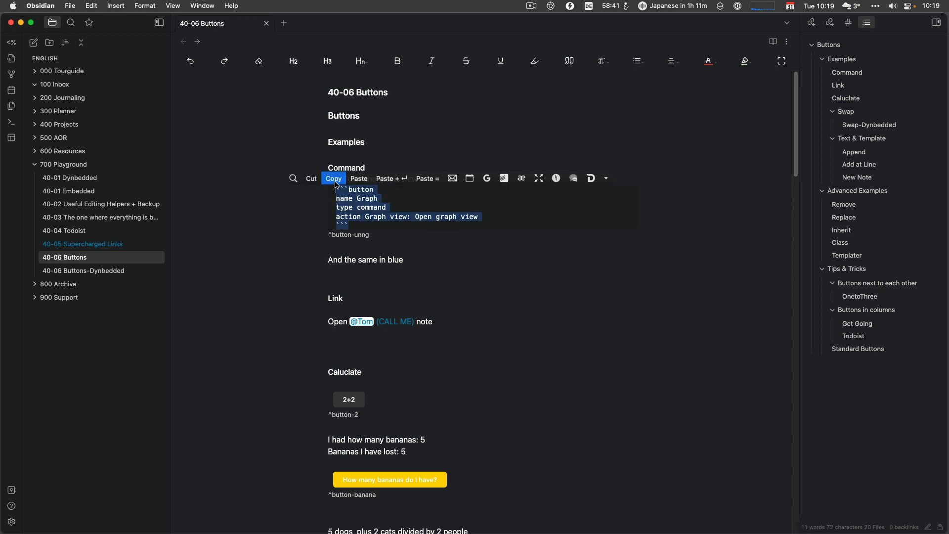
{"action": "left_click", "coordinate": [335, 184]}
{"action": "left_click", "coordinate": [340, 272]}
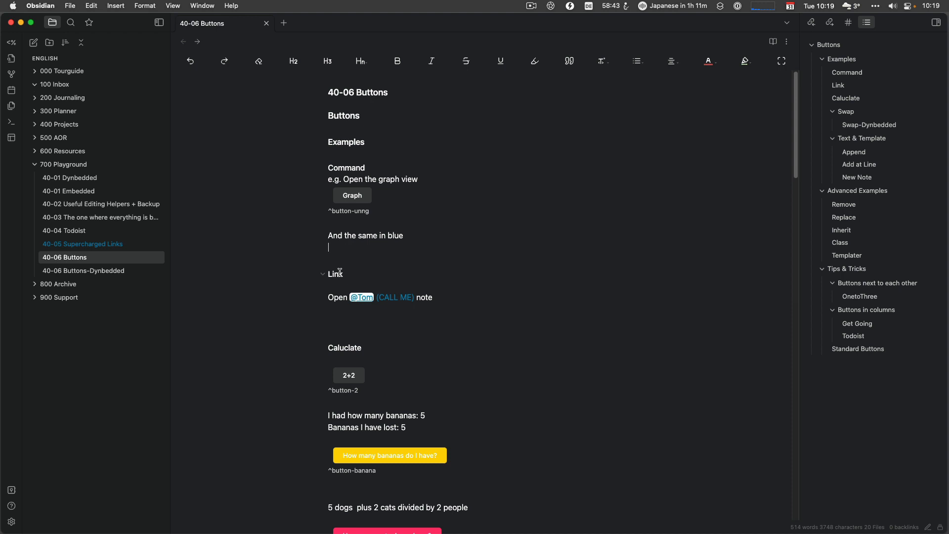
{"action": "key", "text": "Return"}
{"action": "key", "text": "super+v"}
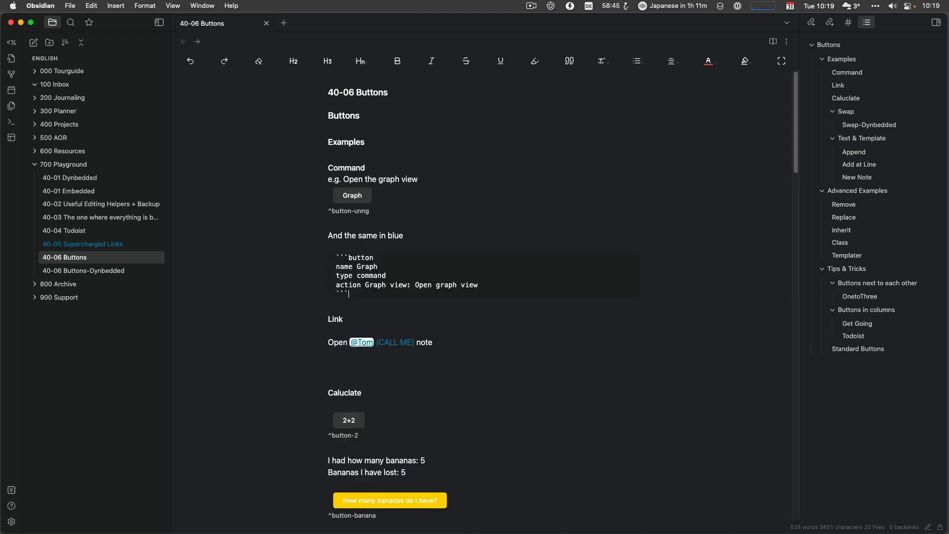
Add the line "color blue" at the end of the pasted button's code and render the button
{"action": "key", "text": "End"}
{"action": "key", "text": "Return"}
{"action": "type", "text": "coloe"}
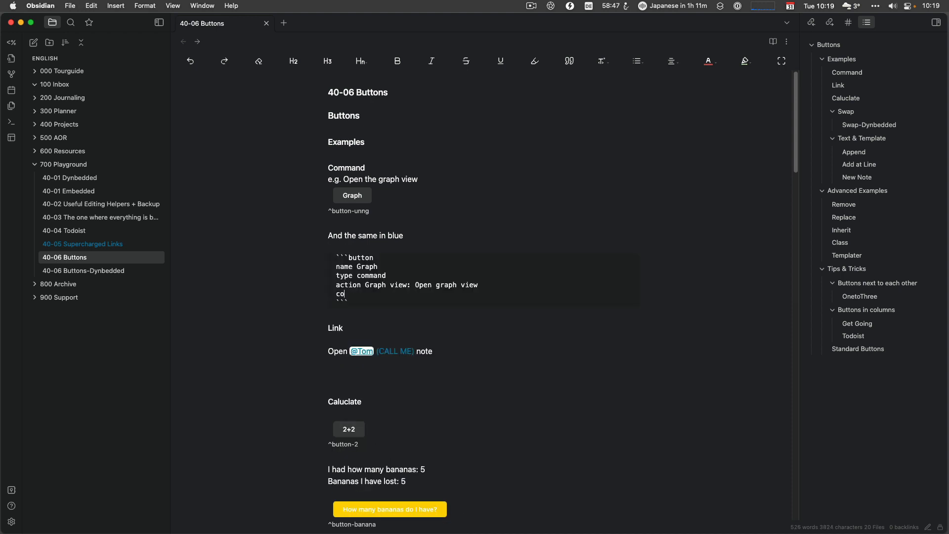
{"action": "key", "text": "BackSpace"}
{"action": "key", "text": "BackSpace"}
{"action": "type", "text": "r blue"}
{"action": "left_click", "coordinate": [428, 246]}
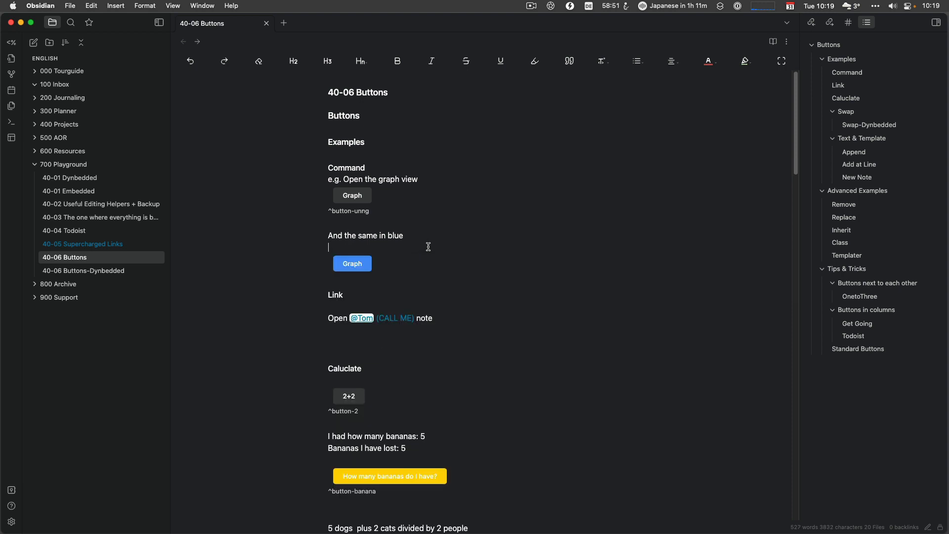
Test the blue Graph button, return to the note and review the button's code
{"action": "left_click", "coordinate": [354, 266]}
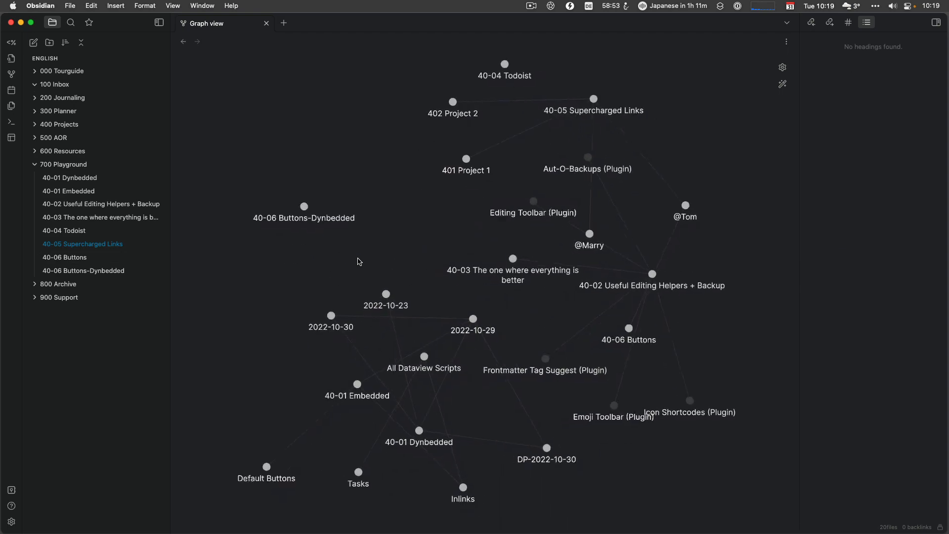
{"action": "left_click", "coordinate": [184, 41]}
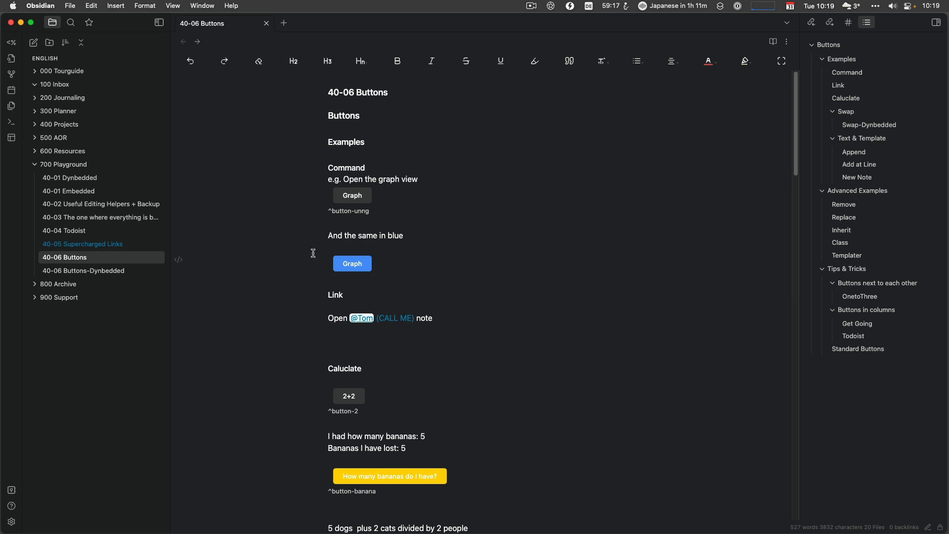
{"action": "left_click", "coordinate": [179, 259]}
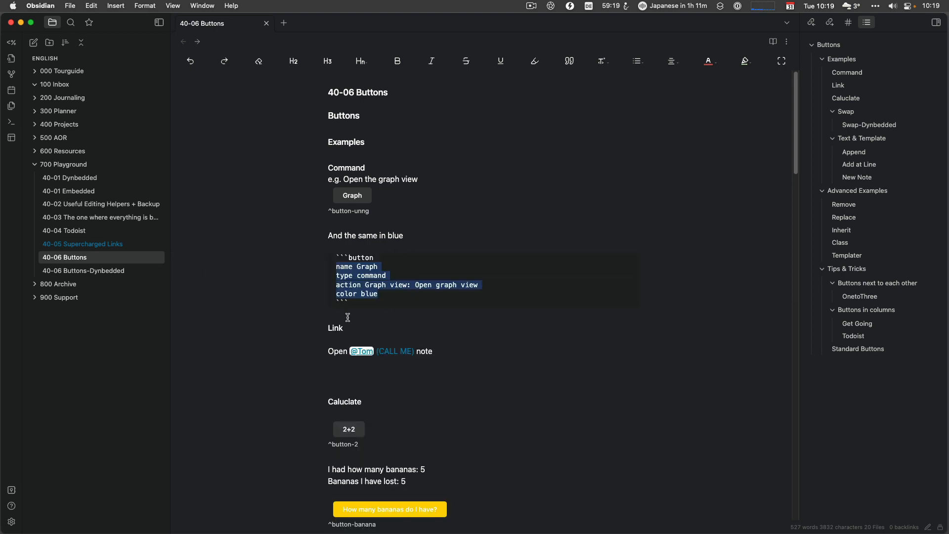
{"action": "left_click", "coordinate": [408, 312]}
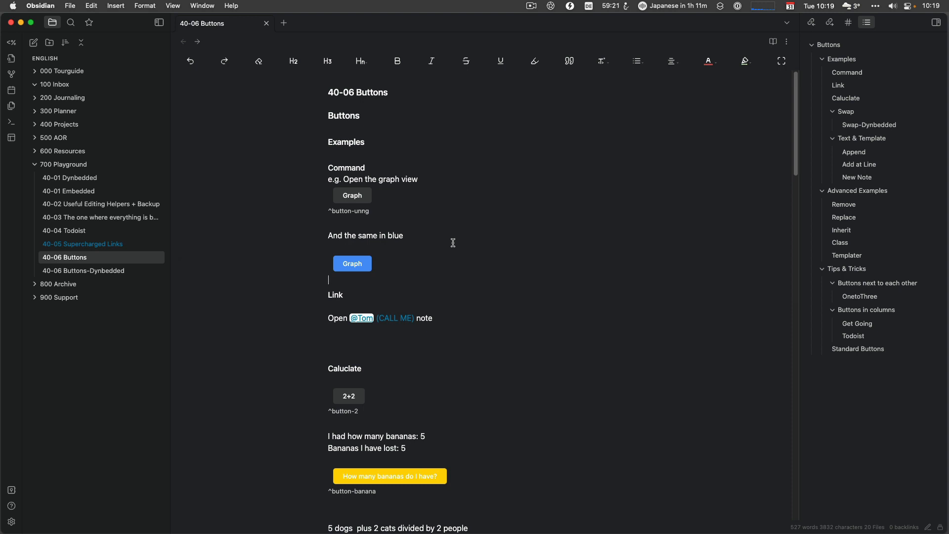
Open the person note linked under the Link heading in a new tab and copy its Obsidian URL, returning to 40-06 Buttons
{"action": "left_click", "coordinate": [335, 338]}
{"action": "left_click", "coordinate": [363, 319], "text": "super"}
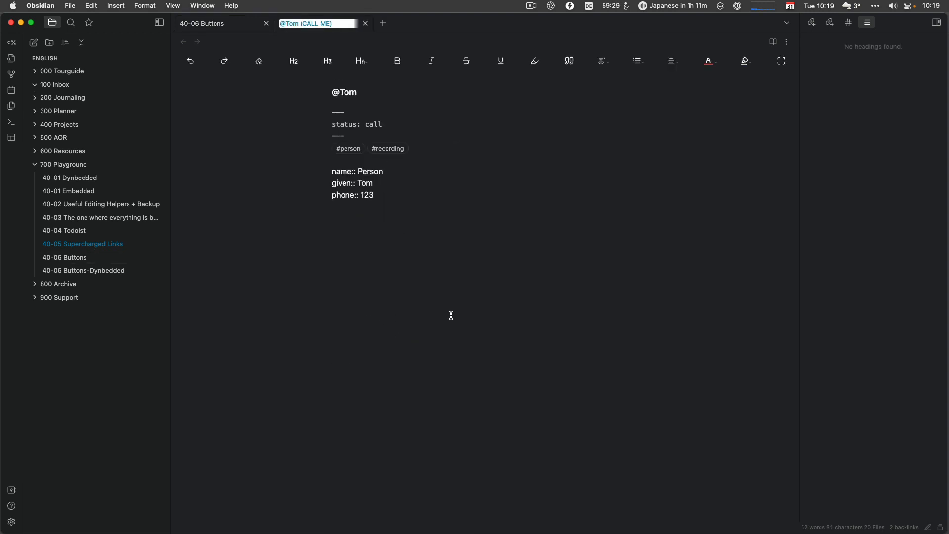
{"action": "left_click", "coordinate": [787, 41]}
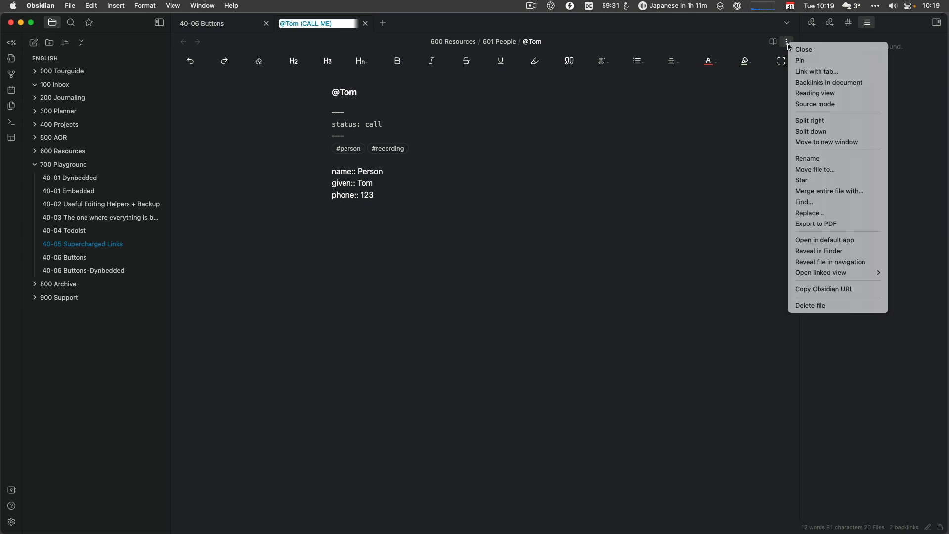
{"action": "left_click", "coordinate": [800, 290]}
{"action": "left_click", "coordinate": [217, 24]}
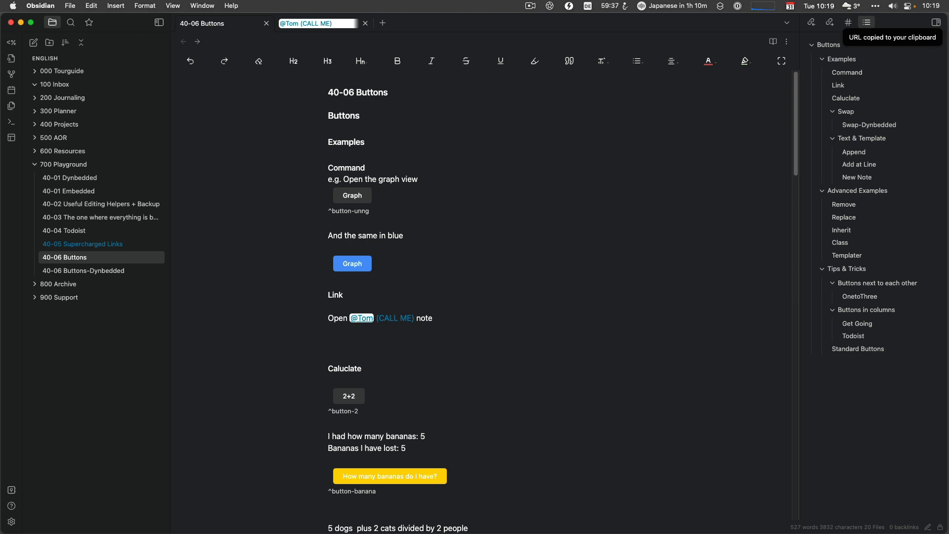
Start a new button with Button Maker below the person link, named with the person's first name and of type Link
{"action": "key", "text": "super+z"}
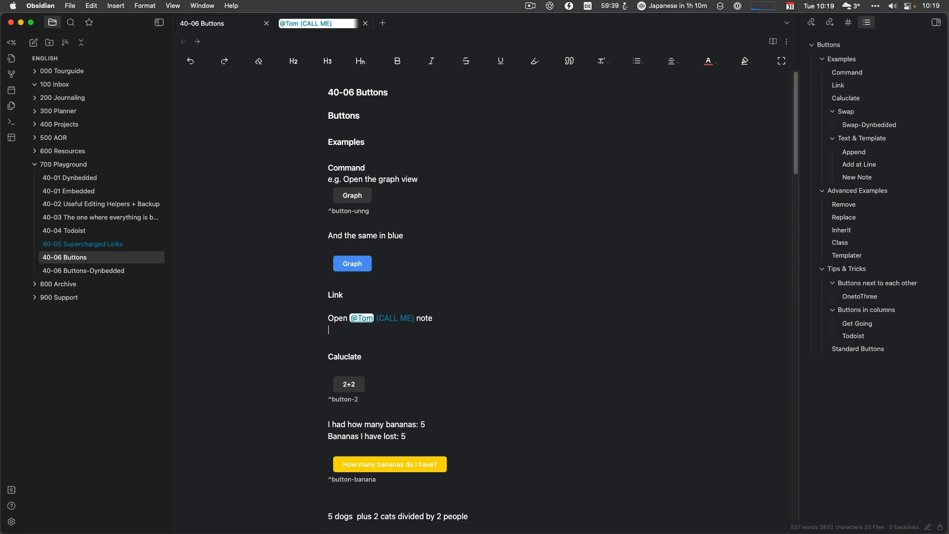
{"action": "key", "text": "Return"}
{"action": "key", "text": "super+p"}
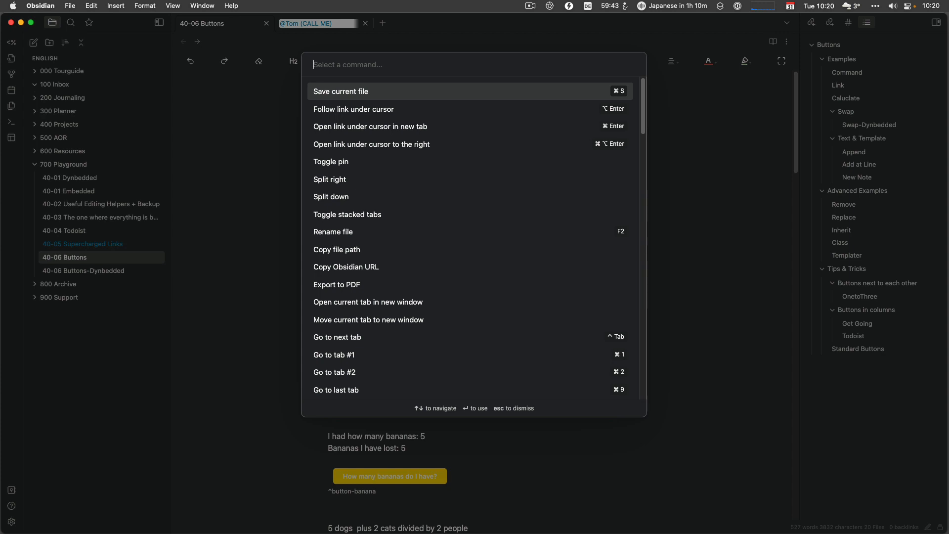
{"action": "type", "text": "but"}
{"action": "key", "text": "Return"}
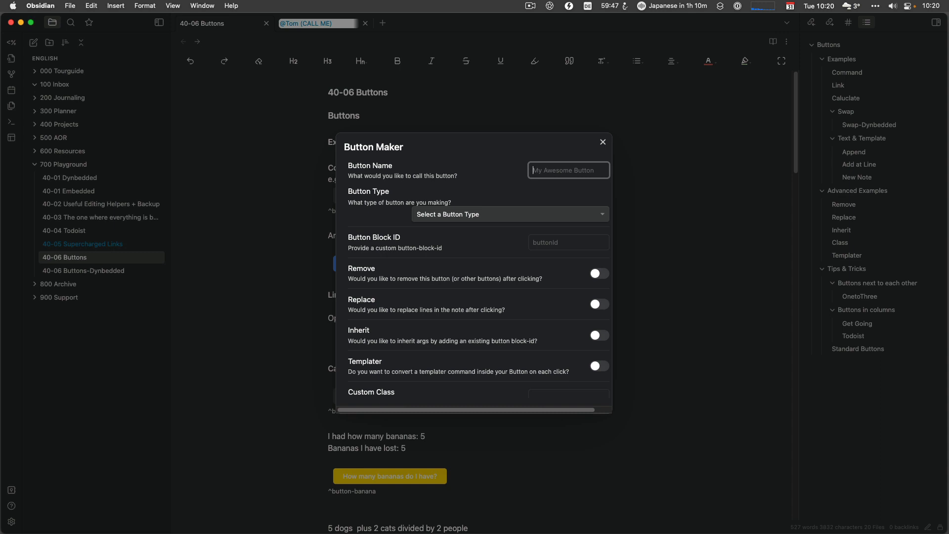
{"action": "type", "text": "Tom"}
{"action": "left_click", "coordinate": [447, 217]}
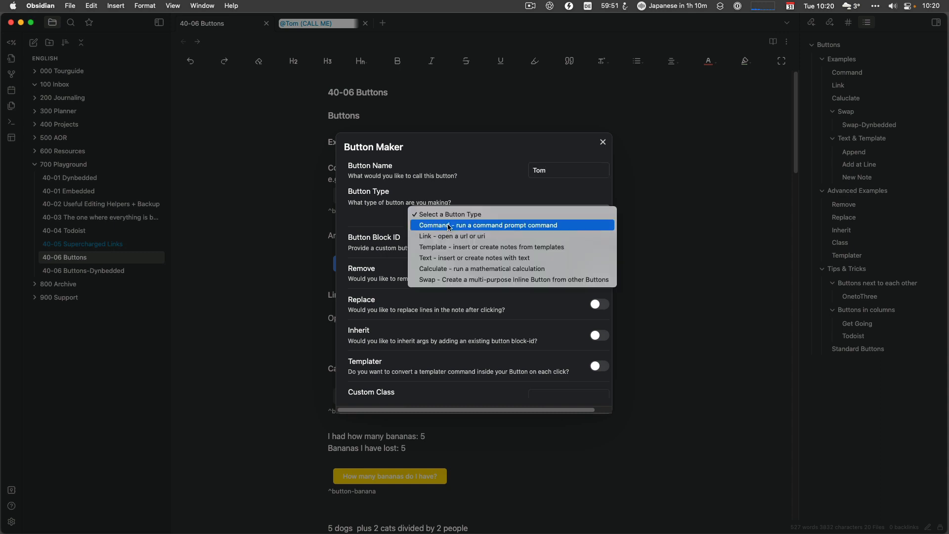
{"action": "left_click", "coordinate": [454, 236]}
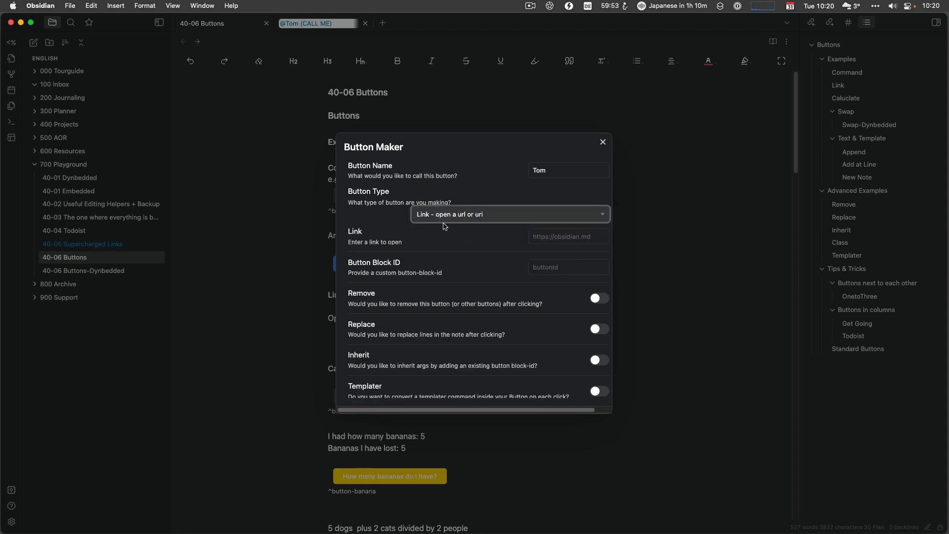
Paste the copied Obsidian URL as the button's link and insert the button into the note
{"action": "left_click", "coordinate": [544, 237]}
{"action": "key", "text": "super+v"}
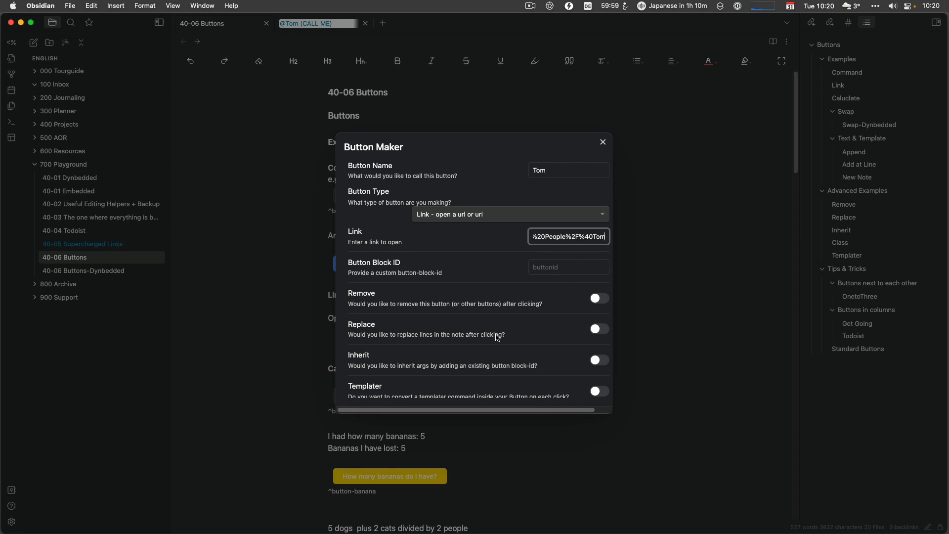
{"action": "scroll", "coordinate": [497, 336], "scroll_direction": "down", "scroll_amount": 5}
{"action": "left_click", "coordinate": [564, 351]}
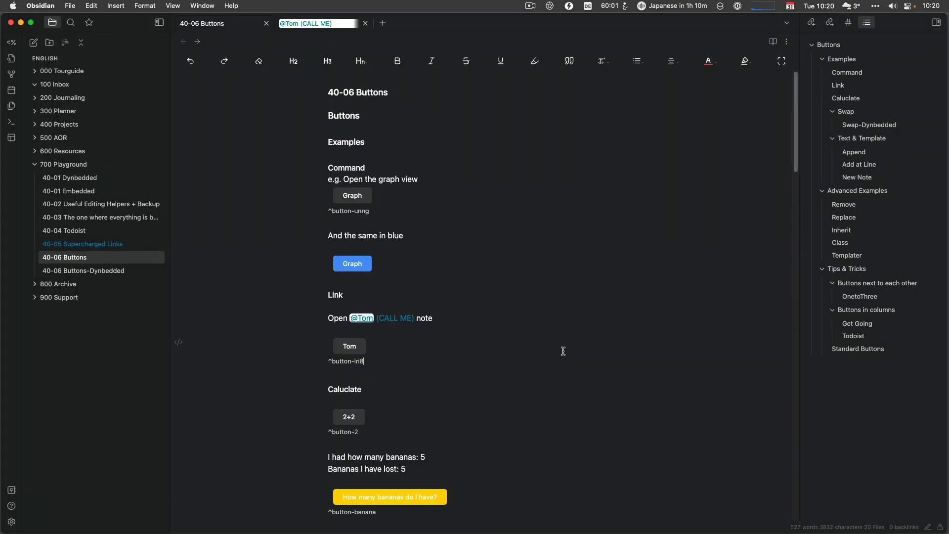
Test the new link button, closing the duplicate tab of the person note and returning to the 40-06 Buttons note
{"action": "left_click", "coordinate": [343, 348]}
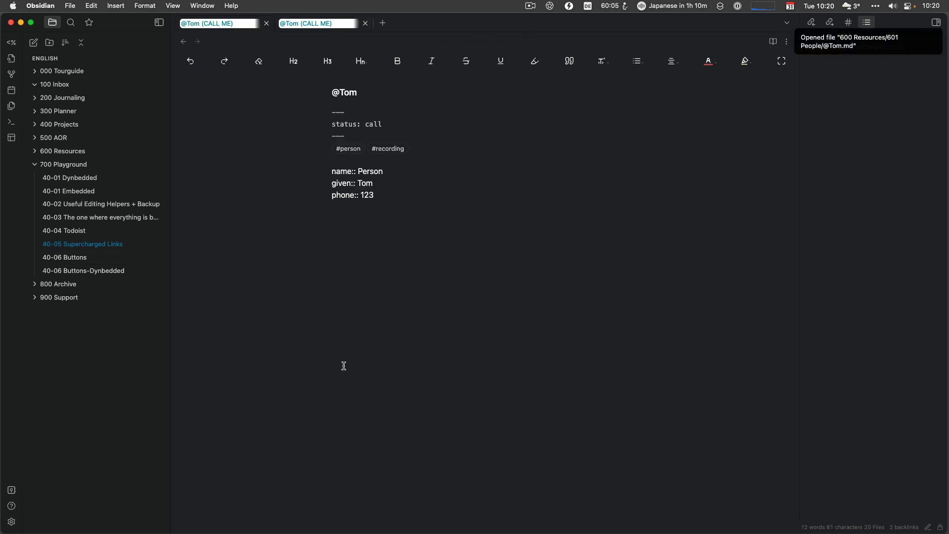
{"action": "left_click", "coordinate": [366, 25]}
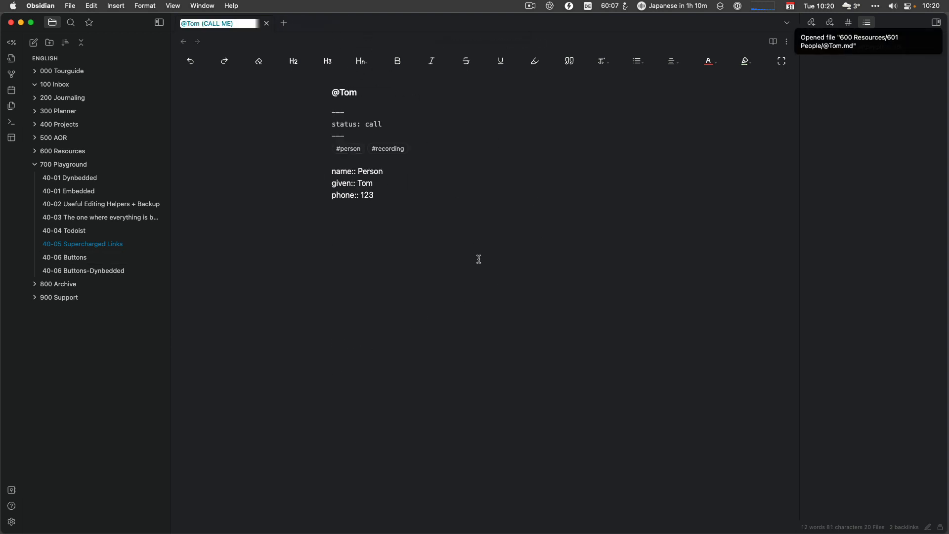
{"action": "left_click", "coordinate": [183, 41]}
{"action": "scroll", "coordinate": [300, 357], "scroll_direction": "down", "scroll_amount": 5}
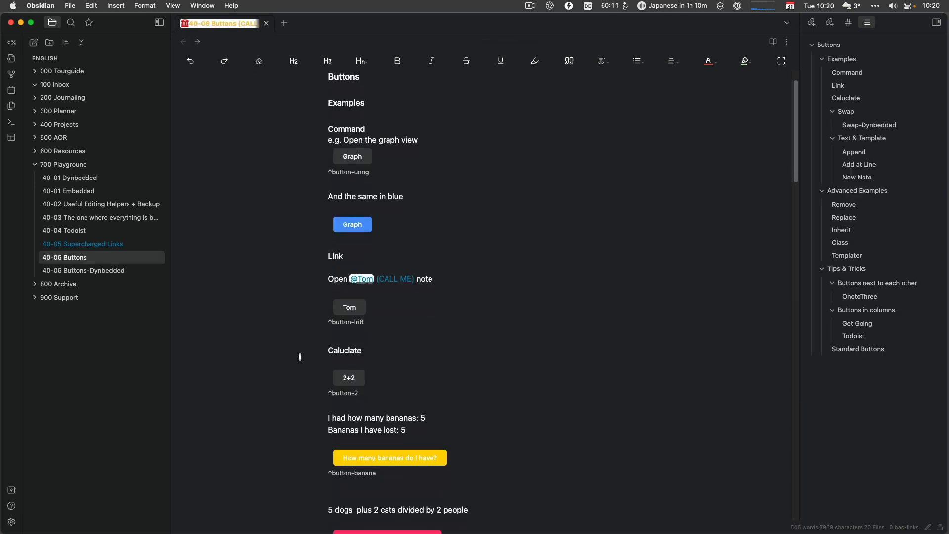
Run the 2+2 calculate button under the Caluclate heading and inspect its code block
{"action": "scroll", "coordinate": [298, 357], "scroll_direction": "up", "scroll_amount": 5}
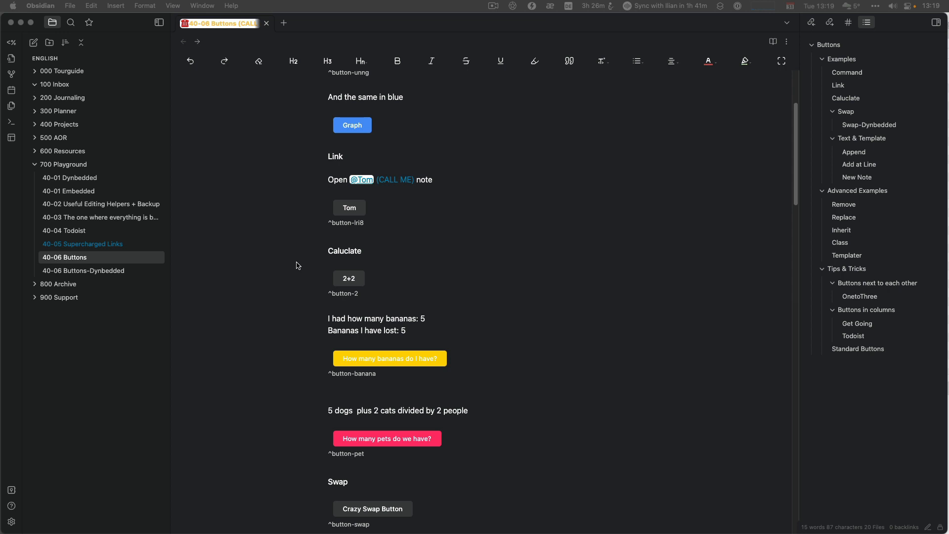
{"action": "left_click", "coordinate": [298, 269]}
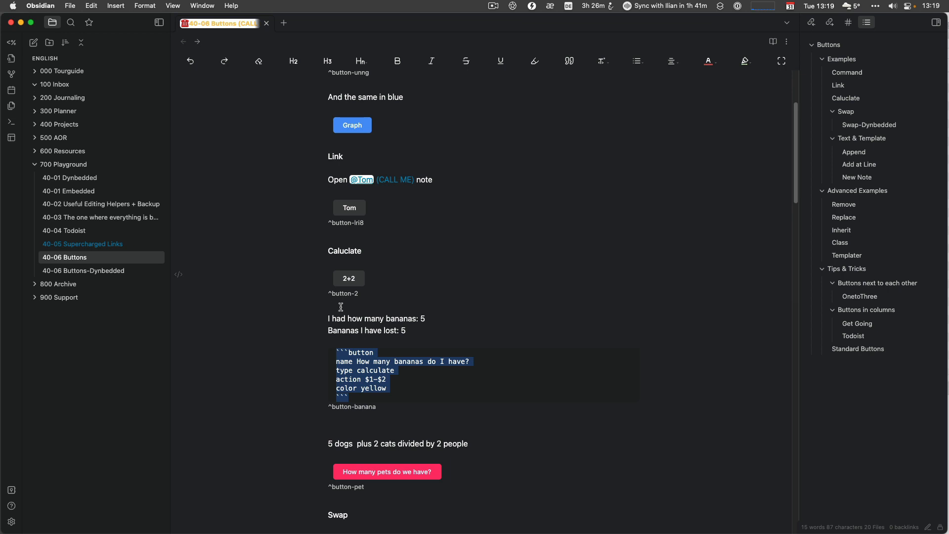
{"action": "left_click", "coordinate": [369, 308]}
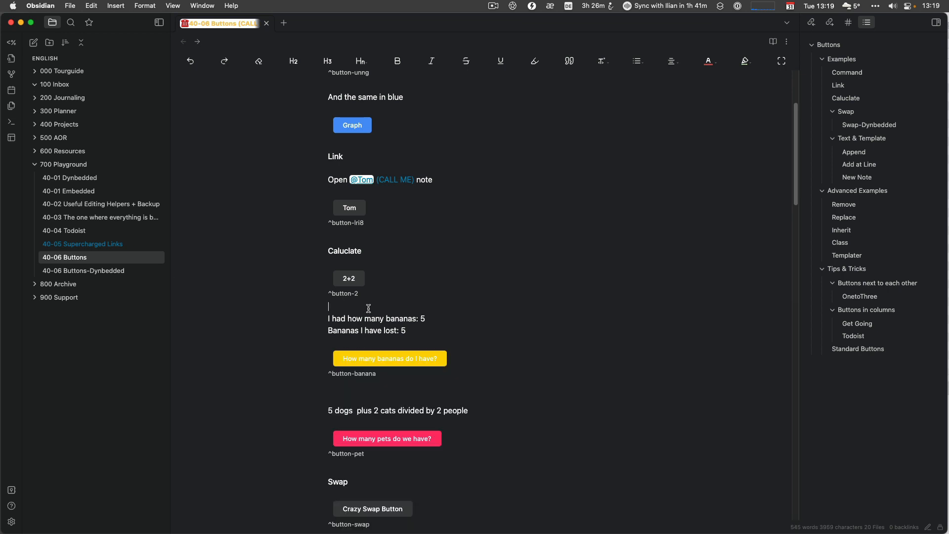
{"action": "left_click", "coordinate": [350, 286]}
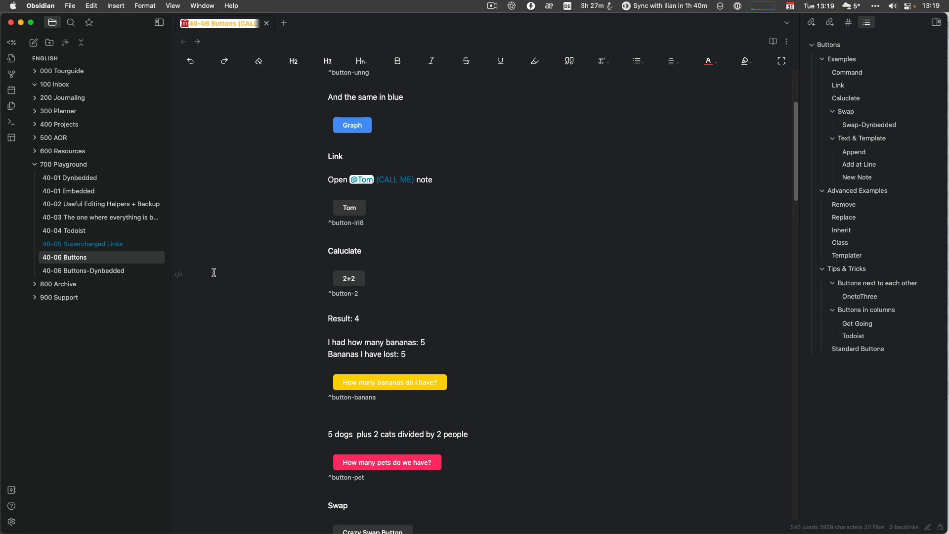
{"action": "left_click", "coordinate": [182, 276]}
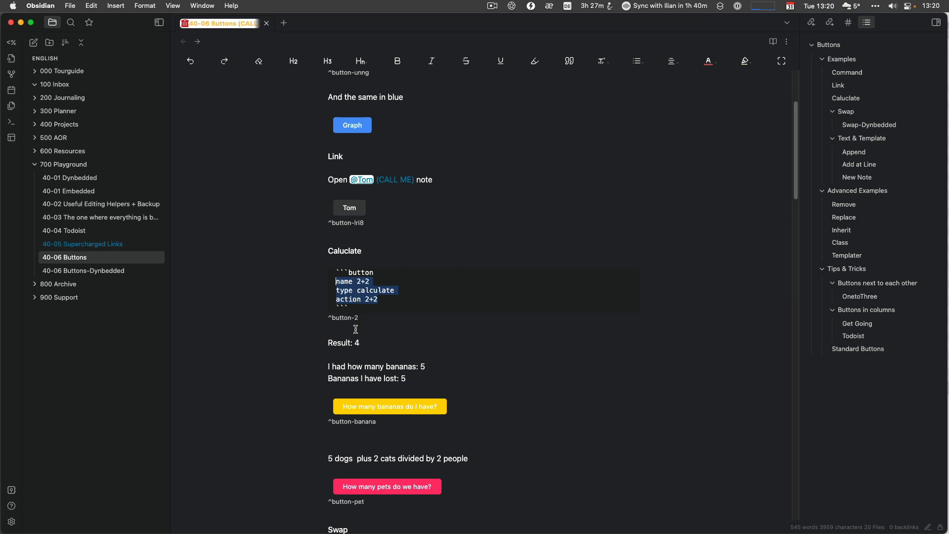
{"action": "left_click", "coordinate": [350, 352]}
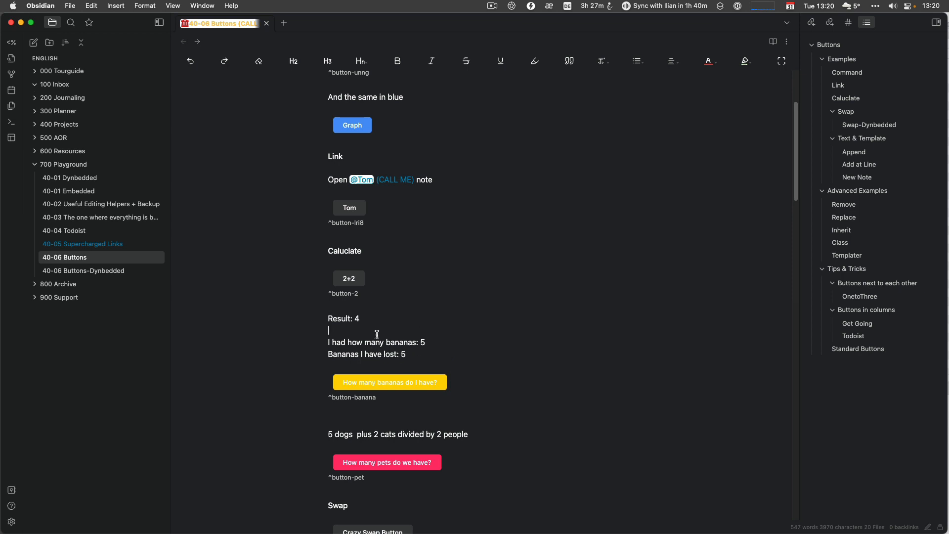
Inspect the code of the yellow banana button and turn on line numbers in the editor settings
{"action": "left_click", "coordinate": [368, 382]}
{"action": "left_click", "coordinate": [184, 383]}
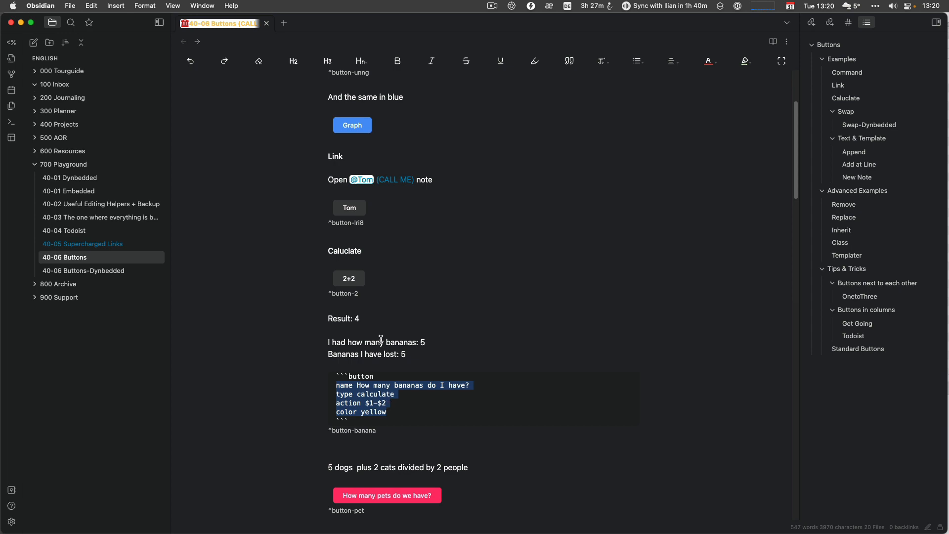
{"action": "left_click", "coordinate": [11, 521]}
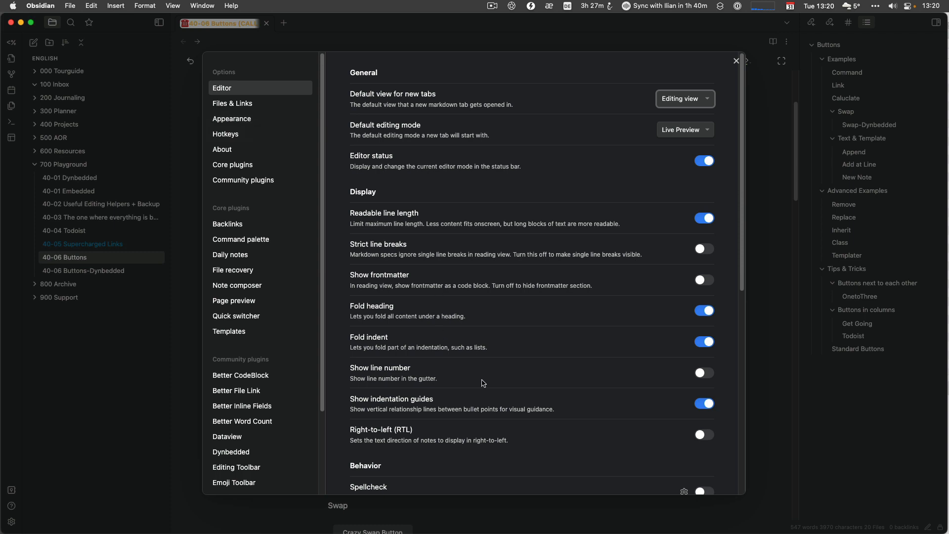
{"action": "left_click", "coordinate": [704, 375]}
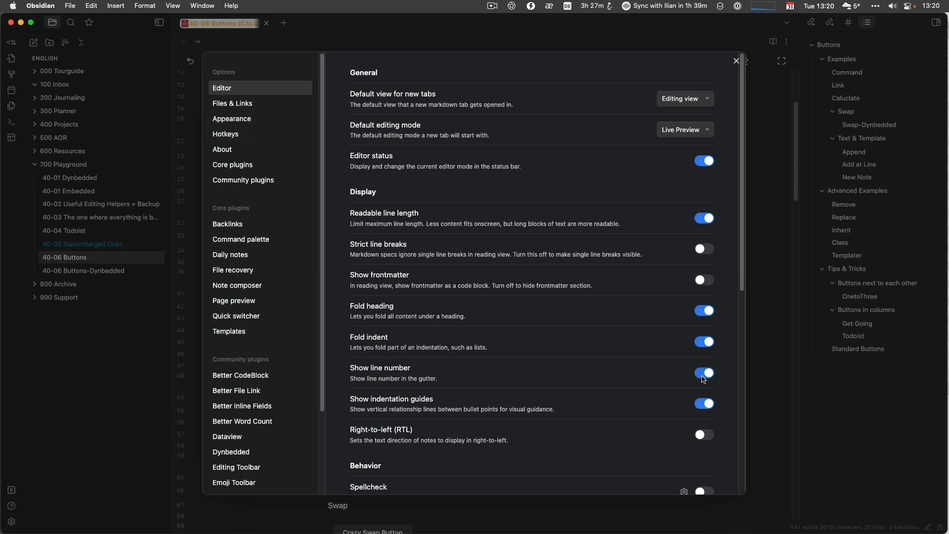
{"action": "left_click", "coordinate": [737, 61]}
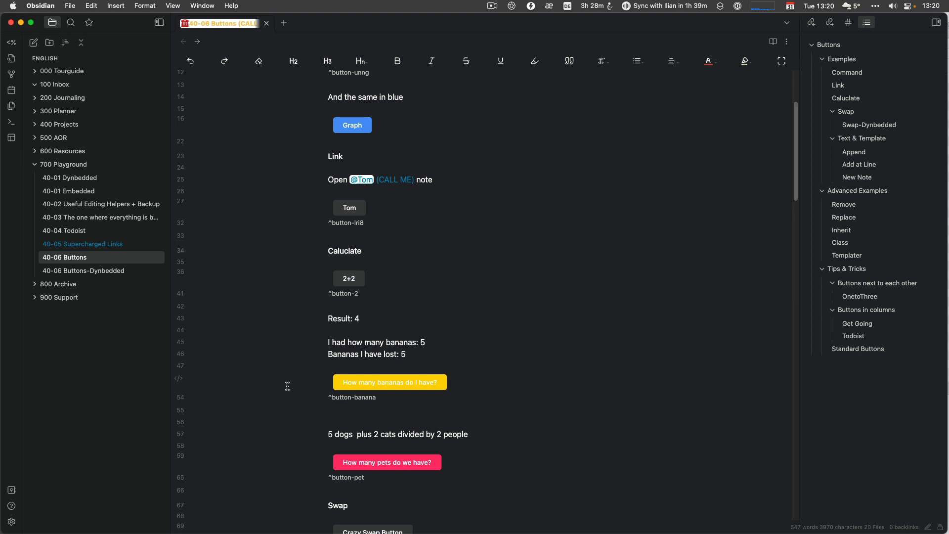
Set the banana button's calculate action to $45-$46 so it references the two banana lines
{"action": "left_click", "coordinate": [178, 379]}
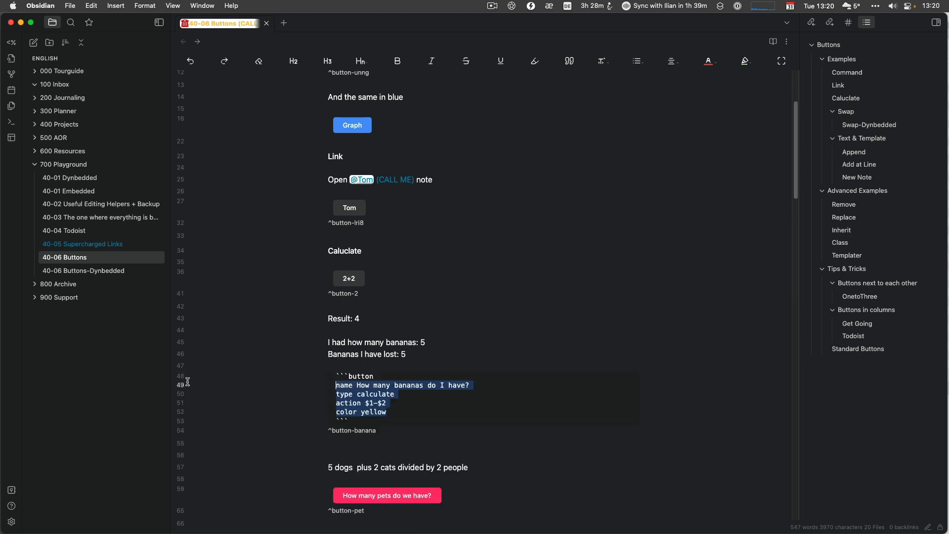
{"action": "left_click", "coordinate": [374, 404]}
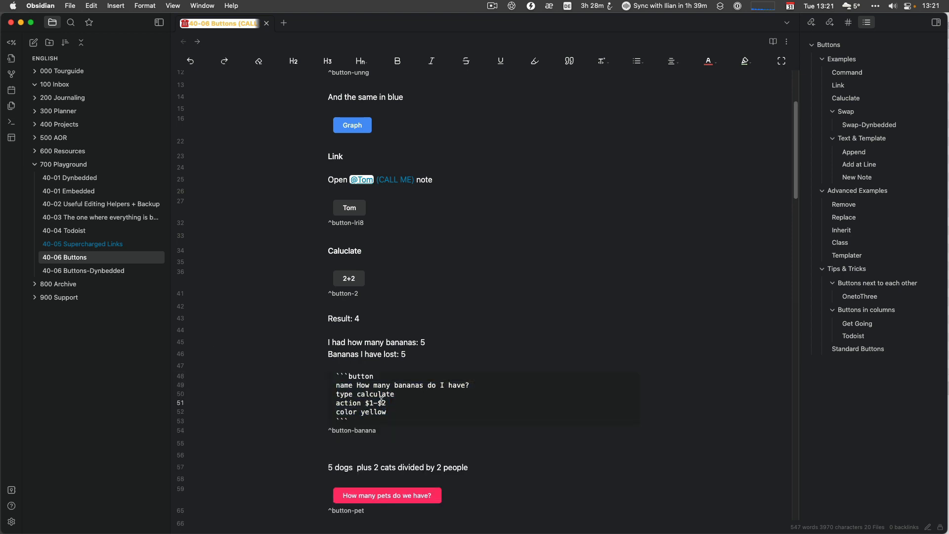
{"action": "double_click", "coordinate": [371, 403]}
{"action": "type", "text": "45"}
{"action": "double_click", "coordinate": [388, 403]}
{"action": "type", "text": "46"}
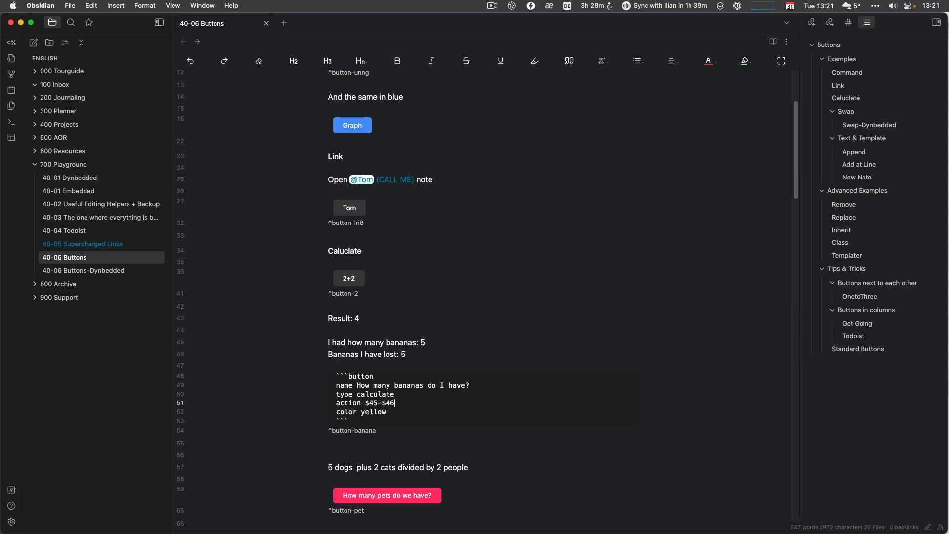
{"action": "left_click", "coordinate": [457, 349]}
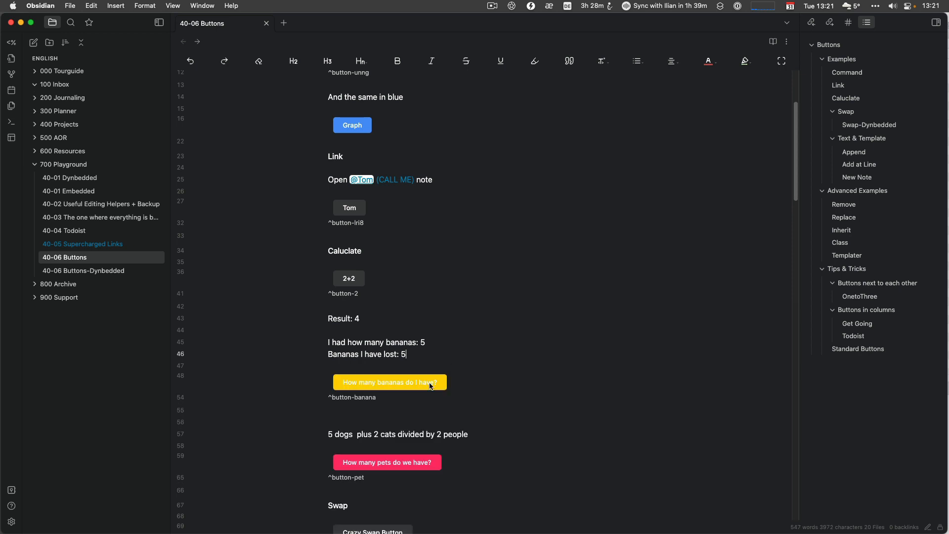
Change the number of bananas lost to 4 and run the banana button
{"action": "double_click", "coordinate": [404, 354]}
{"action": "type", "text": "4"}
{"action": "left_click", "coordinate": [399, 386]}
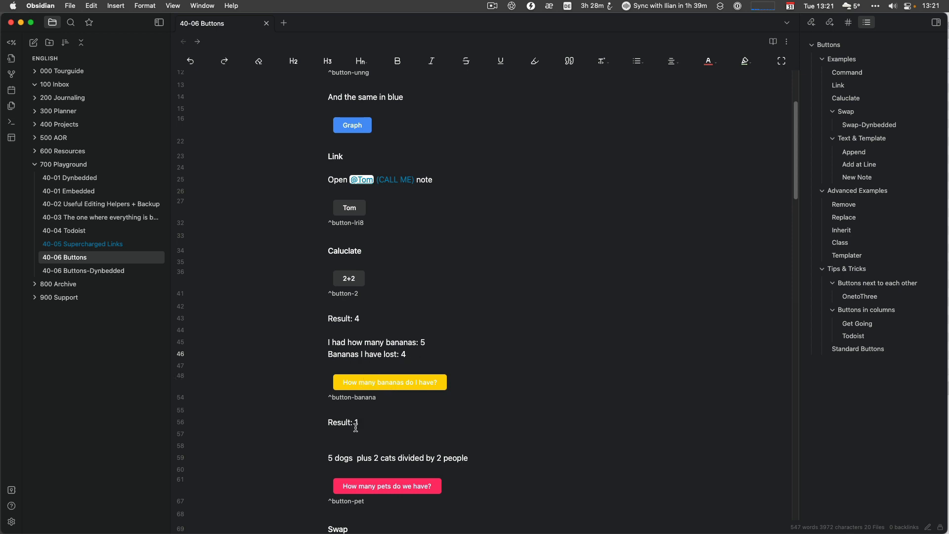
Set the action of the red "How many pets do we have?" button to $59 and run it
{"action": "scroll", "coordinate": [366, 432], "scroll_direction": "down", "scroll_amount": 1}
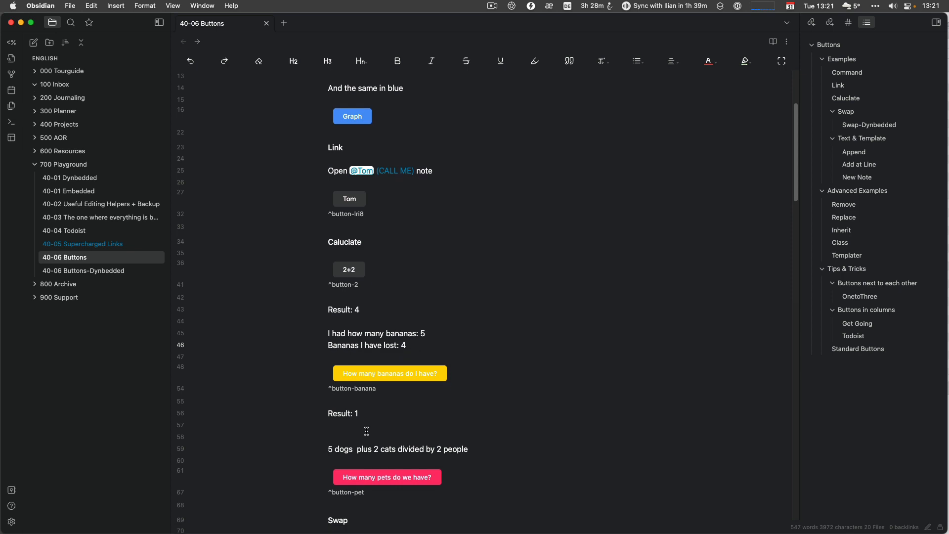
{"action": "scroll", "coordinate": [339, 448], "scroll_direction": "down", "scroll_amount": 5}
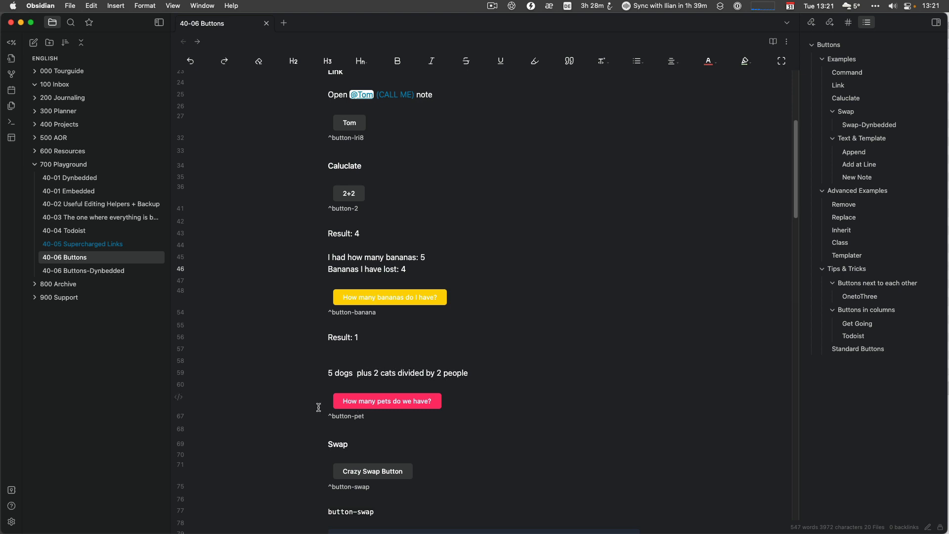
{"action": "left_click", "coordinate": [356, 404]}
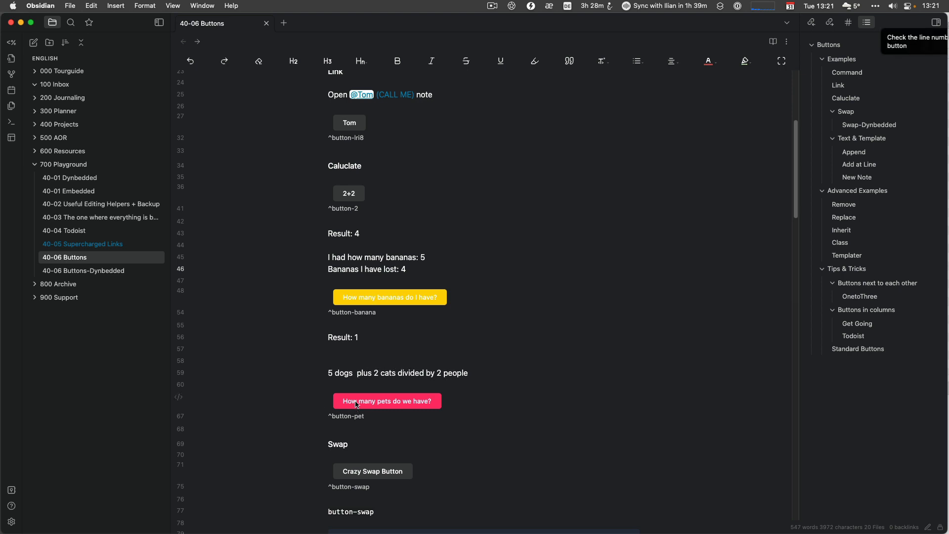
{"action": "left_click", "coordinate": [184, 401]}
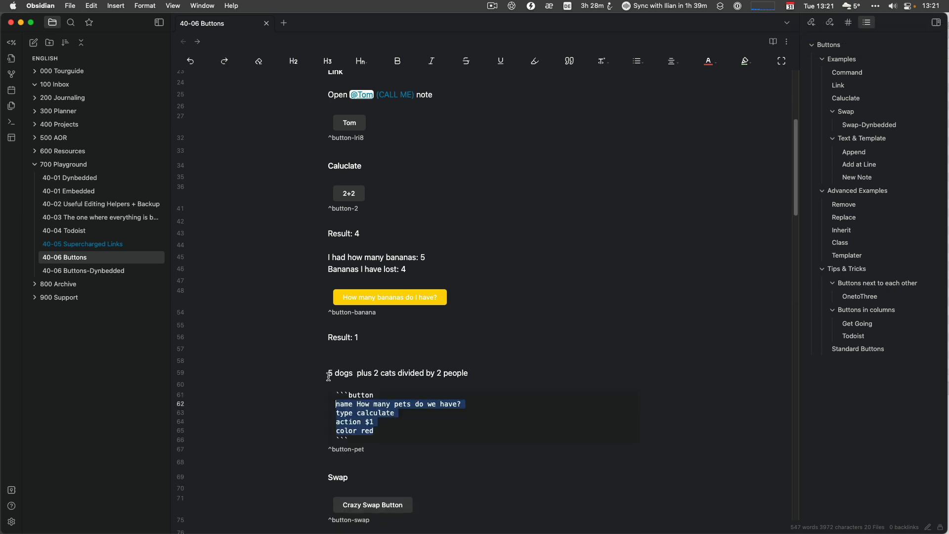
{"action": "left_click", "coordinate": [371, 423]}
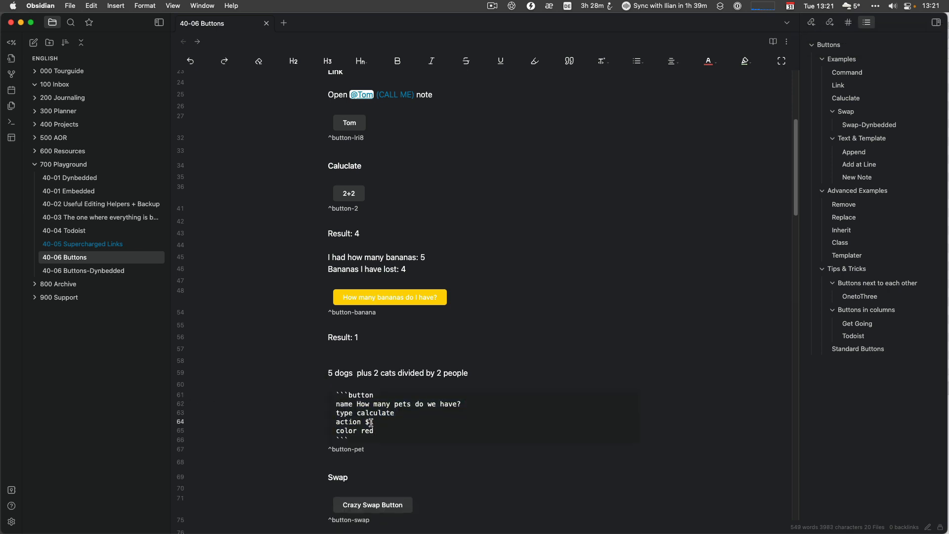
{"action": "left_click_drag", "start_coordinate": [370, 423], "coordinate": [375, 424]}
{"action": "type", "text": "59"}
{"action": "left_click", "coordinate": [402, 459]}
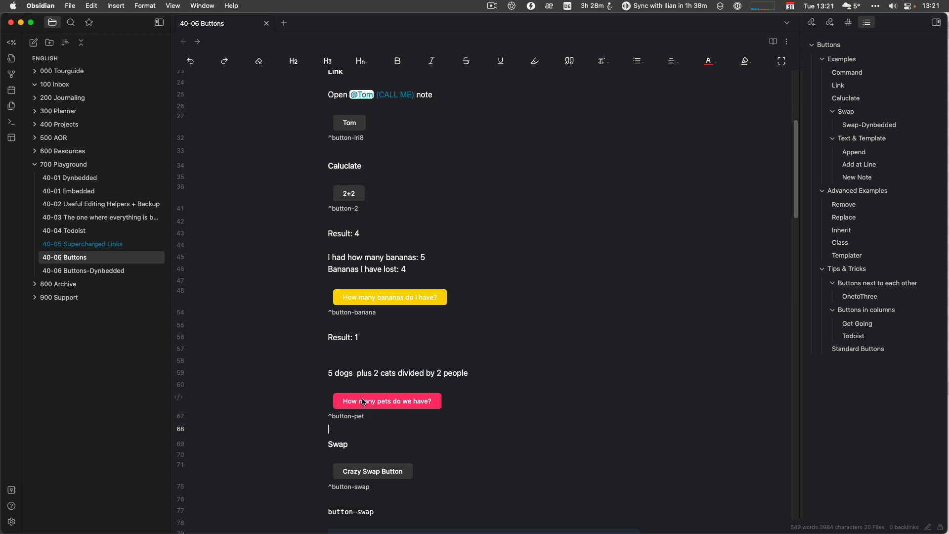
{"action": "left_click", "coordinate": [364, 399]}
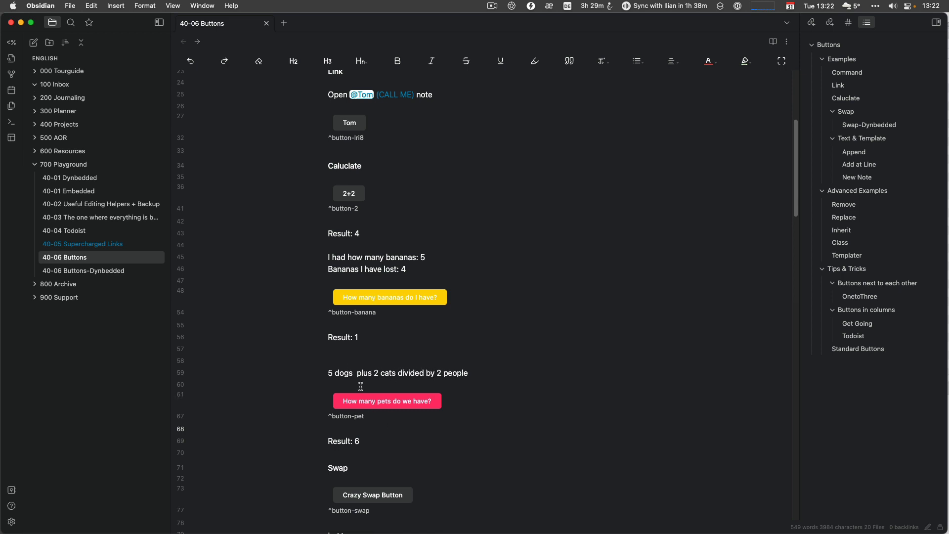
Inspect the code block of the Crazy Swap Button under the Swap heading and test the button
{"action": "scroll", "coordinate": [458, 415], "scroll_direction": "down", "scroll_amount": 2}
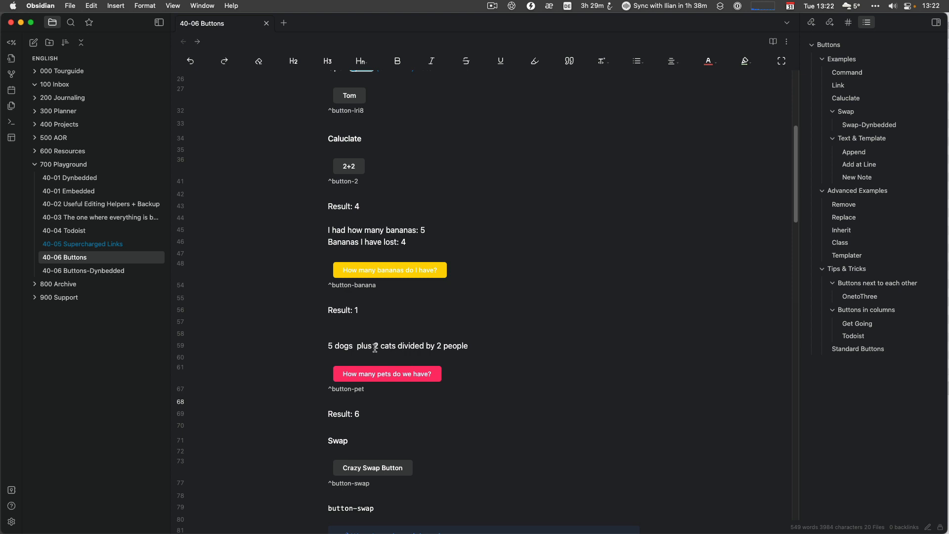
{"action": "scroll", "coordinate": [376, 348], "scroll_direction": "down", "scroll_amount": 1}
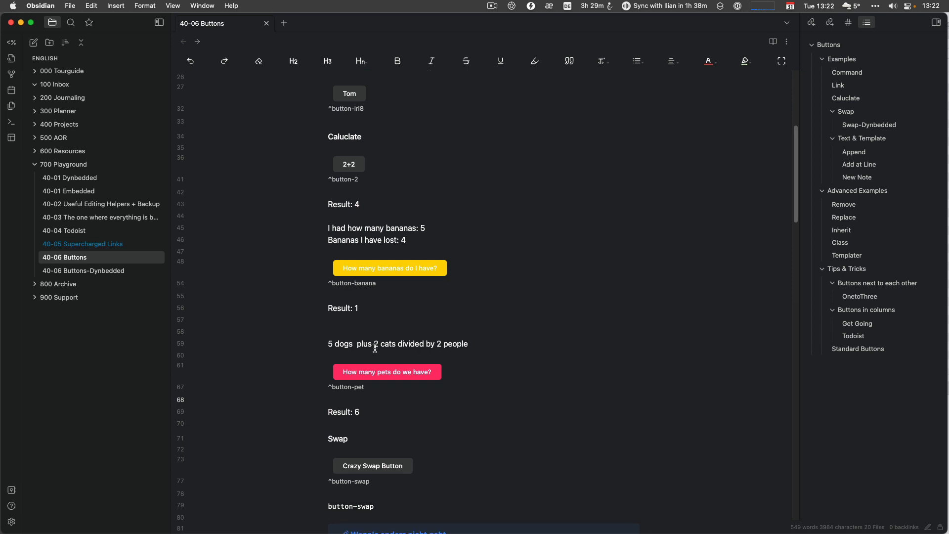
{"action": "scroll", "coordinate": [376, 348], "scroll_direction": "down", "scroll_amount": 2}
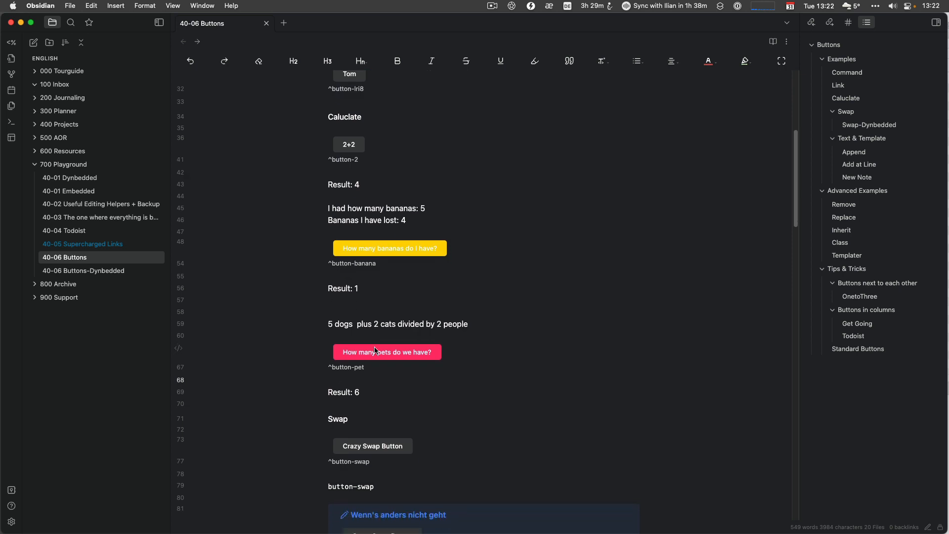
{"action": "scroll", "coordinate": [375, 350], "scroll_direction": "up", "scroll_amount": 1}
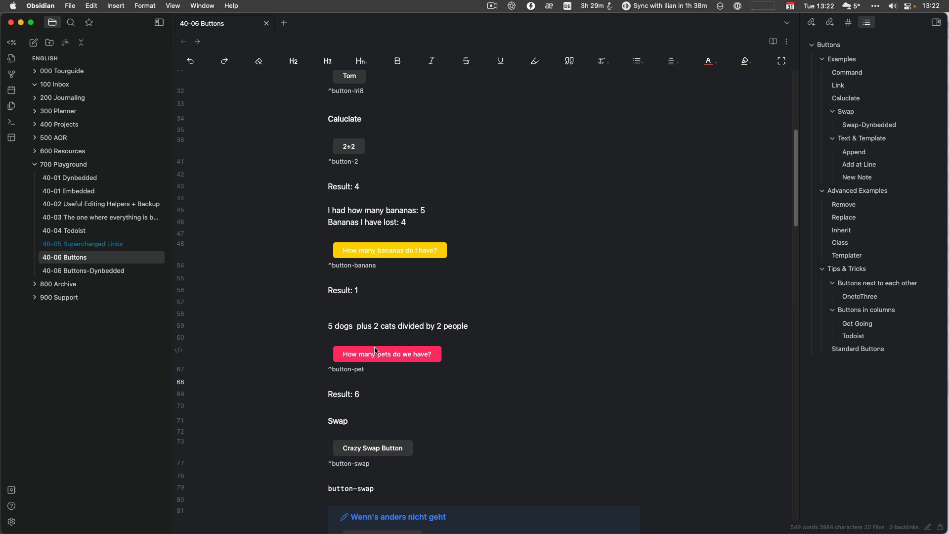
{"action": "scroll", "coordinate": [376, 350], "scroll_direction": "down", "scroll_amount": 4}
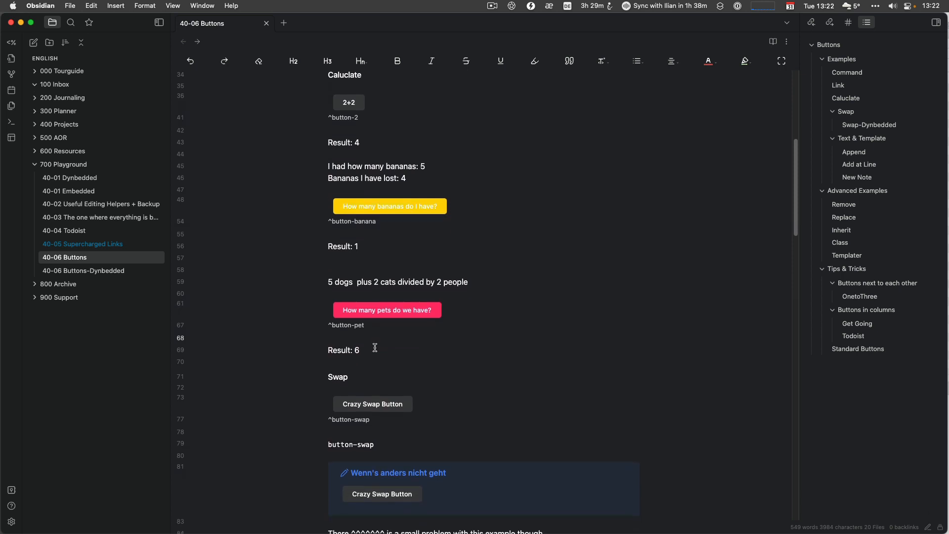
{"action": "scroll", "coordinate": [375, 347], "scroll_direction": "down", "scroll_amount": 4}
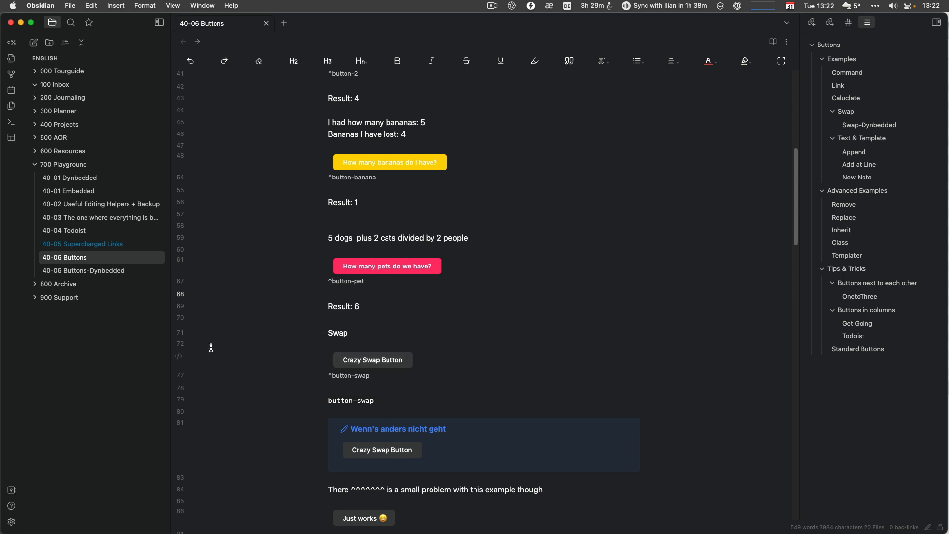
{"action": "left_click", "coordinate": [179, 355]}
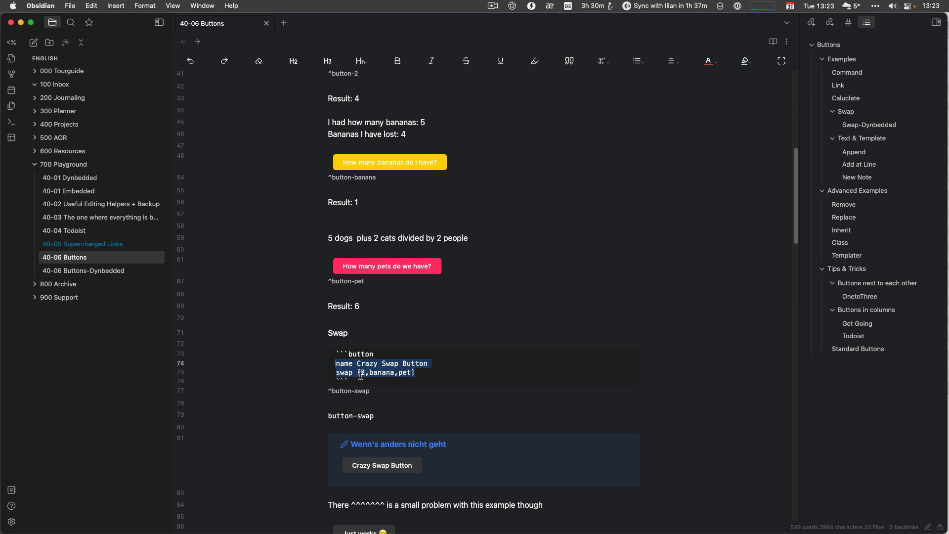
{"action": "left_click", "coordinate": [415, 329]}
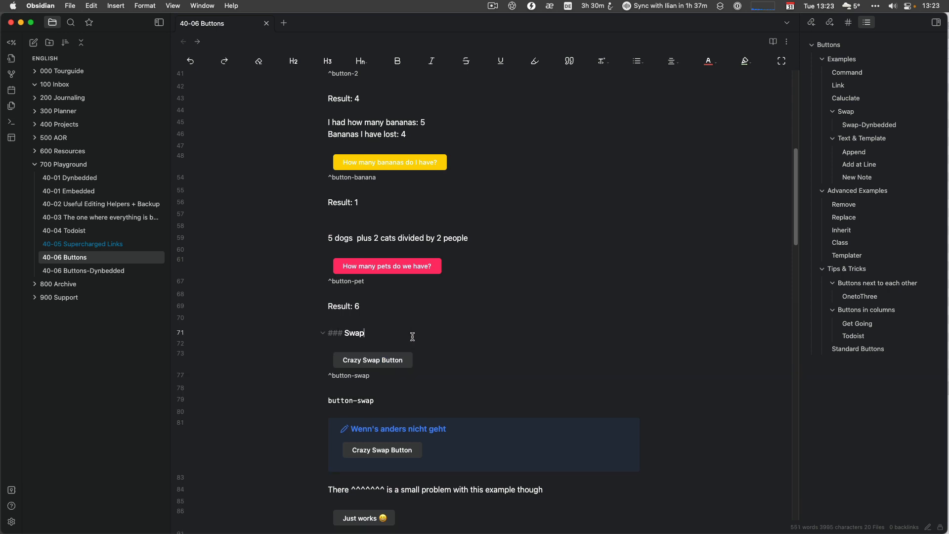
{"action": "left_click", "coordinate": [389, 366]}
Check how the inline button-swap reference renders in reading view, and inspect the source of the callout below it in editing view
{"action": "left_click", "coordinate": [329, 401]}
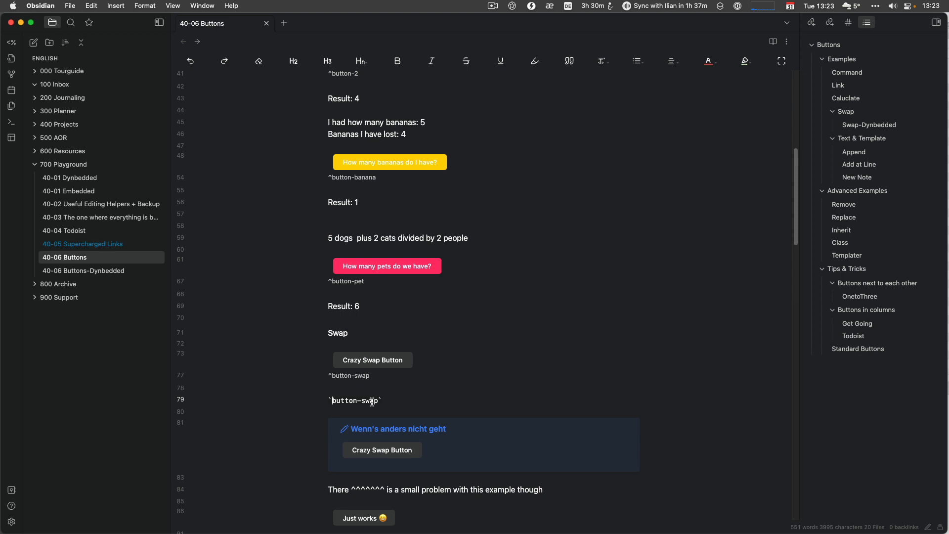
{"action": "left_click", "coordinate": [396, 400]}
{"action": "left_click", "coordinate": [772, 42]}
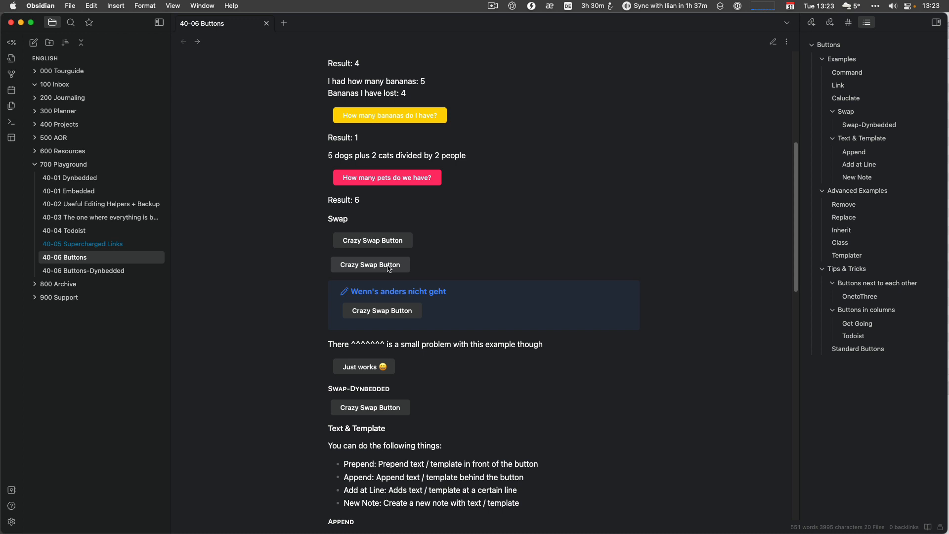
{"action": "left_click", "coordinate": [774, 42]}
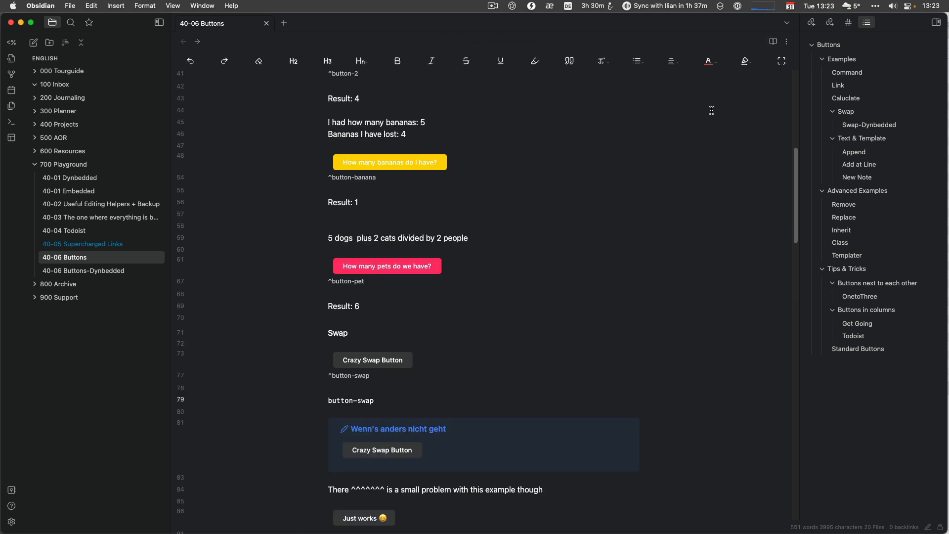
{"action": "scroll", "coordinate": [499, 271], "scroll_direction": "down", "scroll_amount": 5}
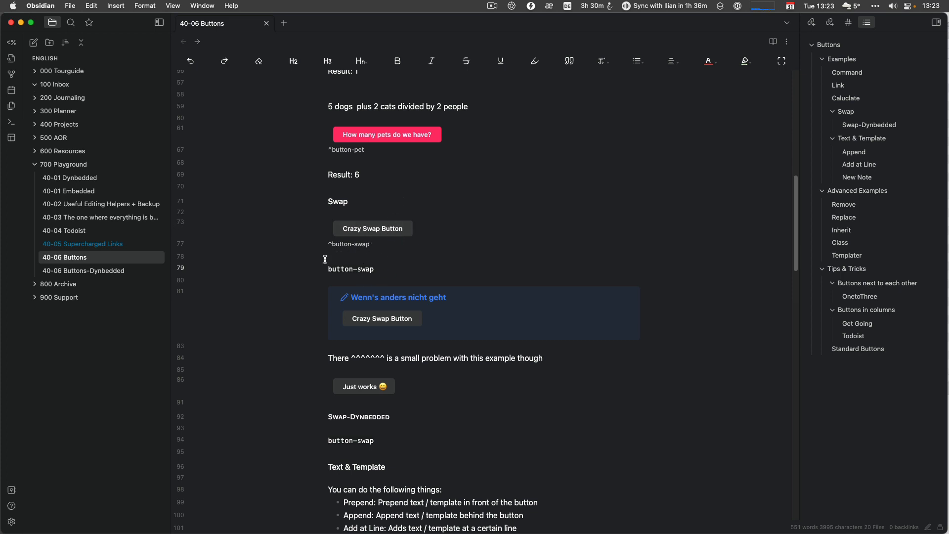
{"action": "left_click", "coordinate": [388, 322]}
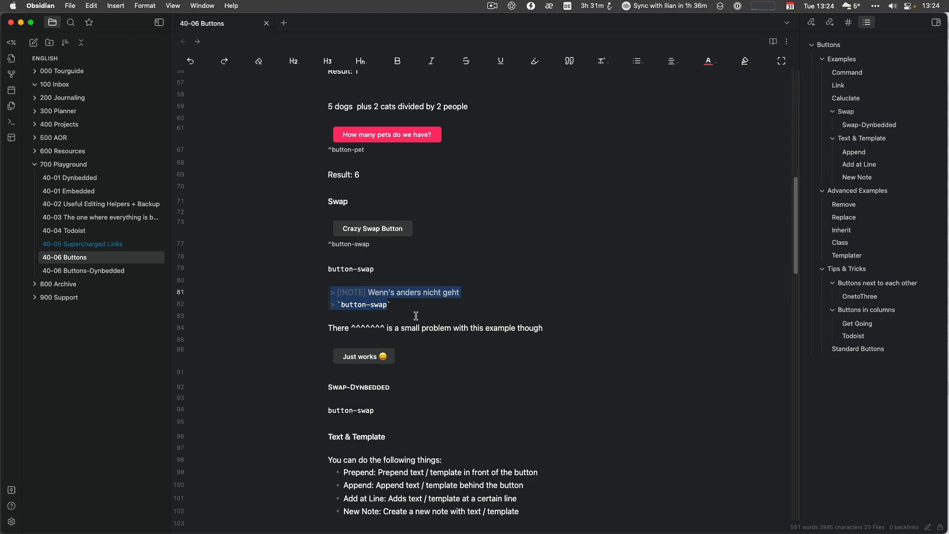
Leave the callout's source, test the "Just works" link button below it, and return from the Deutsch vault to the English vault
{"action": "left_click", "coordinate": [417, 316]}
{"action": "left_click", "coordinate": [388, 318]}
{"action": "left_click", "coordinate": [411, 314]}
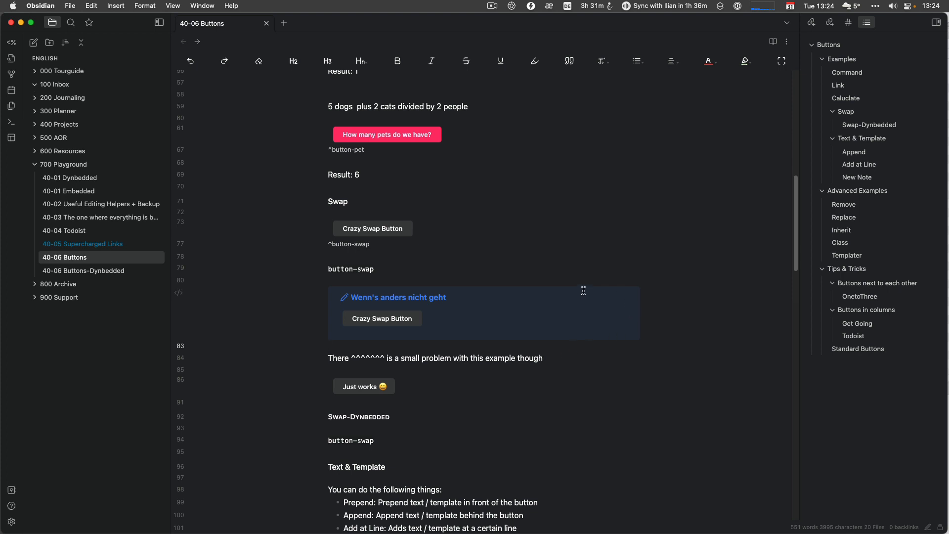
{"action": "left_click", "coordinate": [376, 389]}
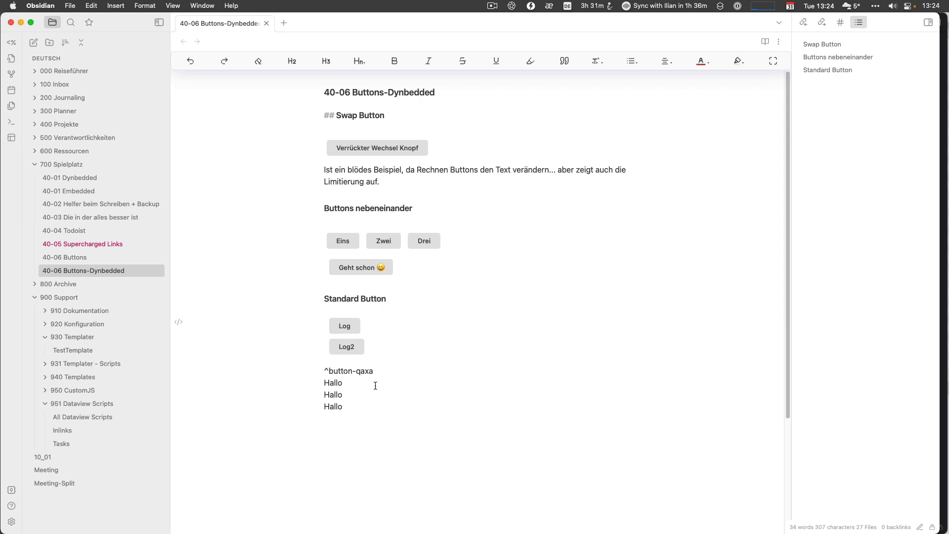
{"action": "left_click", "coordinate": [20, 25]}
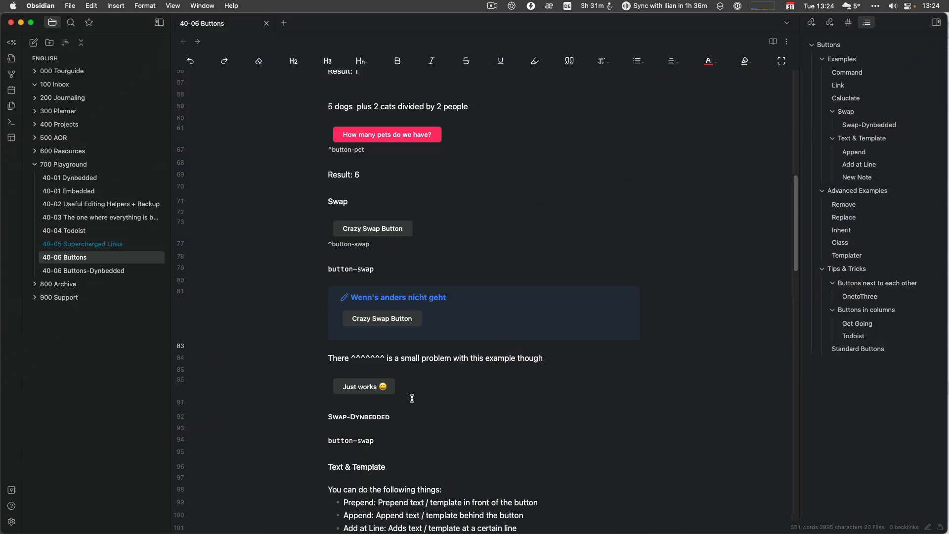
Change the "Just works" button's link action to the vault English and the folder 700 Playground, and test the button
{"action": "left_click", "coordinate": [413, 396]}
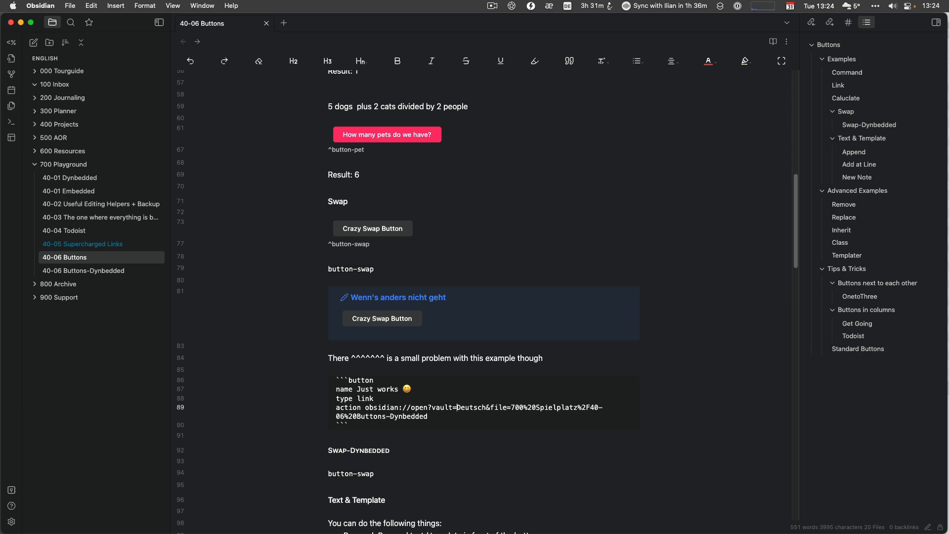
{"action": "left_click_drag", "start_coordinate": [457, 407], "coordinate": [487, 408]}
{"action": "type", "text": "English"}
{"action": "left_click_drag", "start_coordinate": [536, 407], "coordinate": [579, 408]}
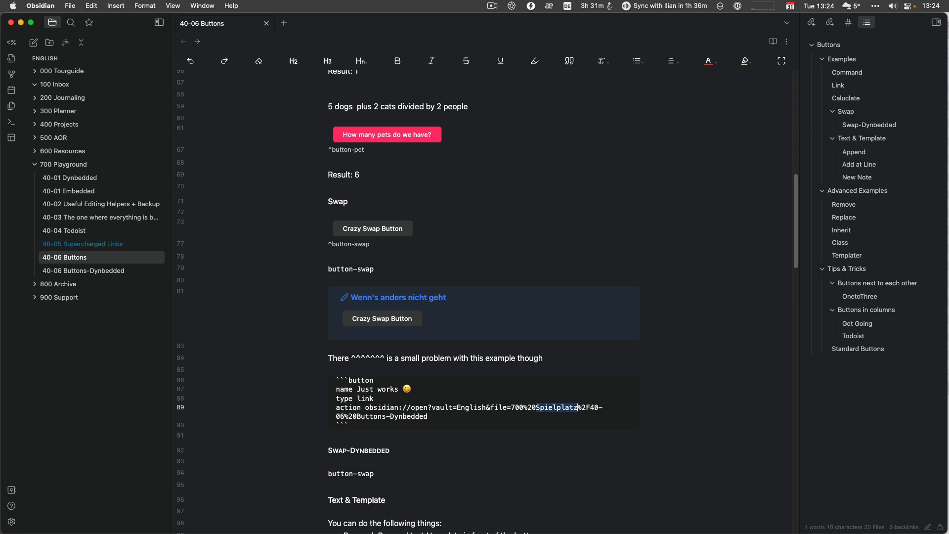
{"action": "type", "text": "Playgour"}
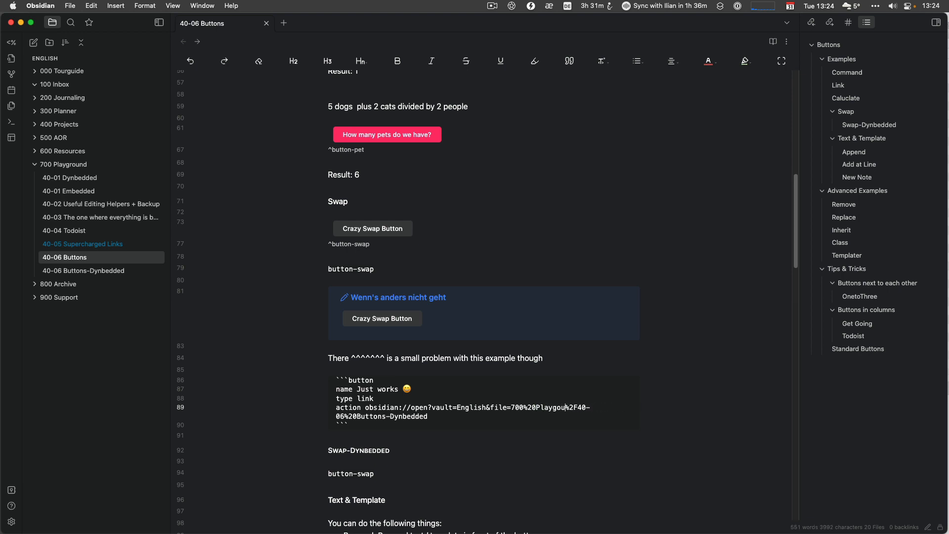
{"action": "key", "text": "BackSpace"}
{"action": "key", "text": "BackSpace"}
{"action": "key", "text": "BackSpace"}
{"action": "type", "text": "round"}
{"action": "left_click", "coordinate": [381, 474]}
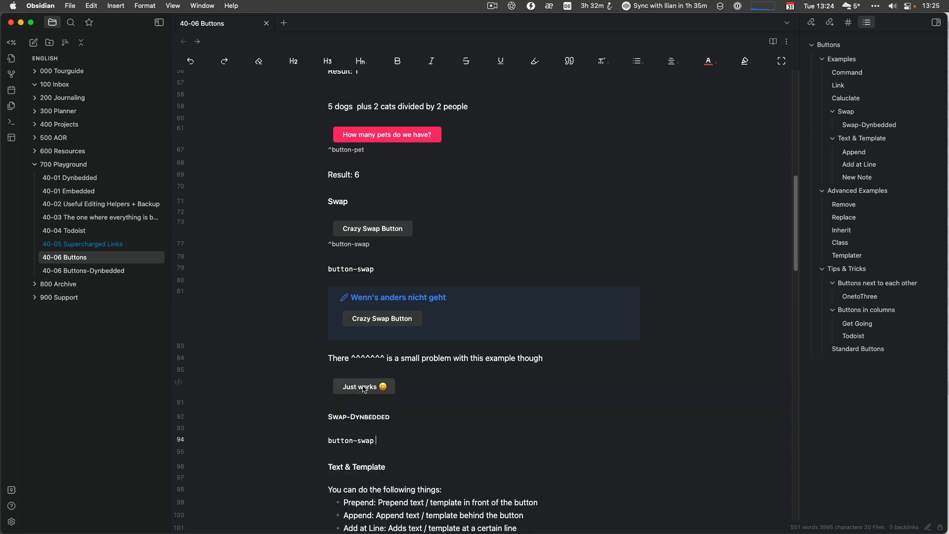
{"action": "left_click", "coordinate": [364, 387]}
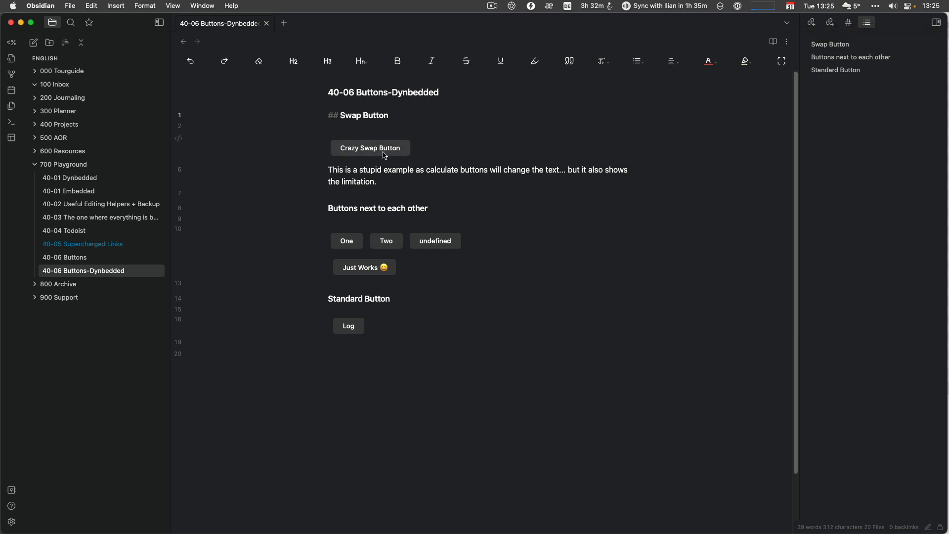
Locate the button-swap reference under Swap-Dynbedded and inspect the dynbedded code block under Swap Button in the 40-06 Buttons-Dynbedded note
{"action": "left_click", "coordinate": [64, 257]}
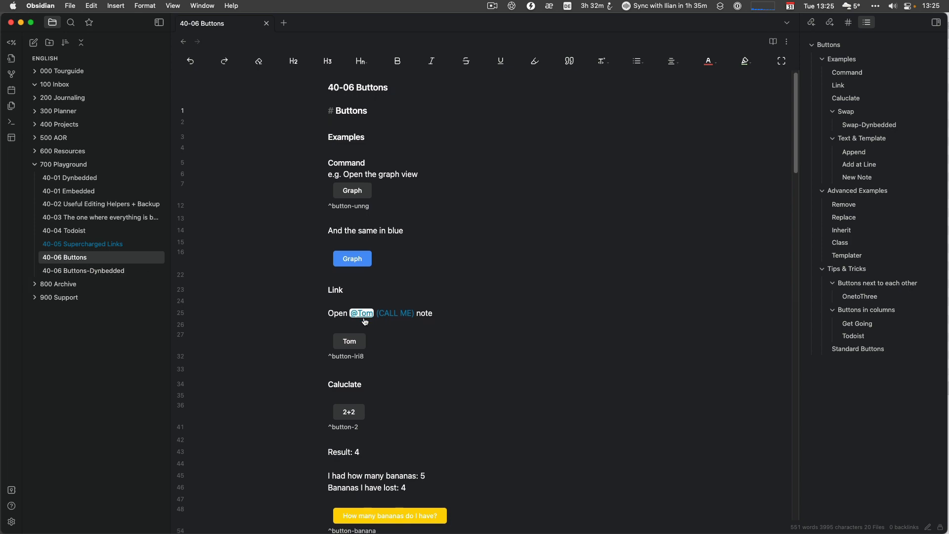
{"action": "scroll", "coordinate": [364, 321], "scroll_direction": "down", "scroll_amount": 15}
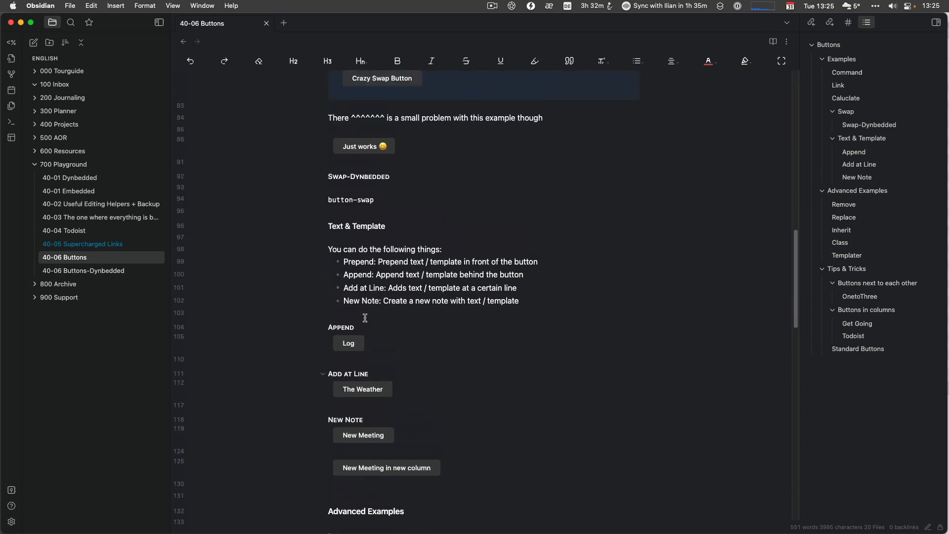
{"action": "scroll", "coordinate": [365, 318], "scroll_direction": "up", "scroll_amount": 1}
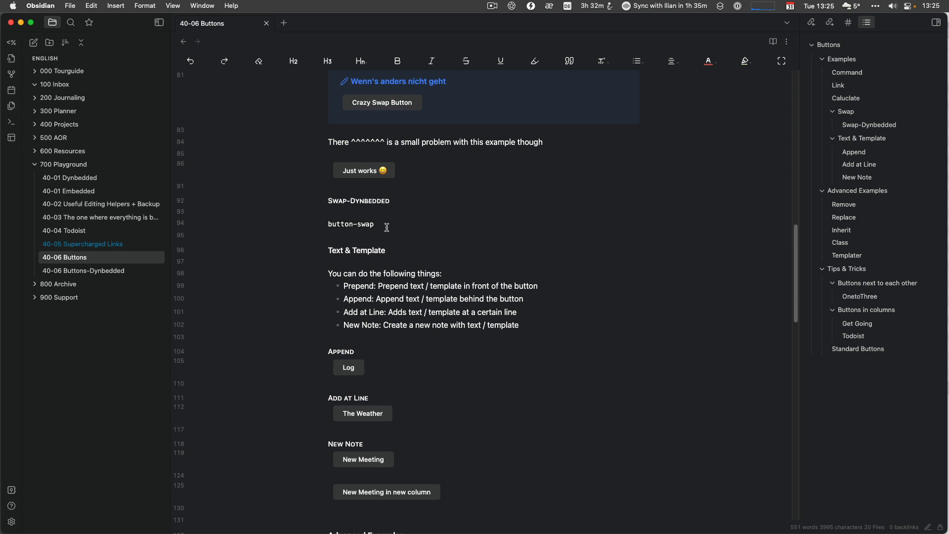
{"action": "left_click", "coordinate": [387, 225]}
{"action": "left_click", "coordinate": [399, 225]}
{"action": "left_click", "coordinate": [100, 275]}
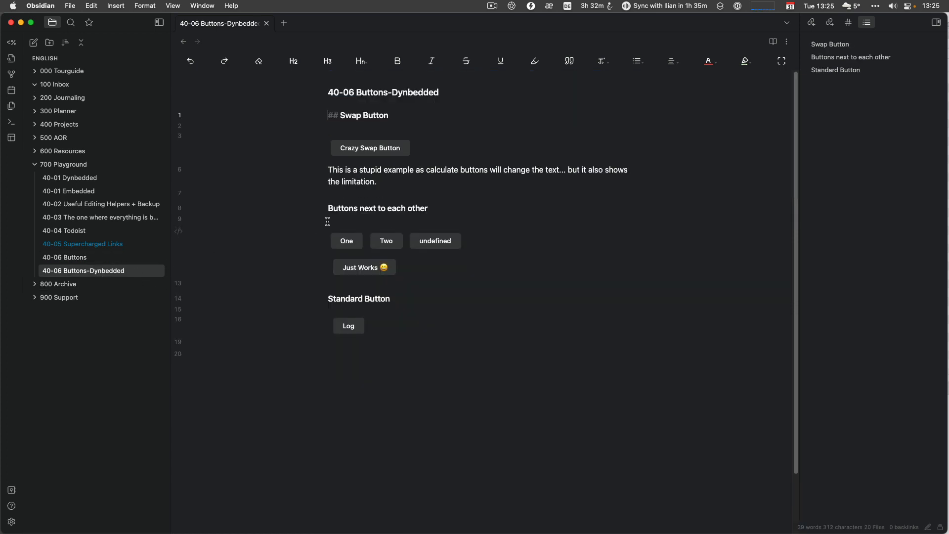
{"action": "left_click", "coordinate": [362, 118]}
{"action": "left_click", "coordinate": [361, 153]}
{"action": "left_click", "coordinate": [178, 138]}
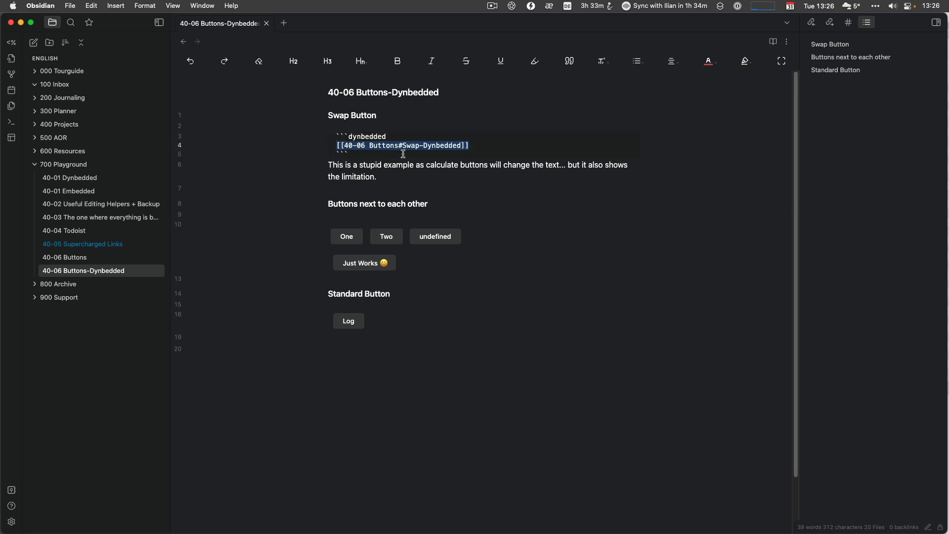
{"action": "left_click", "coordinate": [476, 147]}
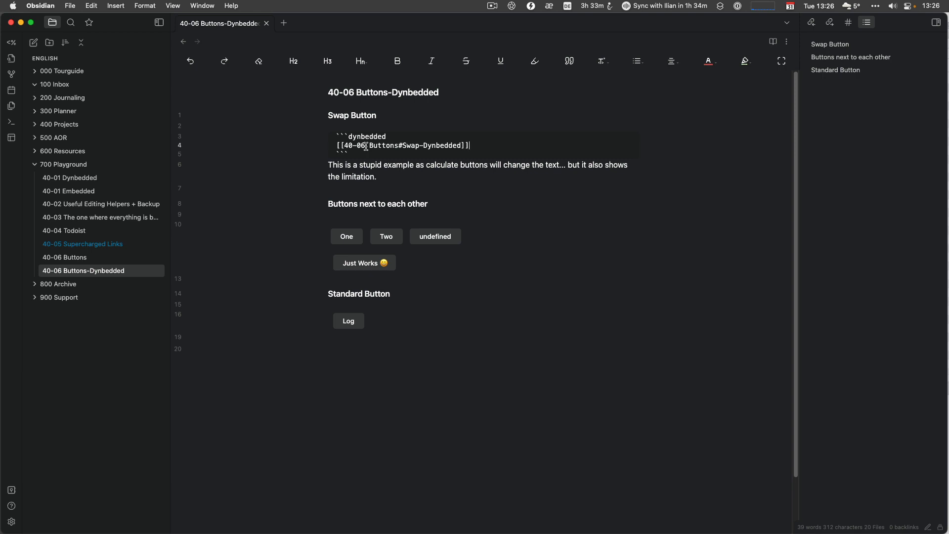
{"action": "left_click", "coordinate": [405, 171]}
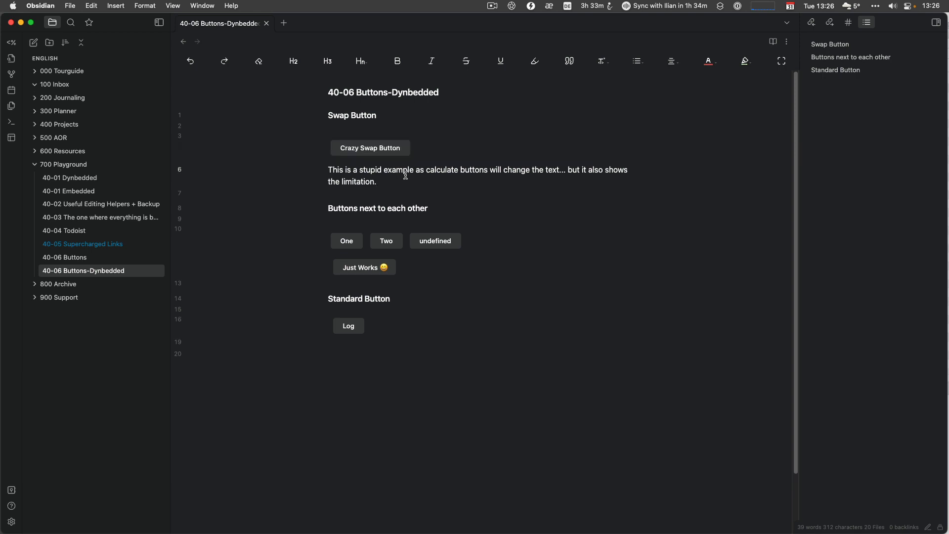
Return to the 40-06 Buttons note and reveal the backticks around the inline button-swap reference under the Swap heading
{"action": "left_click", "coordinate": [78, 258]}
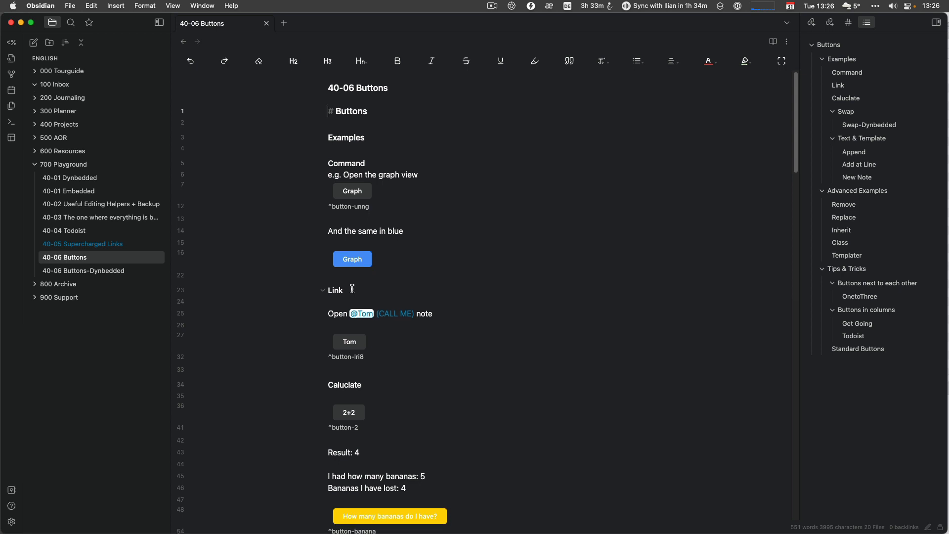
{"action": "scroll", "coordinate": [352, 289], "scroll_direction": "down", "scroll_amount": 3}
{"action": "scroll", "coordinate": [352, 289], "scroll_direction": "down", "scroll_amount": 5}
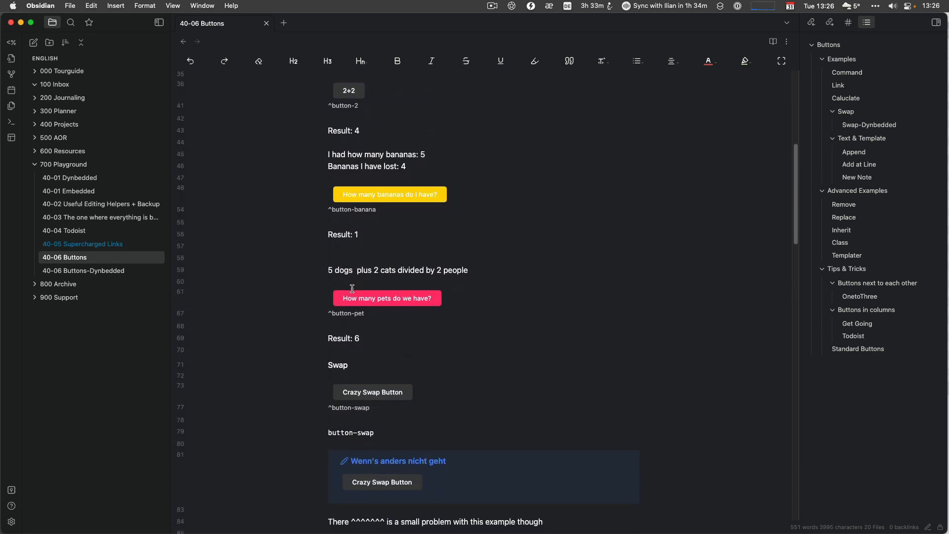
{"action": "scroll", "coordinate": [352, 289], "scroll_direction": "down", "scroll_amount": 4}
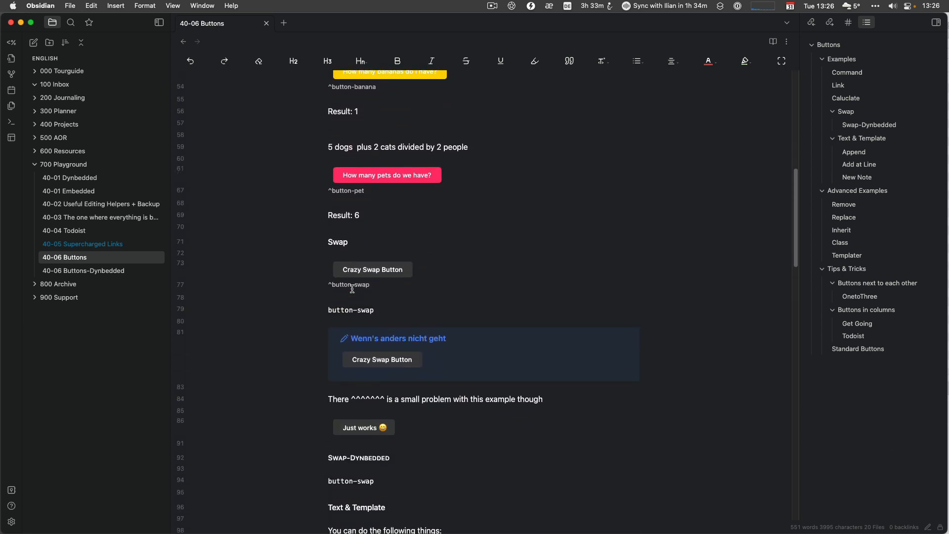
{"action": "left_click", "coordinate": [381, 276]}
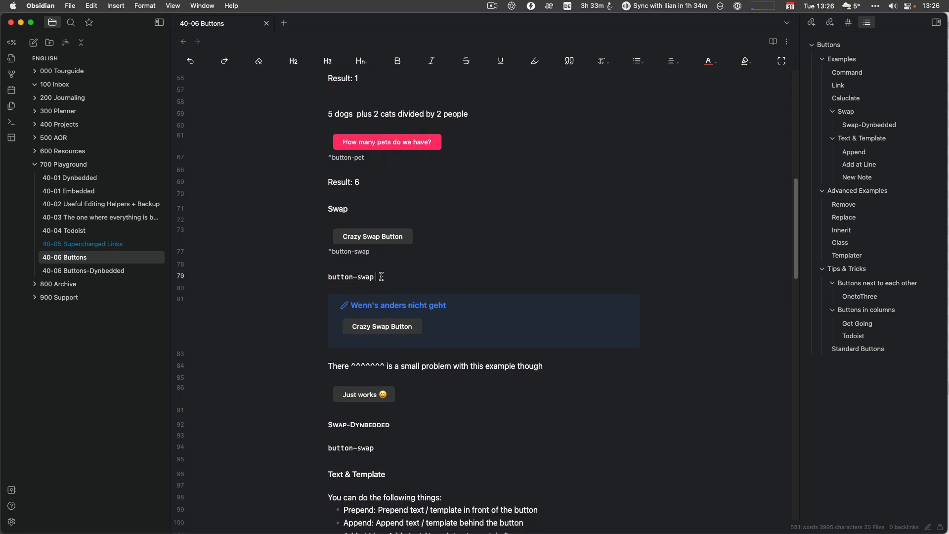
{"action": "left_click", "coordinate": [328, 277]}
{"action": "type", "text": "`"}
{"action": "left_click", "coordinate": [382, 277]}
{"action": "type", "text": "`"}
{"action": "scroll", "coordinate": [420, 323], "scroll_direction": "down", "scroll_amount": 1}
{"action": "scroll", "coordinate": [419, 323], "scroll_direction": "down", "scroll_amount": 1}
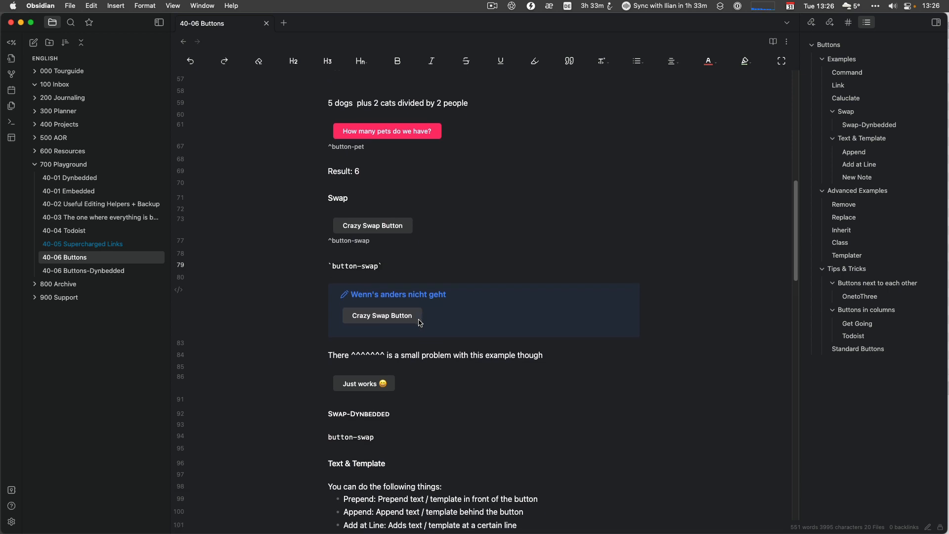
Review the Text & Template section and inspect the code block of the Log button under the Append heading
{"action": "scroll", "coordinate": [420, 323], "scroll_direction": "down", "scroll_amount": 3}
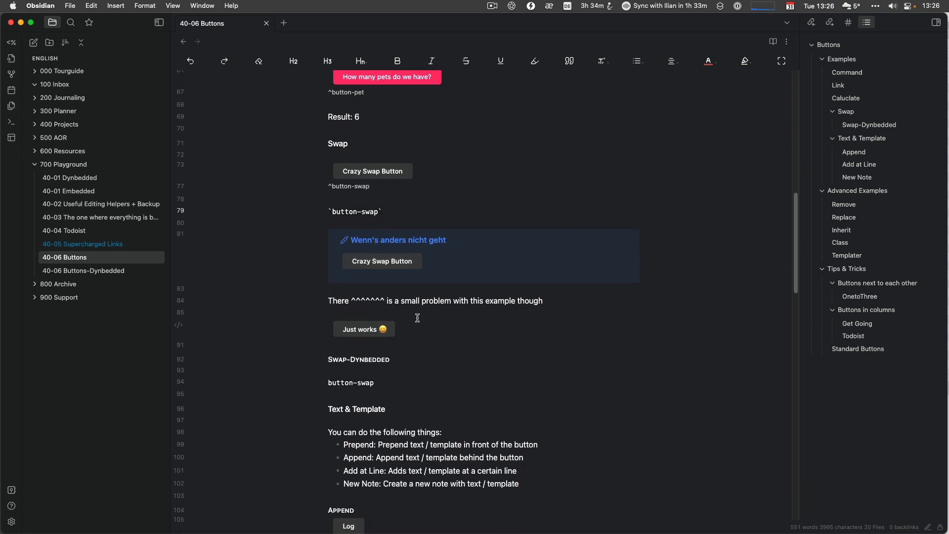
{"action": "scroll", "coordinate": [417, 318], "scroll_direction": "down", "scroll_amount": 6}
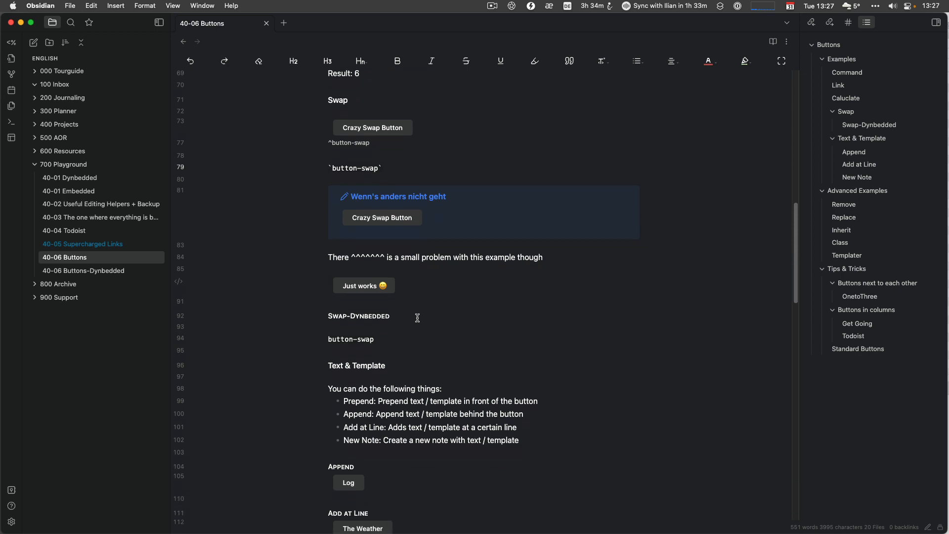
{"action": "scroll", "coordinate": [418, 318], "scroll_direction": "down", "scroll_amount": 5}
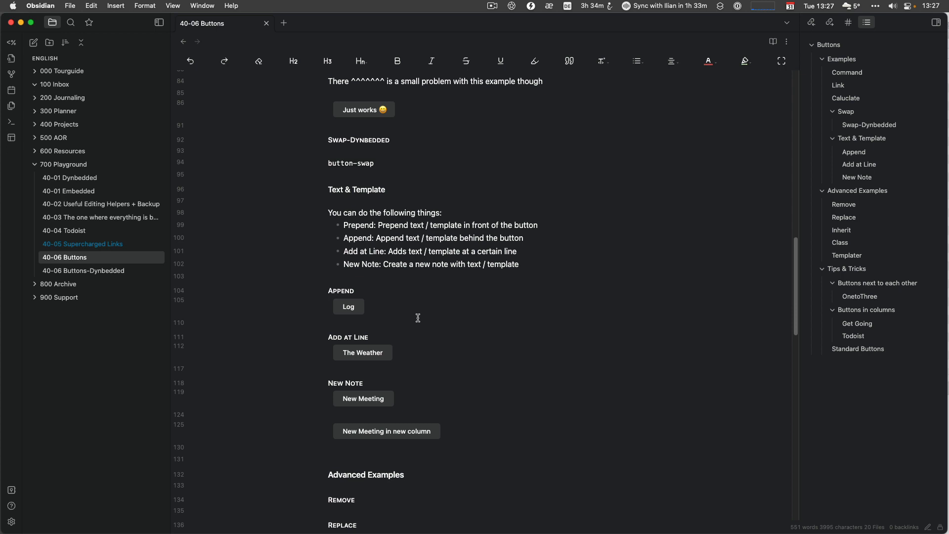
{"action": "scroll", "coordinate": [410, 314], "scroll_direction": "down", "scroll_amount": 1}
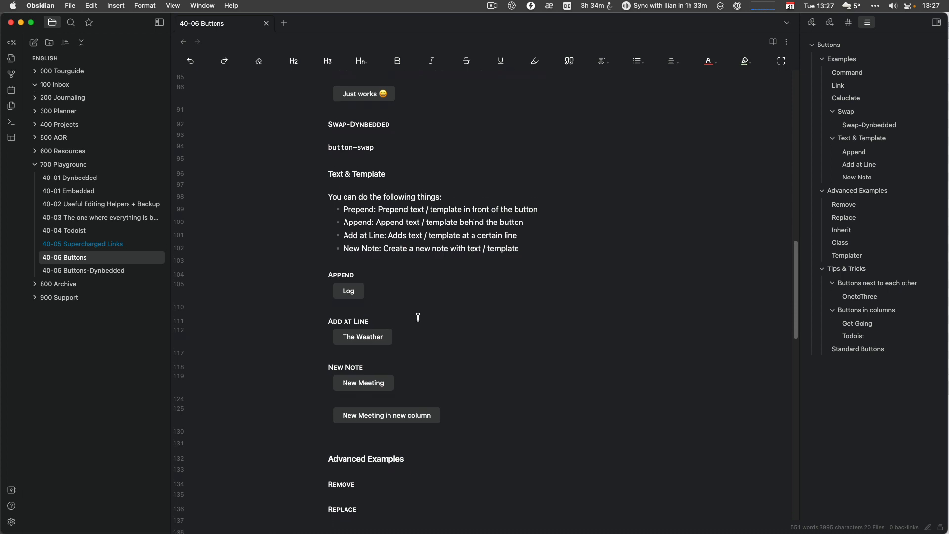
{"action": "left_click", "coordinate": [186, 278]}
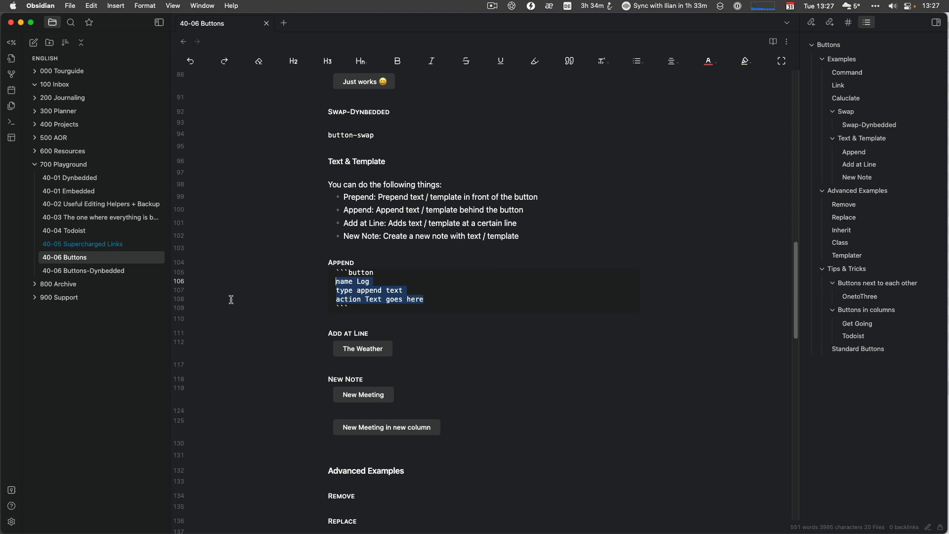
{"action": "left_click", "coordinate": [293, 296]}
{"action": "left_click", "coordinate": [446, 326]}
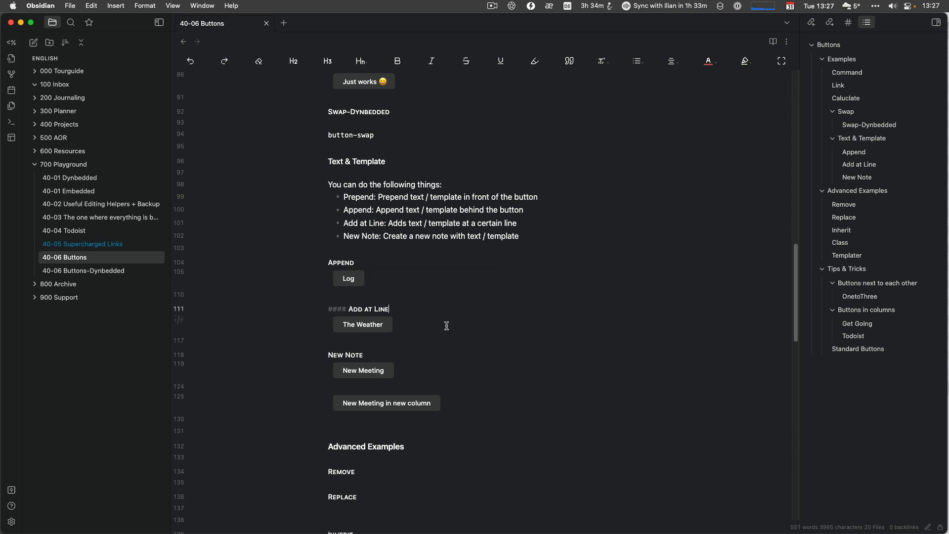
Test the Log button and delete the "Text goes here" lines it appends below the Make an Hourly Note button
{"action": "left_click", "coordinate": [357, 280]}
{"action": "scroll", "coordinate": [424, 359], "scroll_direction": "down", "scroll_amount": 8}
{"action": "scroll", "coordinate": [425, 360], "scroll_direction": "down", "scroll_amount": 7}
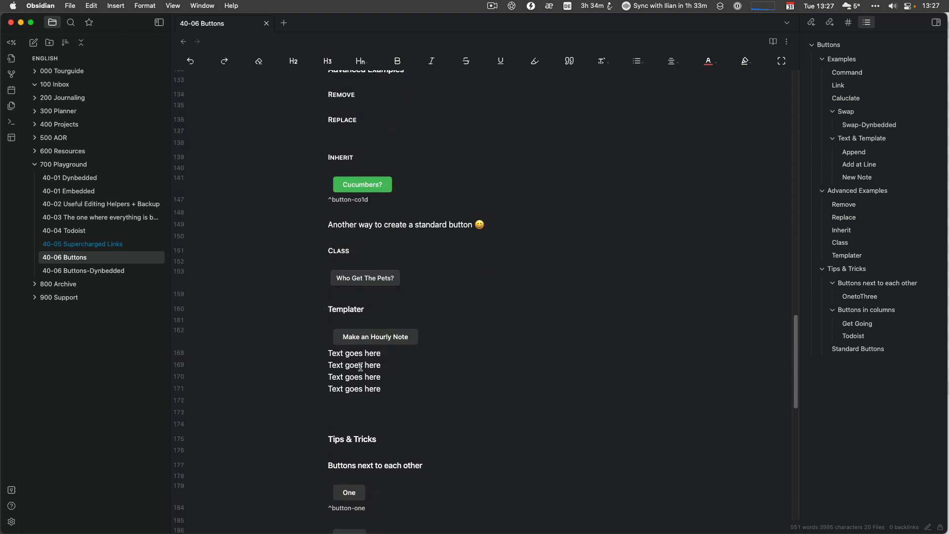
{"action": "left_click", "coordinate": [385, 389]}
{"action": "left_click_drag", "start_coordinate": [385, 389], "coordinate": [325, 355]}
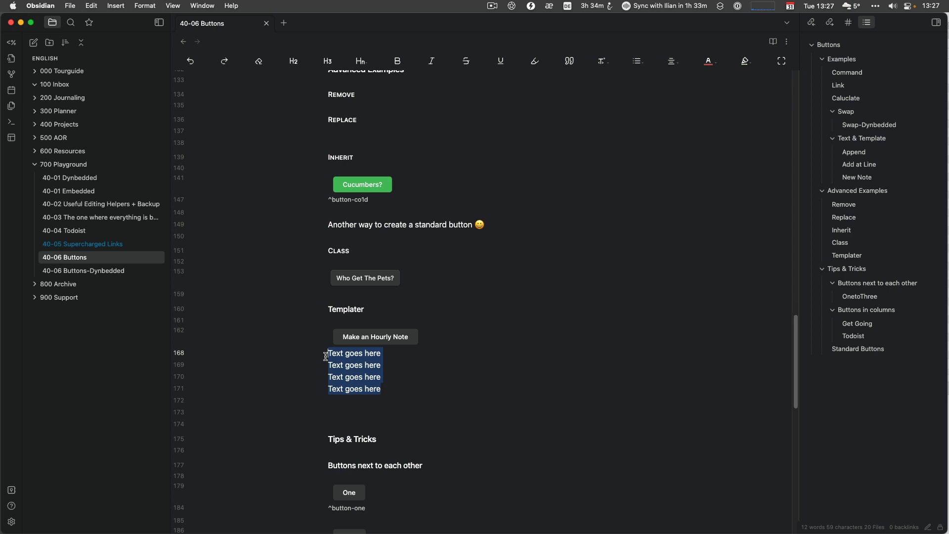
{"action": "left_click", "coordinate": [357, 309]}
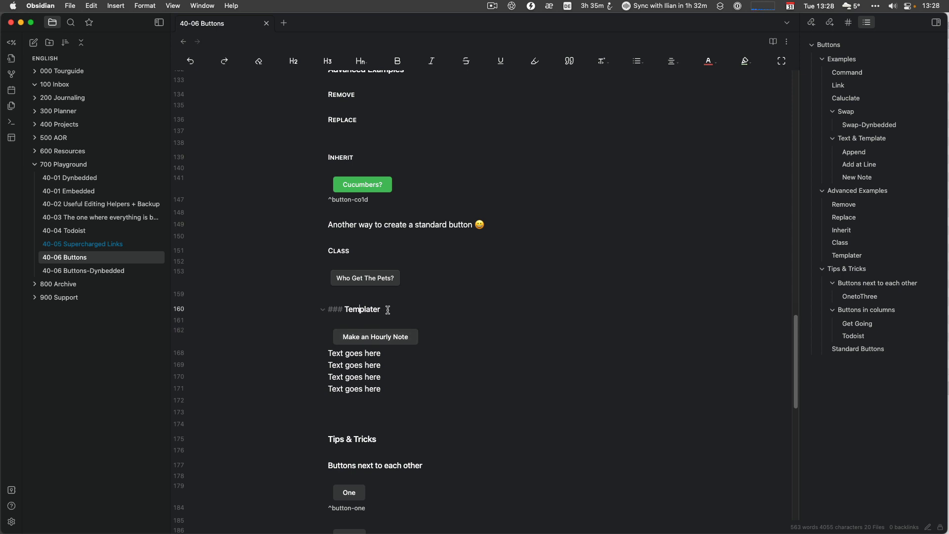
{"action": "left_click_drag", "start_coordinate": [391, 388], "coordinate": [318, 357]}
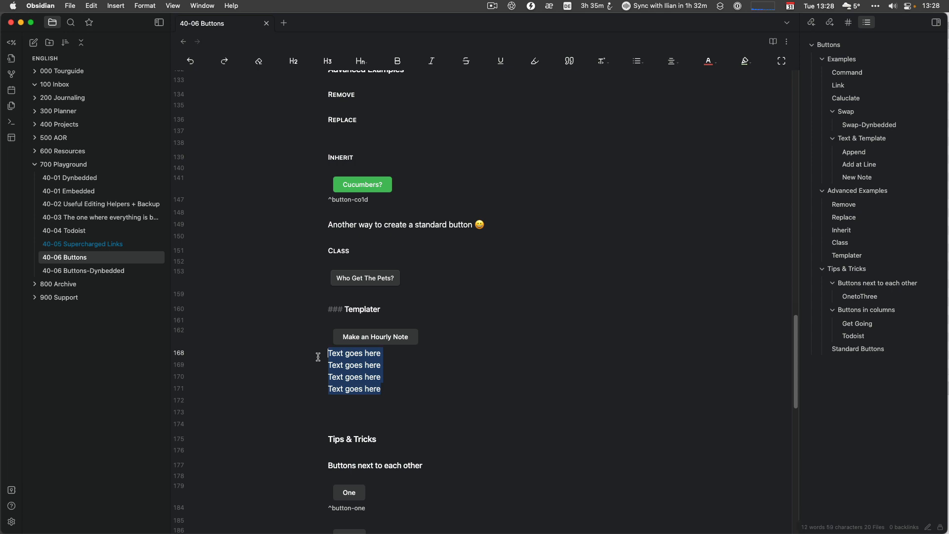
{"action": "key", "text": "BackSpace"}
Add an empty line below the Log button under the Append heading
{"action": "scroll", "coordinate": [380, 374], "scroll_direction": "up", "scroll_amount": 3}
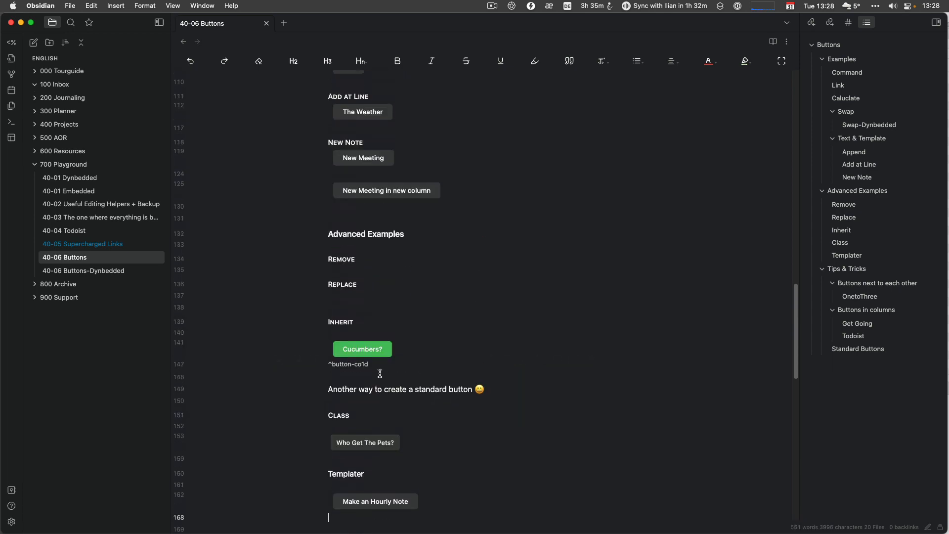
{"action": "scroll", "coordinate": [380, 373], "scroll_direction": "up", "scroll_amount": 5}
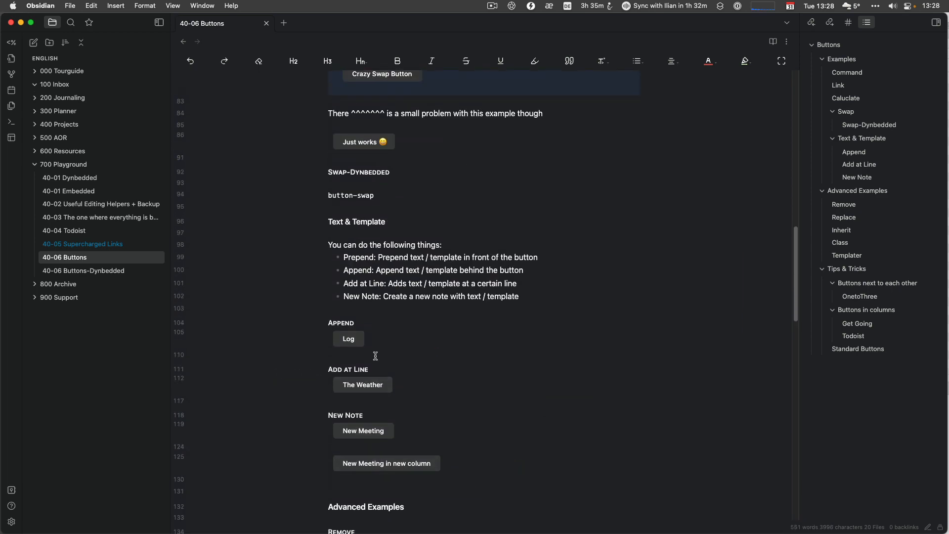
{"action": "left_click", "coordinate": [347, 358]}
{"action": "key", "text": "Return"}
{"action": "key", "text": "Up"}
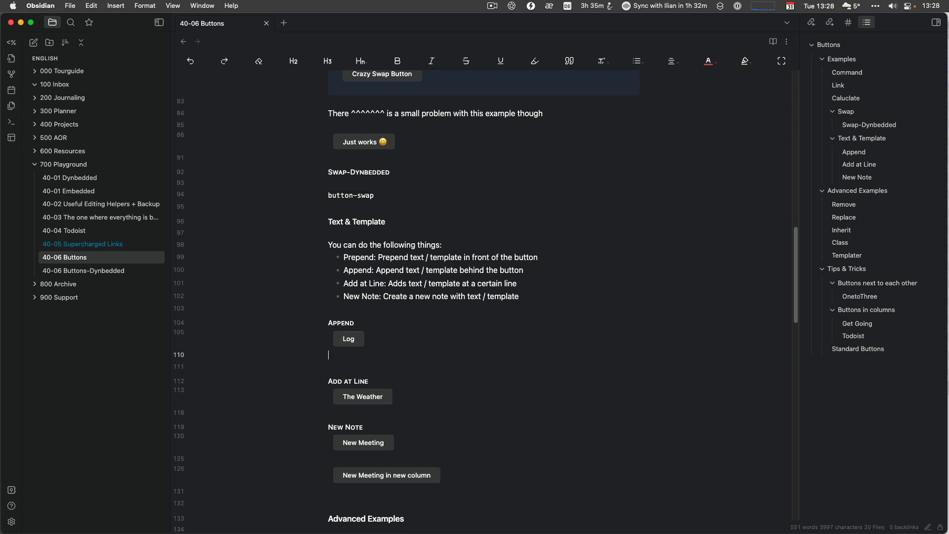
{"action": "key", "text": "super+p"}
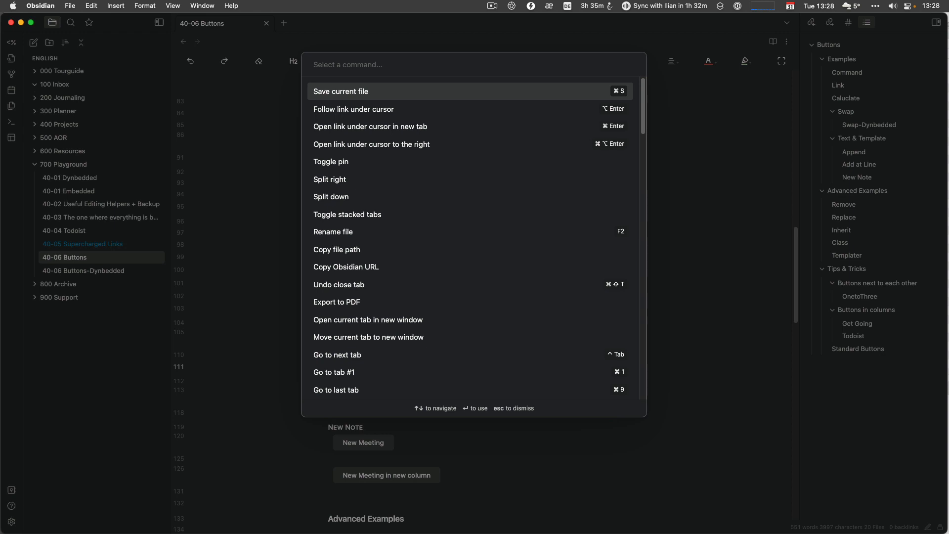
{"action": "type", "text": "but"}
{"action": "key", "text": "Return"}
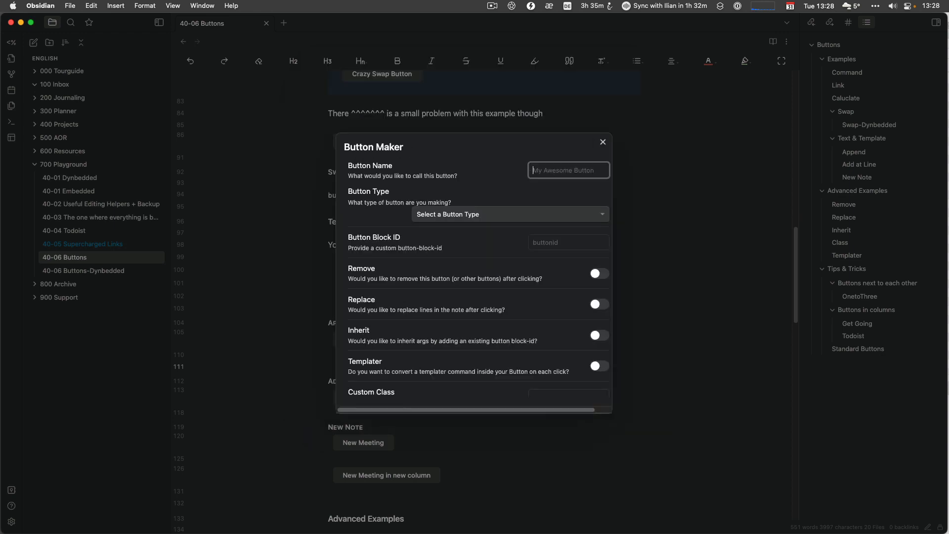
{"action": "type", "text": "Log2"}
{"action": "left_click", "coordinate": [422, 216]}
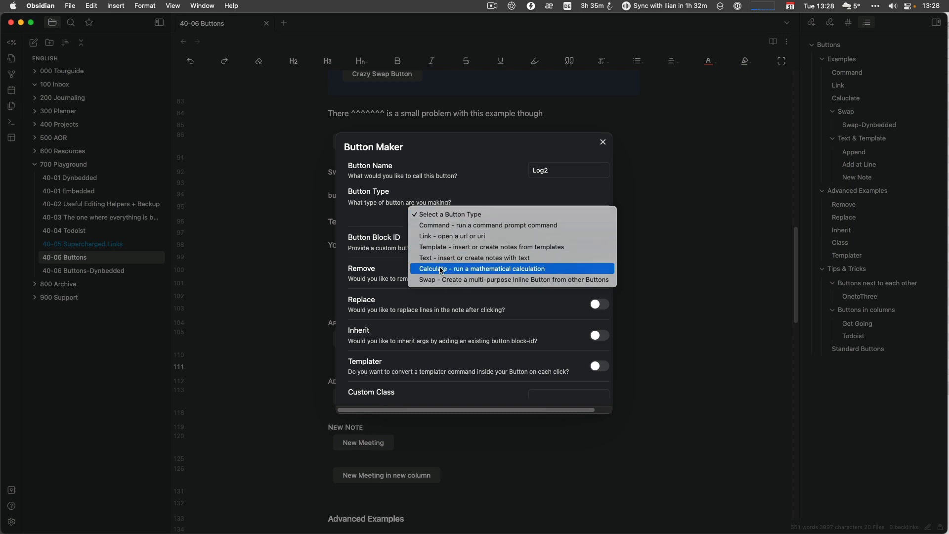
{"action": "left_click", "coordinate": [442, 247]}
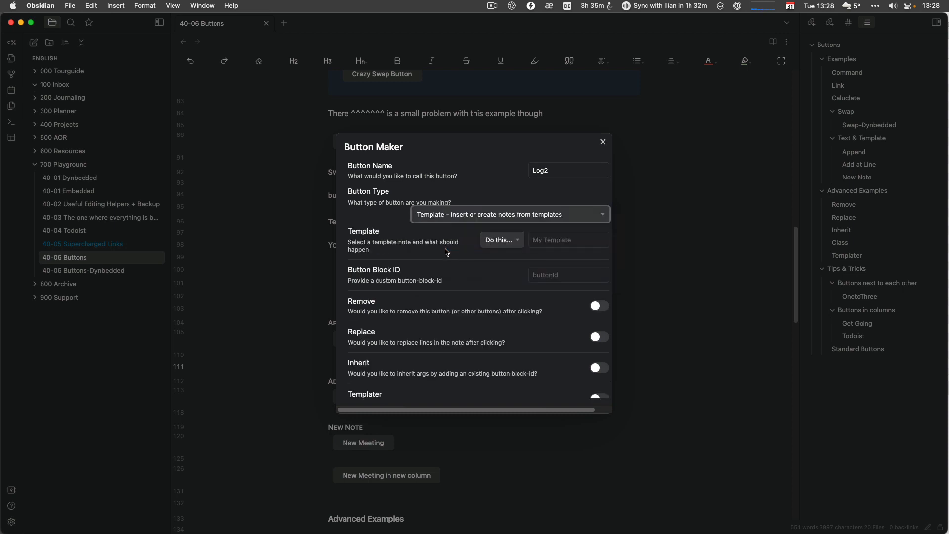
{"action": "left_click", "coordinate": [501, 241]}
{"action": "left_click", "coordinate": [512, 262]}
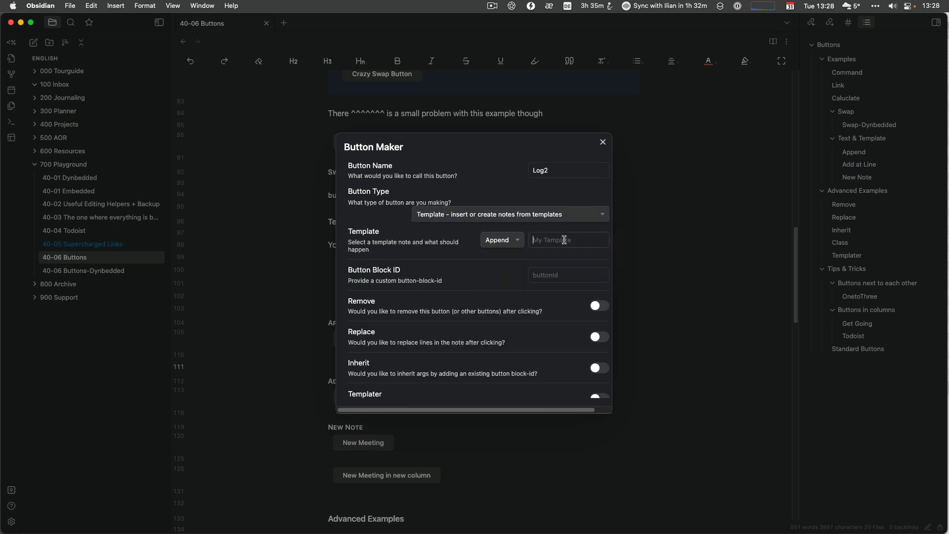
{"action": "left_click", "coordinate": [564, 240]}
{"action": "type", "text": "dasdf"}
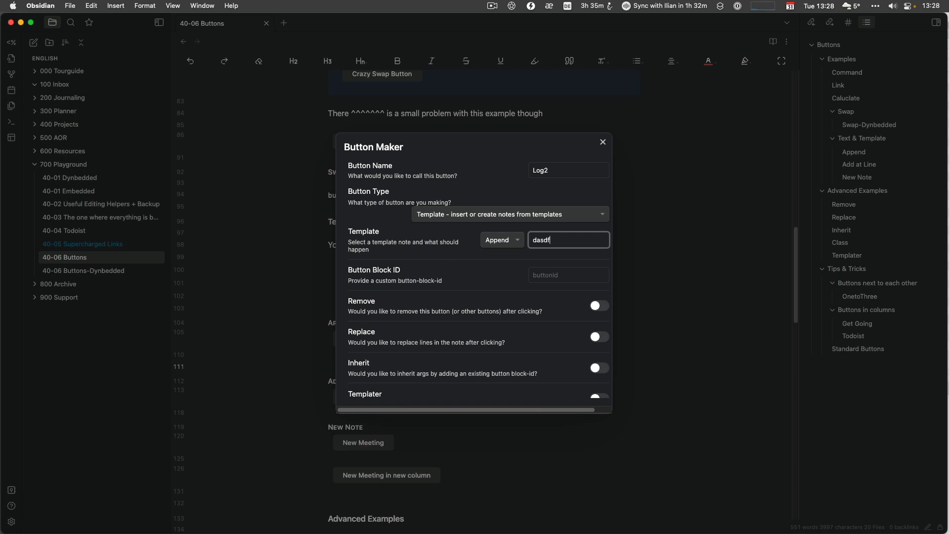
{"action": "key", "text": "BackSpace"}
{"action": "key", "text": "BackSpace"}
{"action": "key", "text": "BackSpace"}
{"action": "key", "text": "BackSpace"}
{"action": "left_click", "coordinate": [606, 142]}
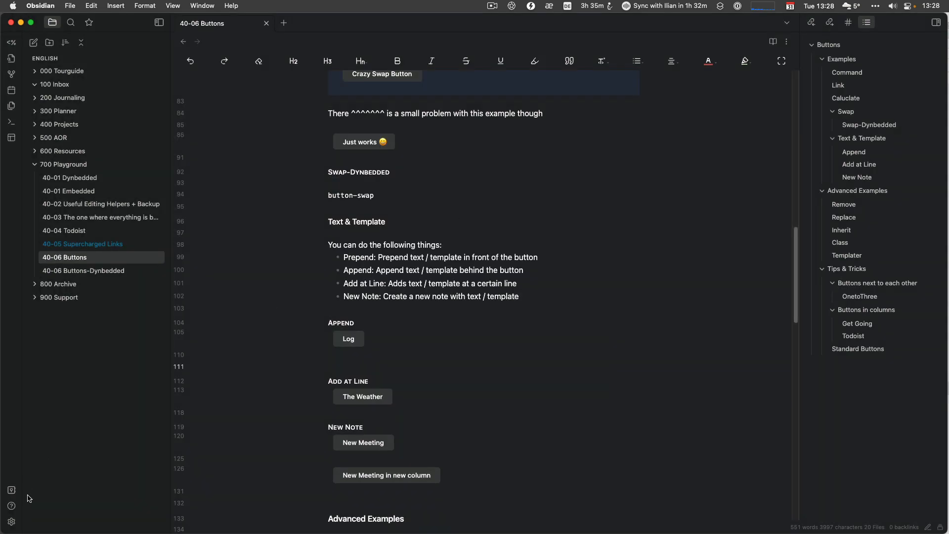
Set the core Templates plugin's template folder location to 900 Support/940 Templates and close the settings
{"action": "left_click", "coordinate": [14, 524]}
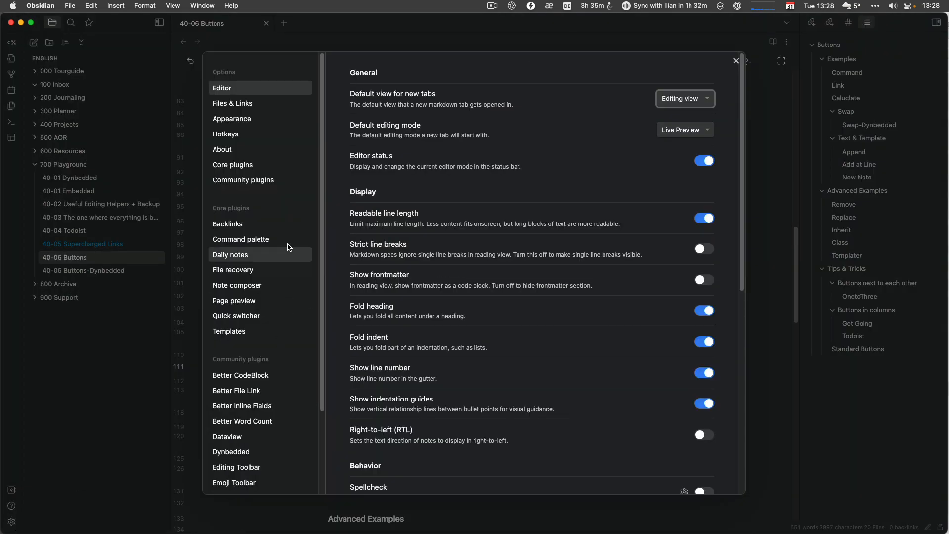
{"action": "left_click", "coordinate": [225, 332]}
{"action": "left_click", "coordinate": [654, 78]}
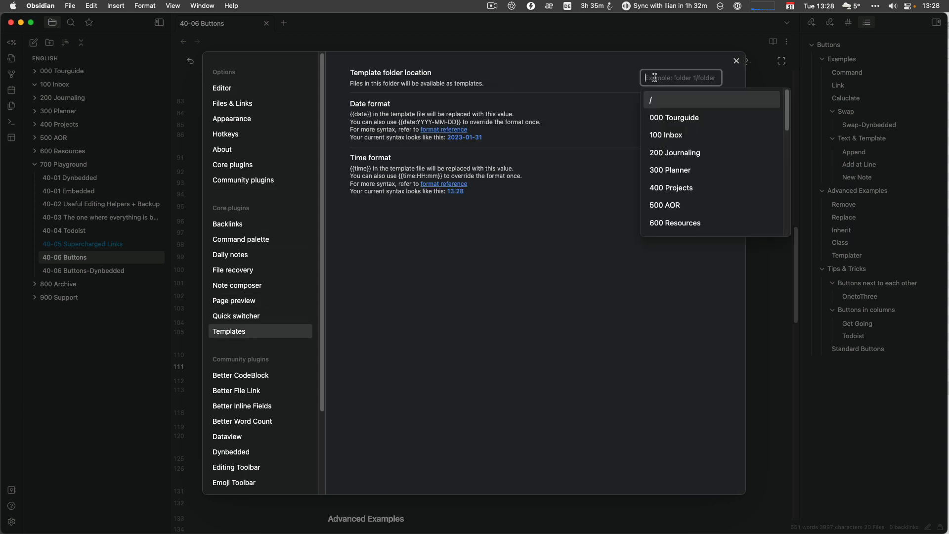
{"action": "type", "text": "9"}
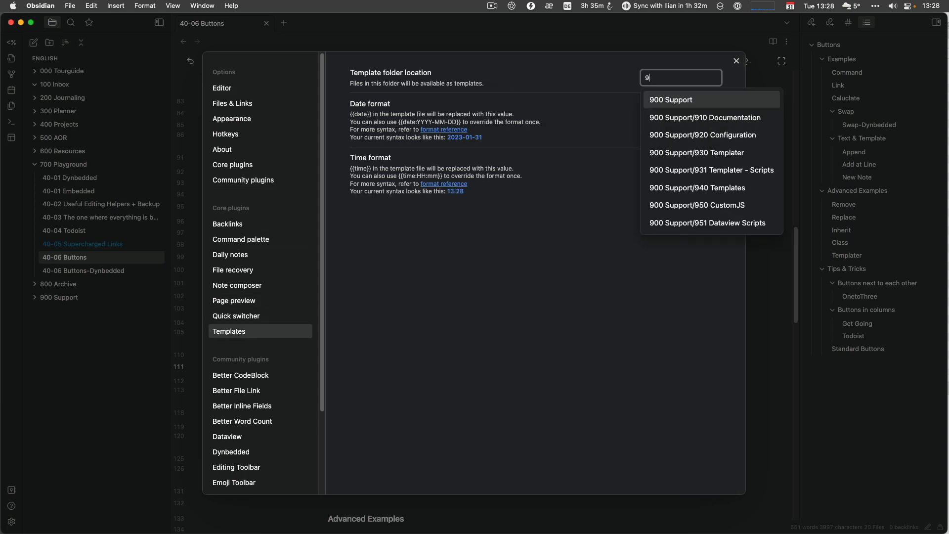
{"action": "key", "text": "Down"}
{"action": "key", "text": "Down"}
{"action": "key", "text": "Down"}
{"action": "key", "text": "Down"}
{"action": "key", "text": "Down"}
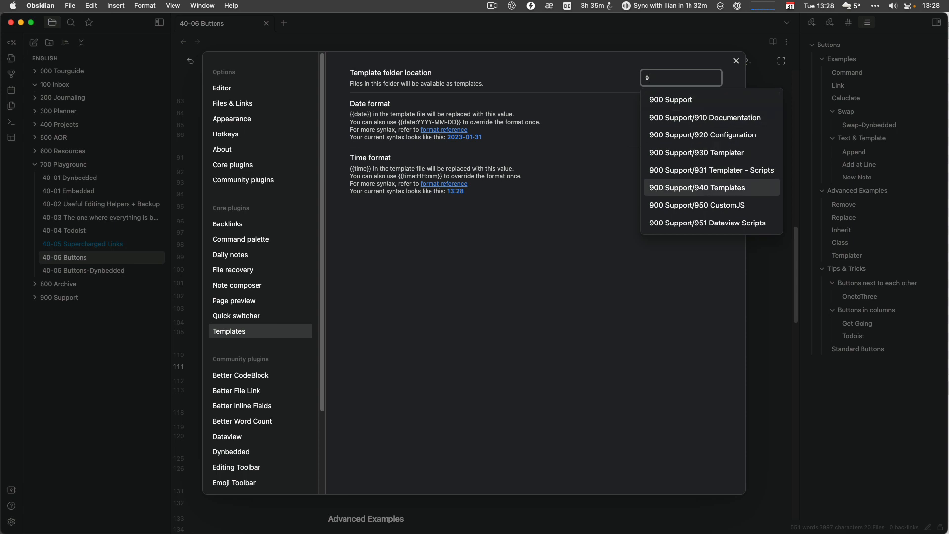
{"action": "key", "text": "Return"}
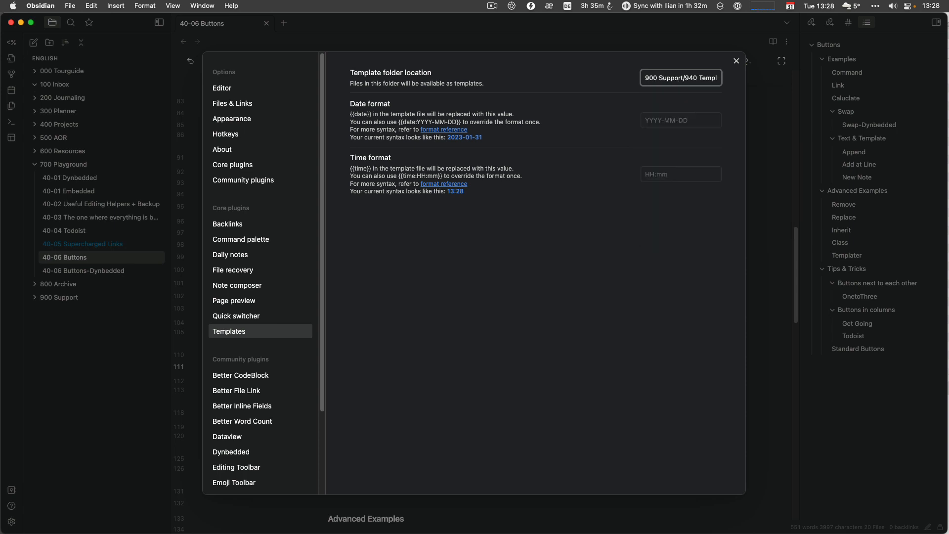
{"action": "left_click", "coordinate": [736, 62]}
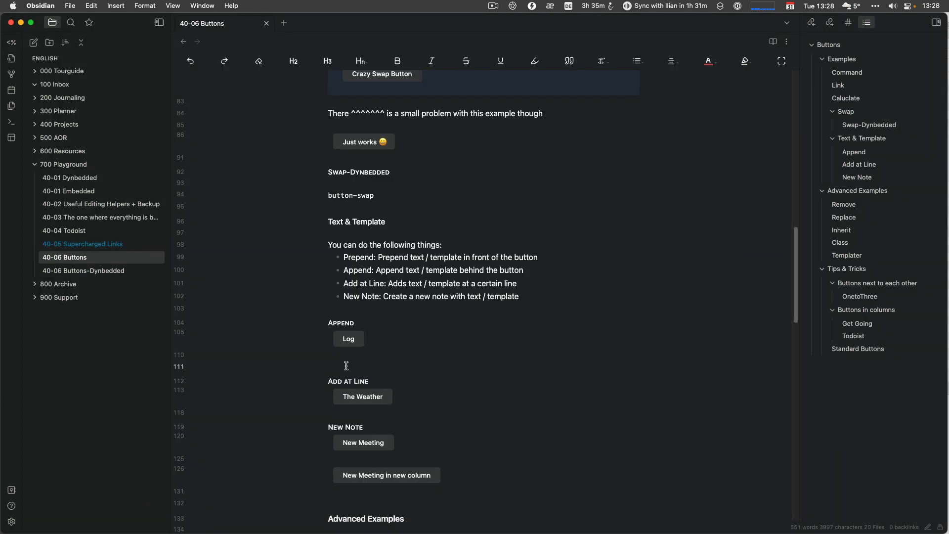
{"action": "key", "text": "cmd+p"}
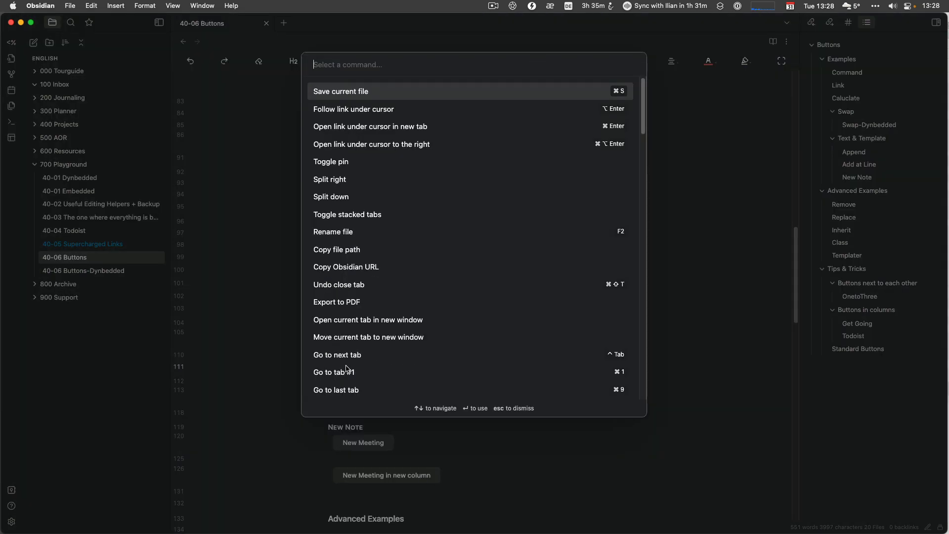
{"action": "type", "text": "but"}
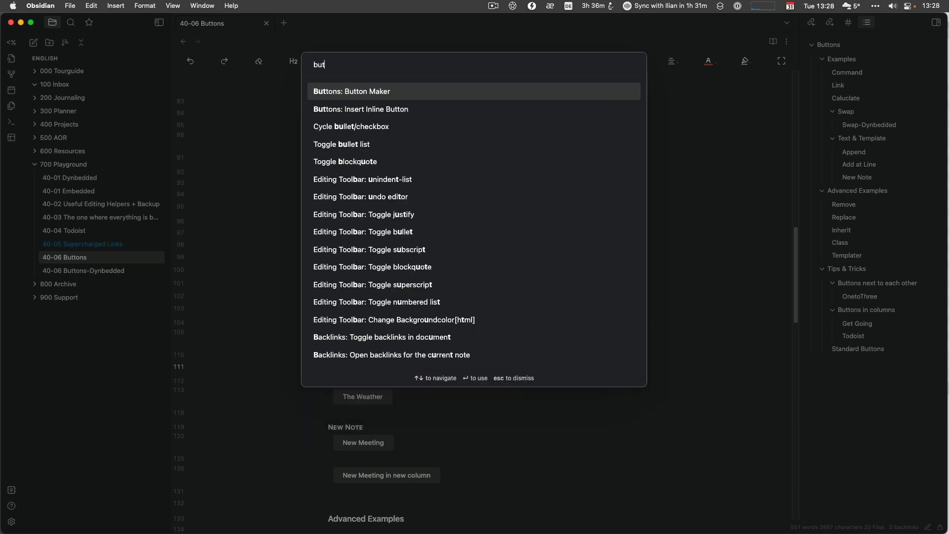
{"action": "key", "text": "Return"}
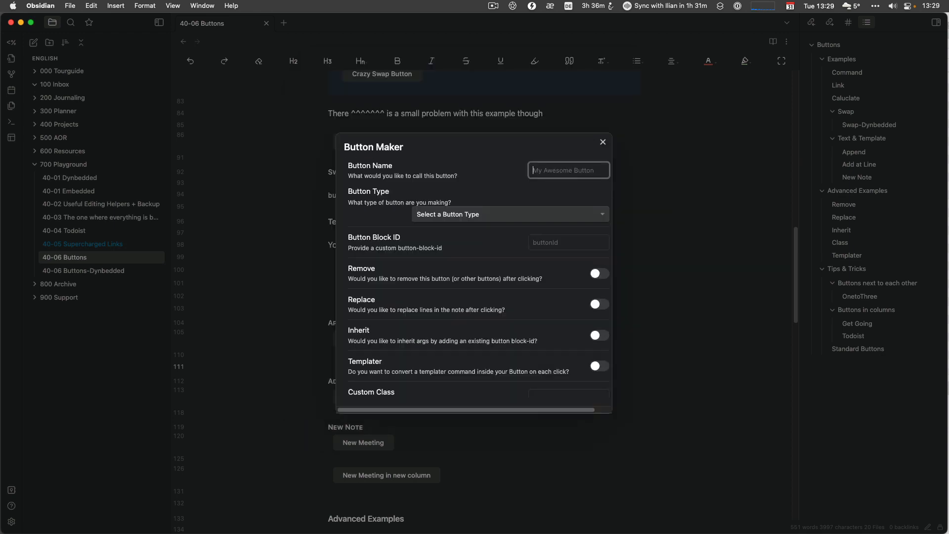
{"action": "type", "text": "Log2"}
{"action": "left_click", "coordinate": [558, 216]}
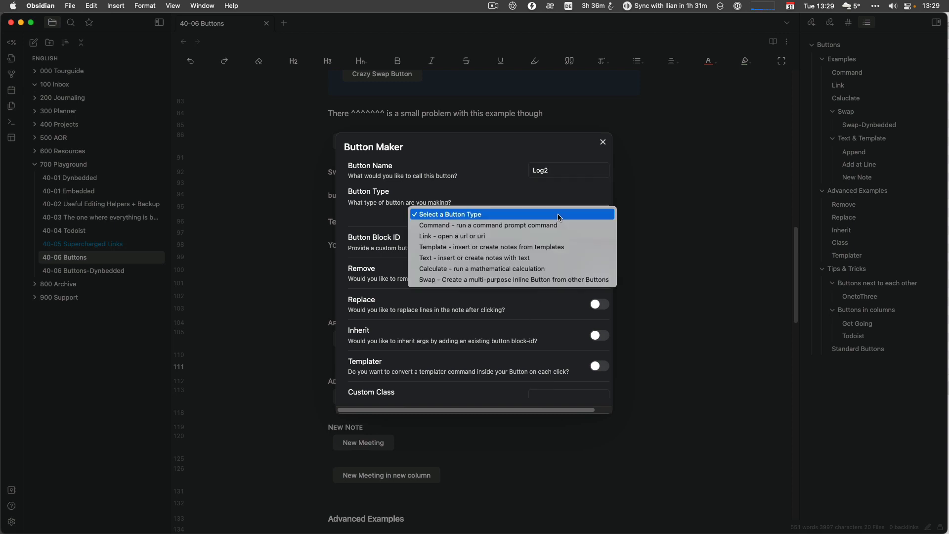
{"action": "left_click", "coordinate": [505, 248]}
{"action": "left_click", "coordinate": [514, 243]}
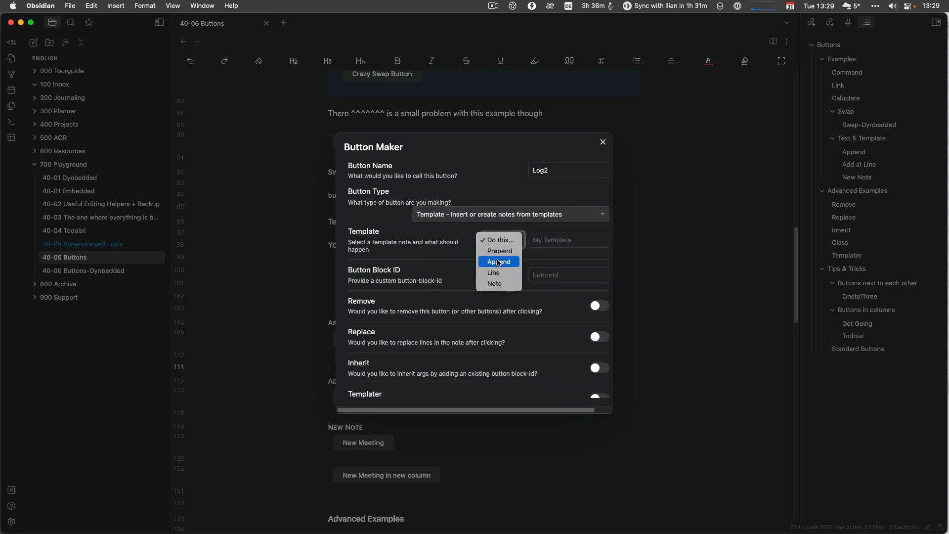
{"action": "left_click", "coordinate": [500, 262]}
{"action": "left_click", "coordinate": [551, 242]}
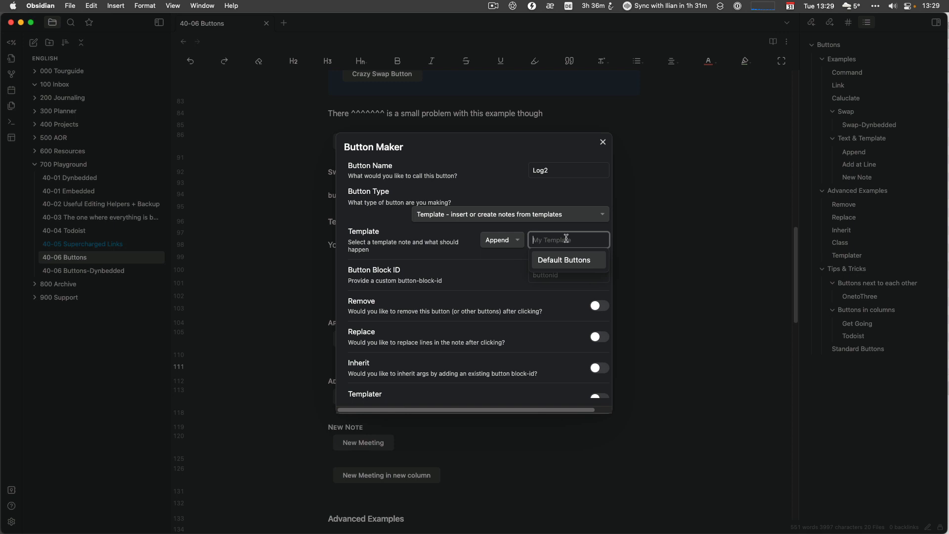
{"action": "left_click", "coordinate": [602, 142]}
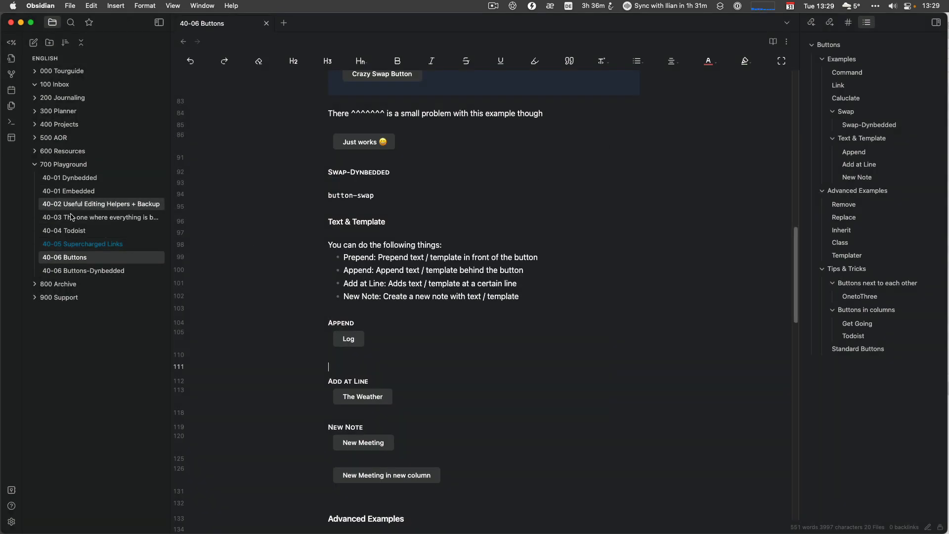
Expand the 900 Support folder in the file list and add another empty line above the Add at Line heading
{"action": "left_click", "coordinate": [36, 297]}
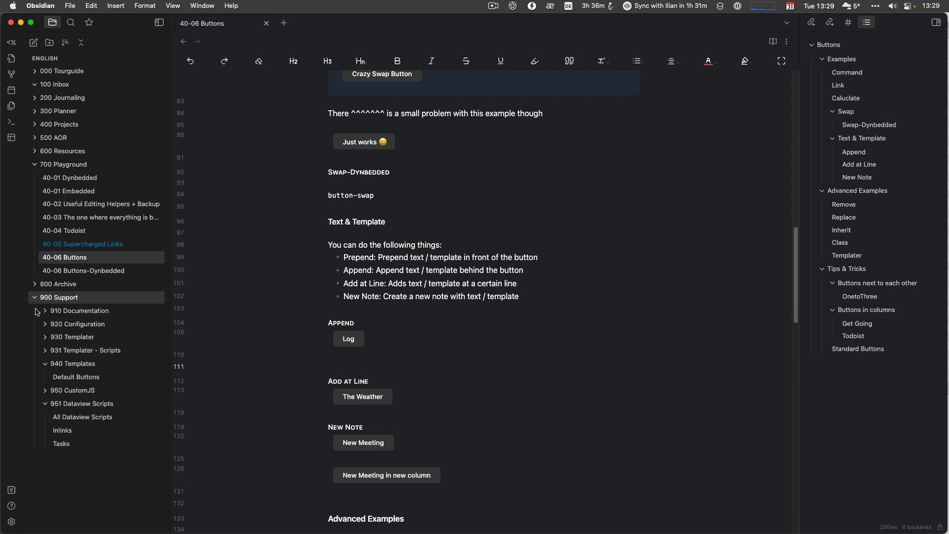
{"action": "left_click", "coordinate": [46, 365]}
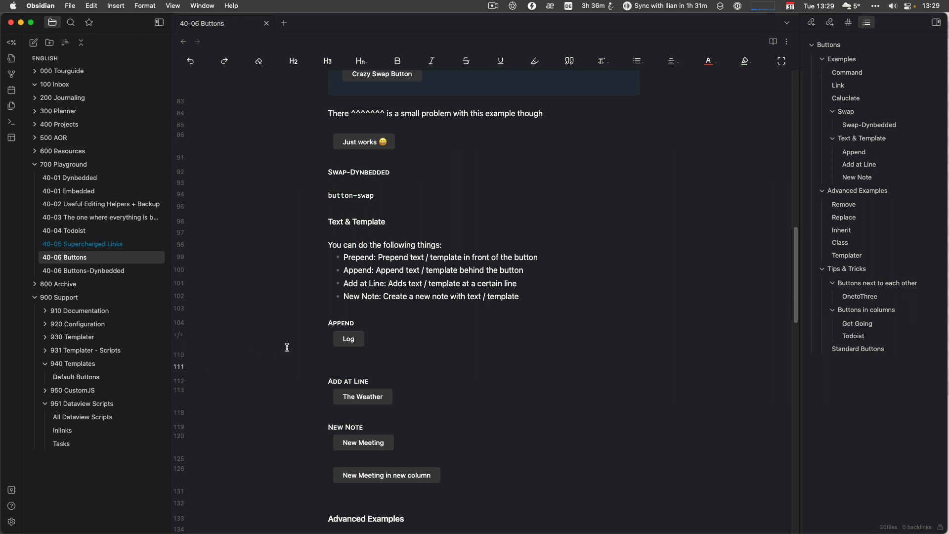
{"action": "left_click", "coordinate": [339, 359]}
{"action": "key", "text": "Down"}
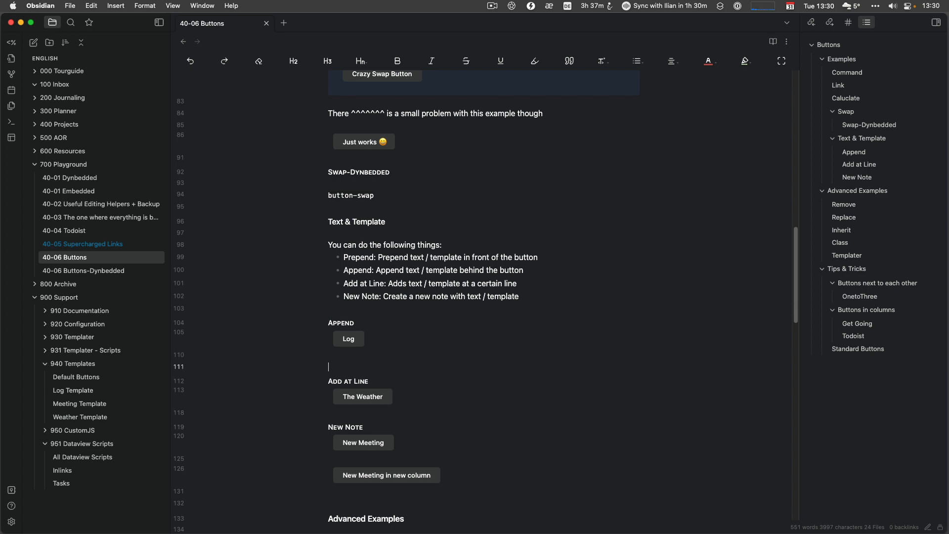
{"action": "key", "text": "Return"}
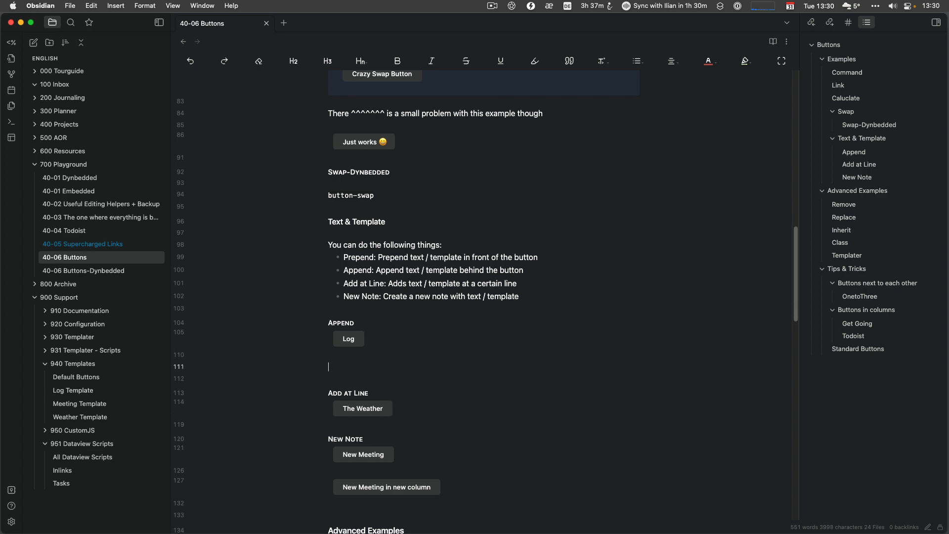
Start a new button with Button Maker, naming it Log2 and choosing the Template button type
{"action": "key", "text": "cmd+p"}
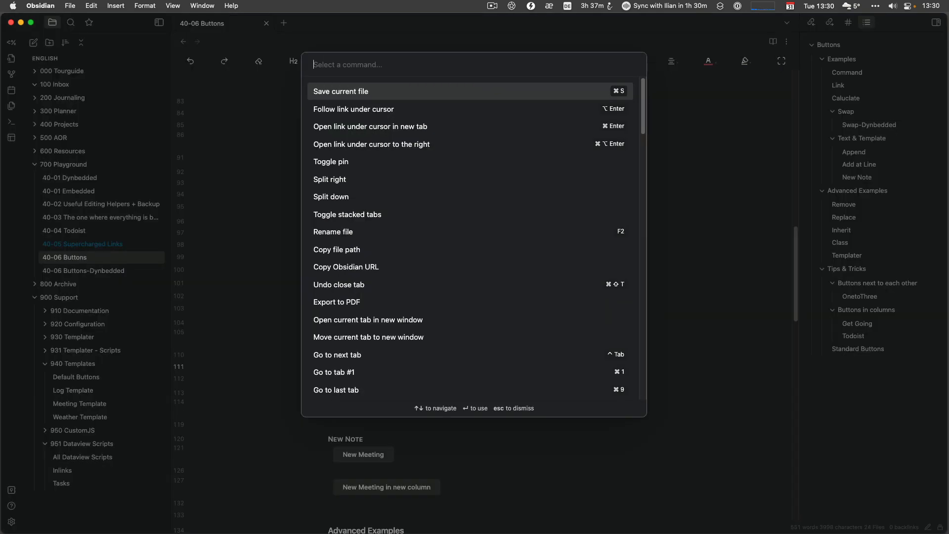
{"action": "type", "text": "bzht"}
{"action": "key", "text": "BackSpace"}
{"action": "key", "text": "BackSpace"}
{"action": "key", "text": "BackSpace"}
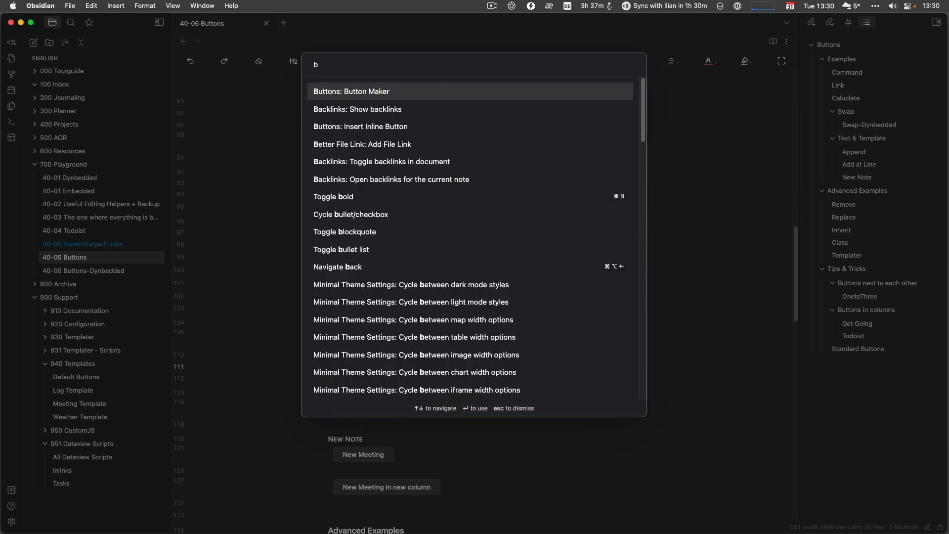
{"action": "key", "text": "Return"}
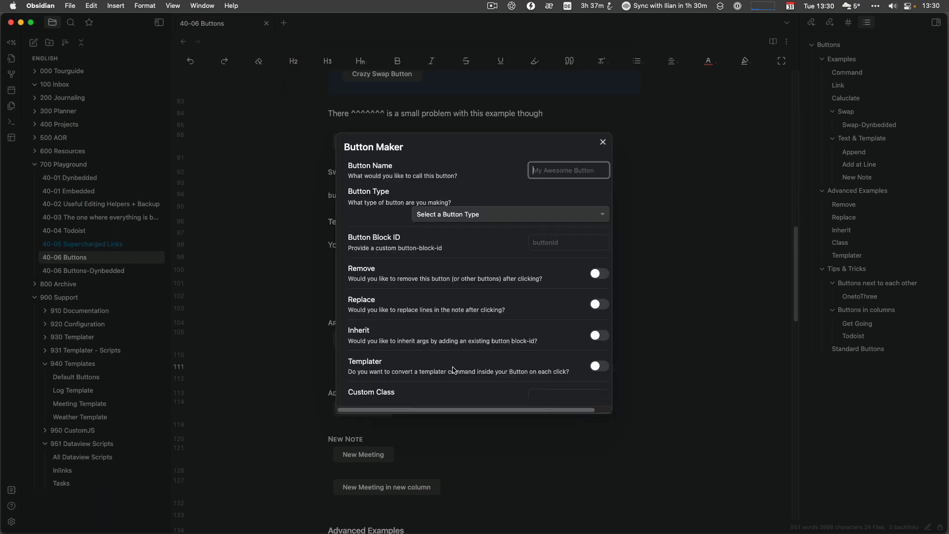
{"action": "type", "text": "Lo2"}
{"action": "type", "text": "g2"}
{"action": "left_click", "coordinate": [502, 214]}
{"action": "left_click", "coordinate": [482, 248]}
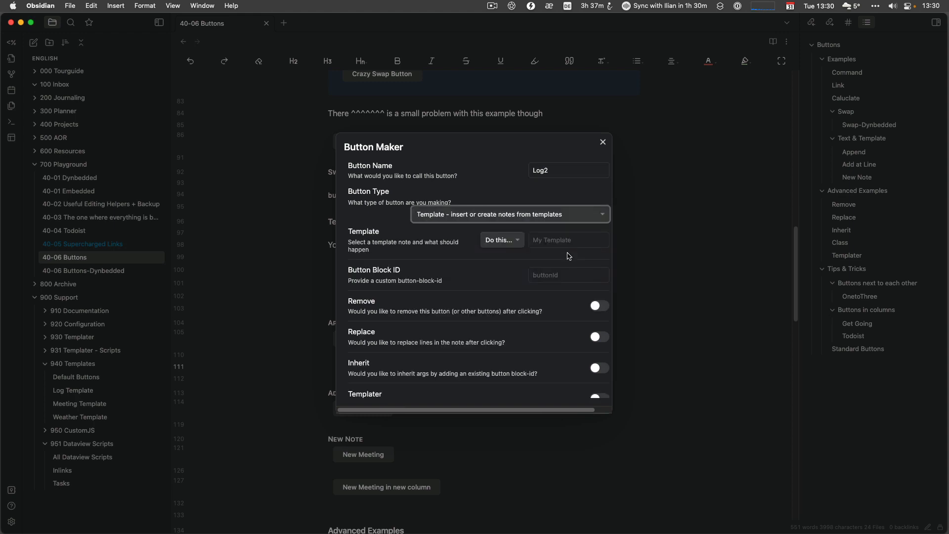
Make the Log2 button append the Log Template and insert it below the Log button
{"action": "left_click", "coordinate": [514, 241]}
{"action": "left_click", "coordinate": [499, 261]}
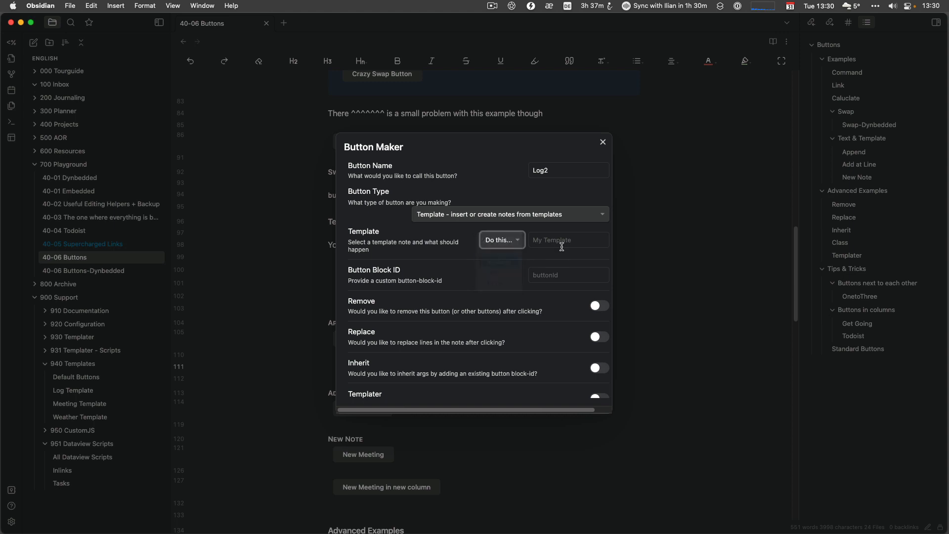
{"action": "left_click", "coordinate": [562, 243]}
{"action": "left_click", "coordinate": [571, 277]}
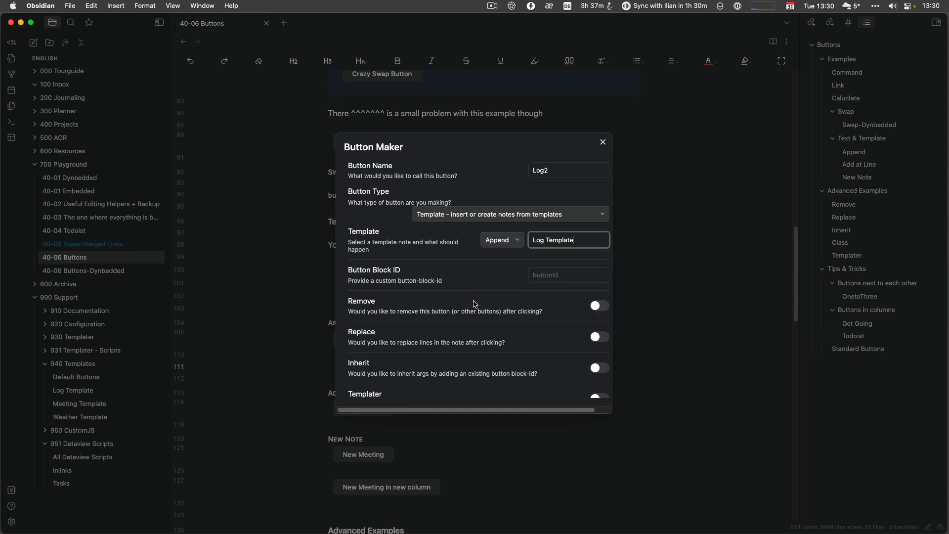
{"action": "scroll", "coordinate": [520, 307], "scroll_direction": "down", "scroll_amount": 3}
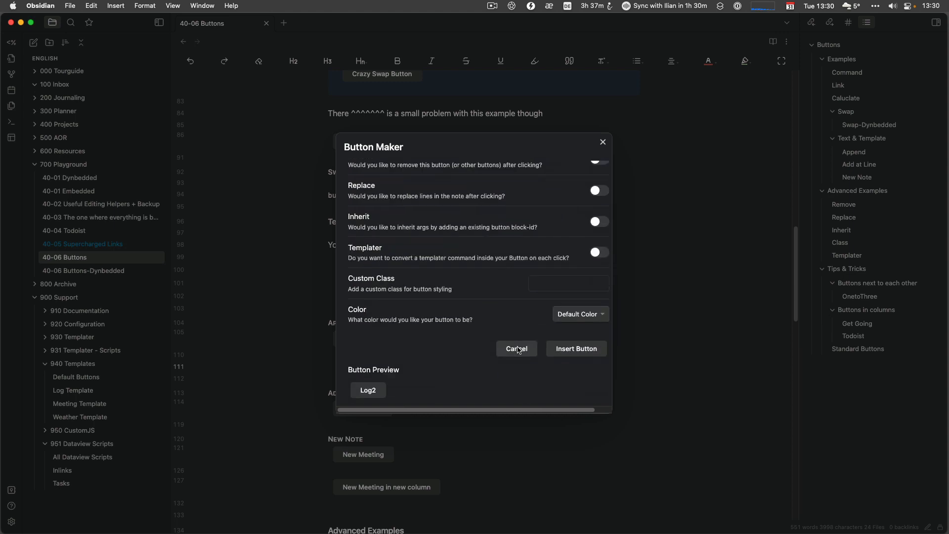
{"action": "left_click", "coordinate": [562, 354]}
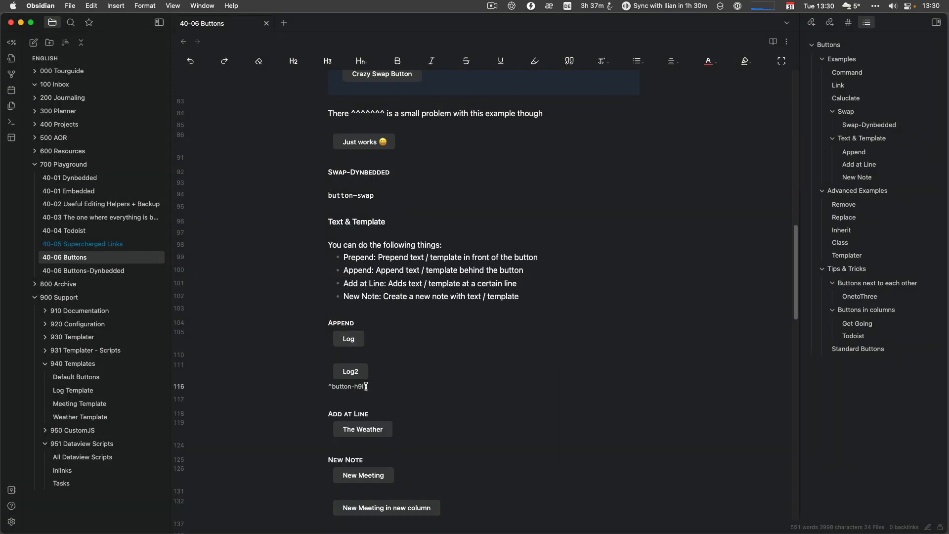
Delete the block ID line below the Log2 button and run Log2 to append its template
{"action": "left_click_drag", "start_coordinate": [367, 386], "coordinate": [328, 387]}
{"action": "key", "text": "BackSpace"}
{"action": "key", "text": "Up"}
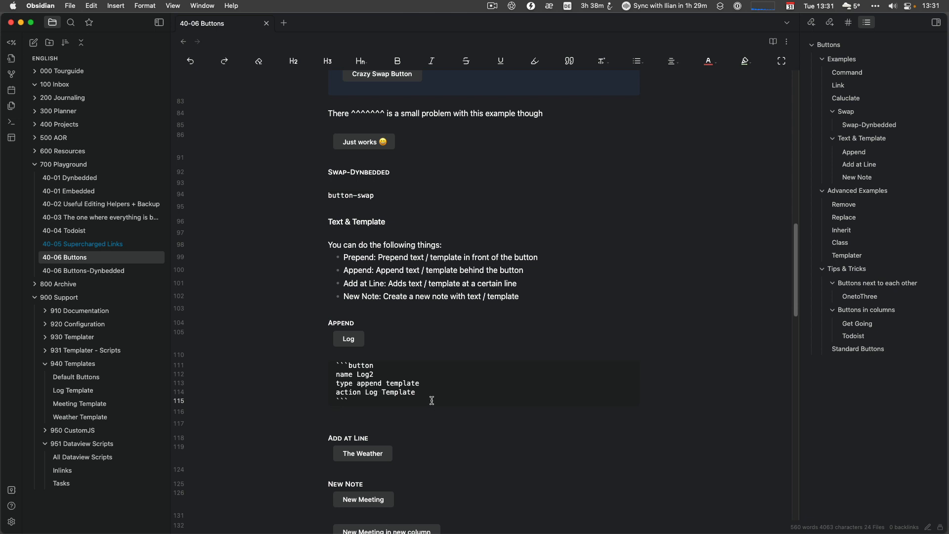
{"action": "left_click", "coordinate": [357, 410]}
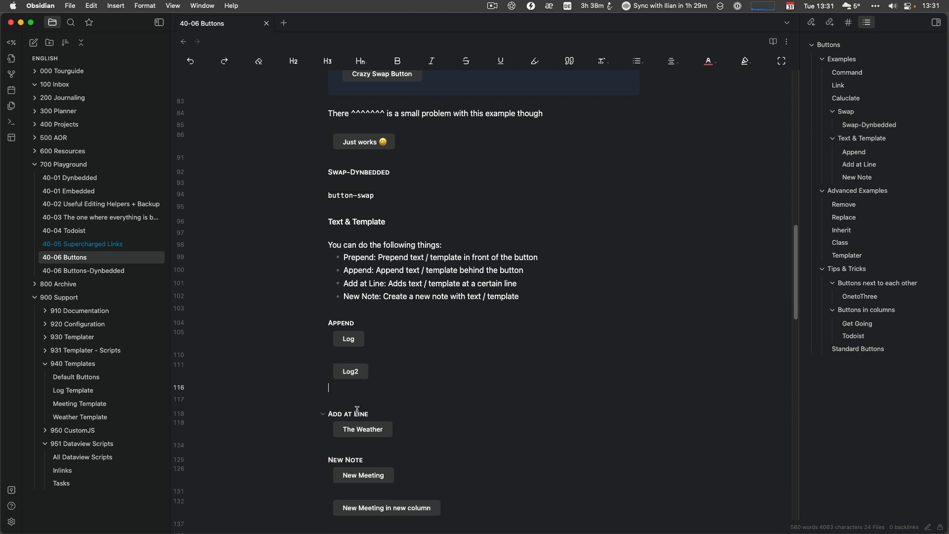
{"action": "left_click", "coordinate": [352, 373]}
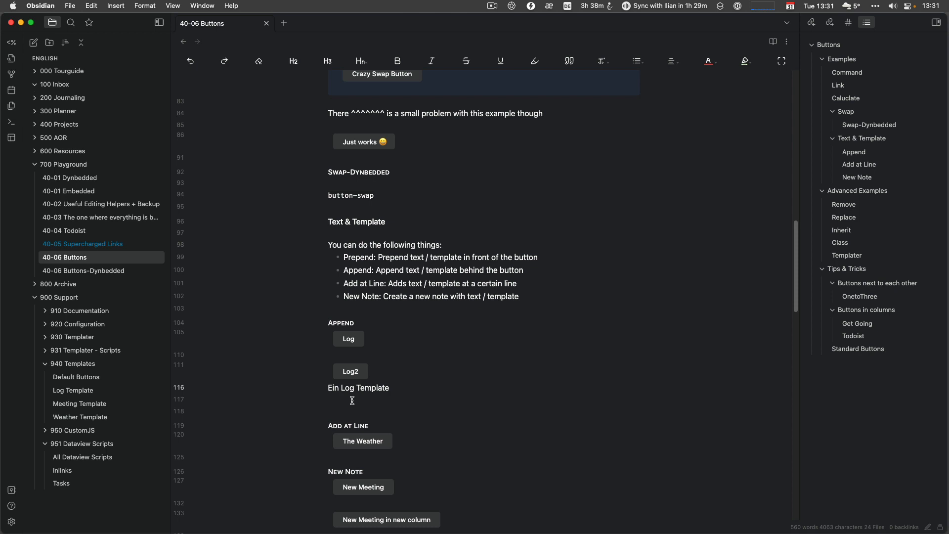
Set The Weather button's target line to 118 and run the button to insert the Weather Template
{"action": "scroll", "coordinate": [352, 400], "scroll_direction": "down", "scroll_amount": 3}
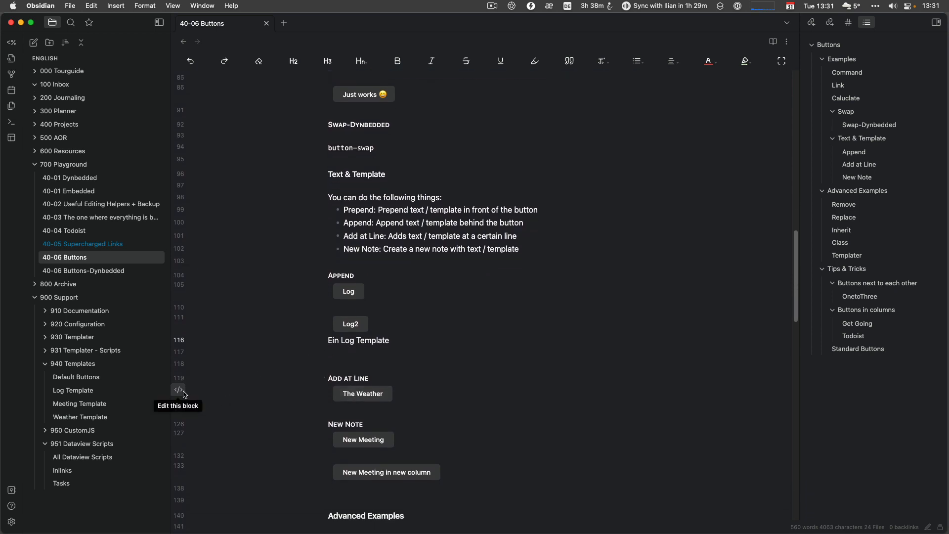
{"action": "left_click", "coordinate": [184, 393]}
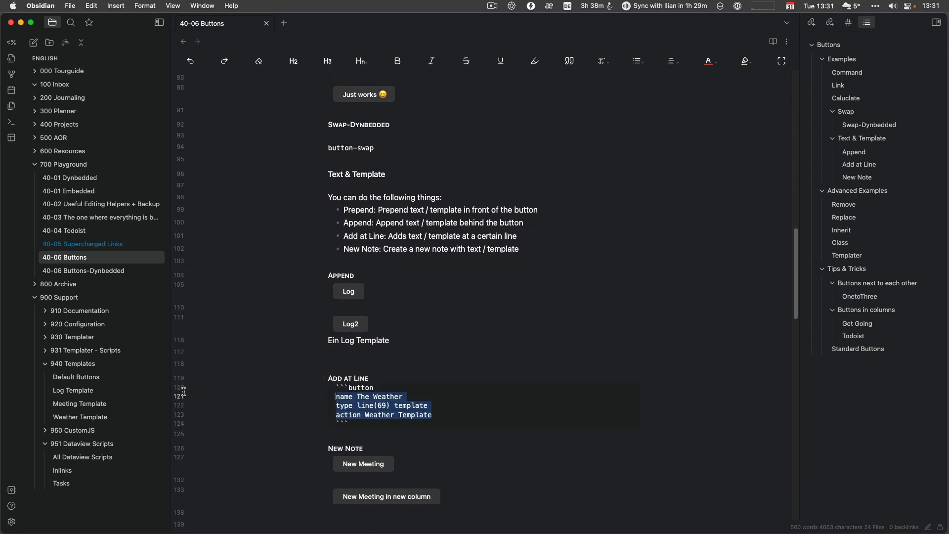
{"action": "double_click", "coordinate": [378, 406]}
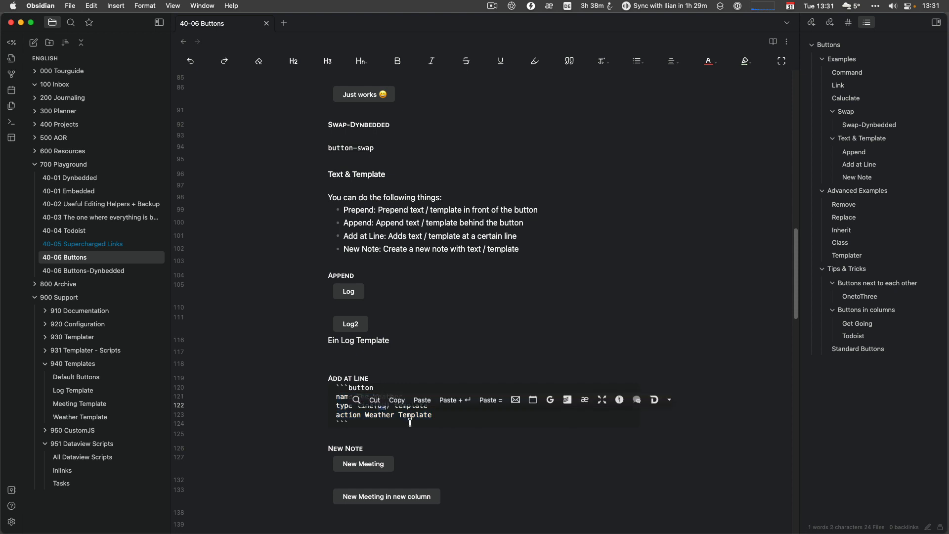
{"action": "type", "text": "118"}
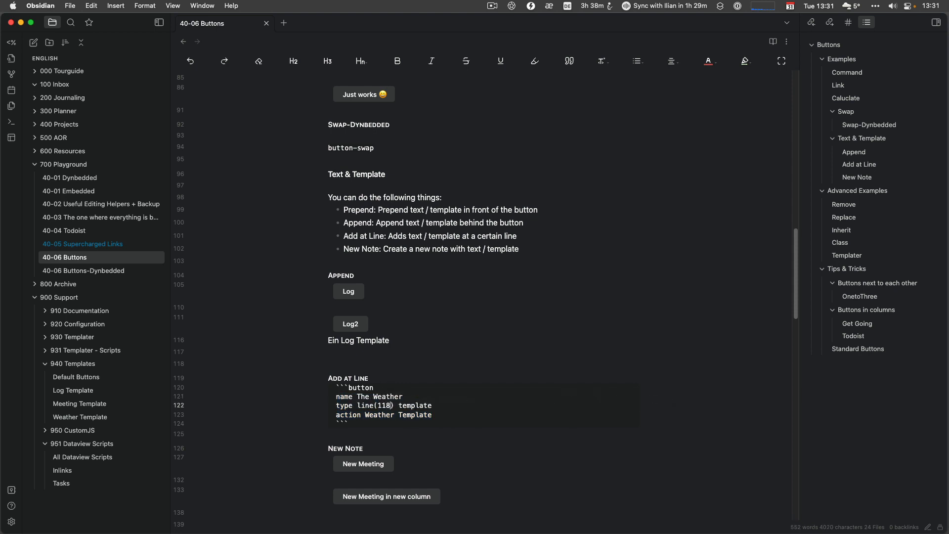
{"action": "left_click", "coordinate": [263, 432]}
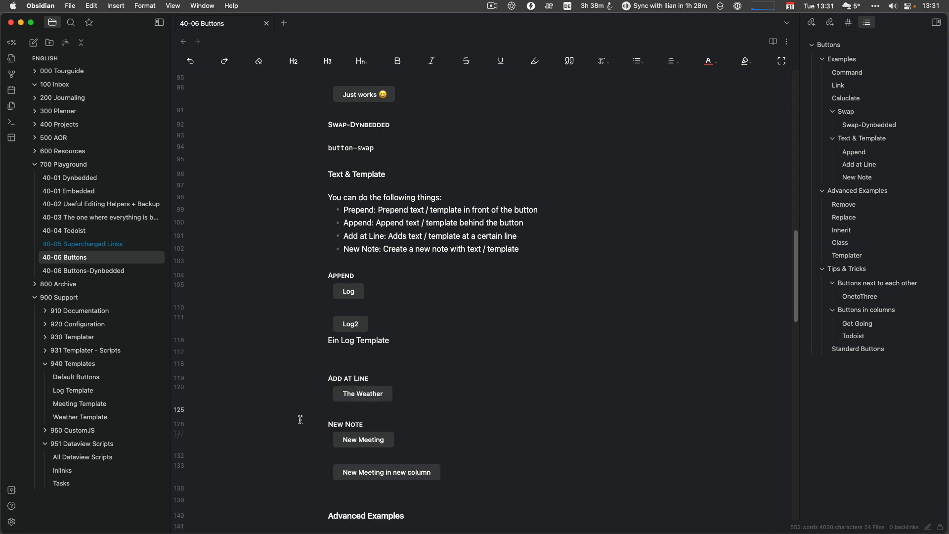
{"action": "left_click", "coordinate": [352, 394]}
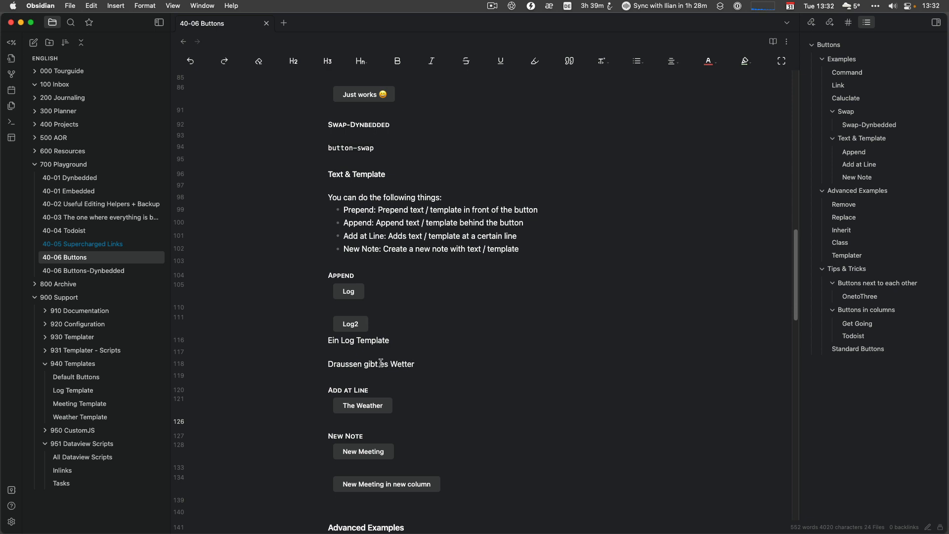
Replace the German weather sentence on line 118 with "There is weather outside"
{"action": "left_click_drag", "start_coordinate": [327, 364], "coordinate": [386, 366]}
{"action": "type", "text": "Thjere"}
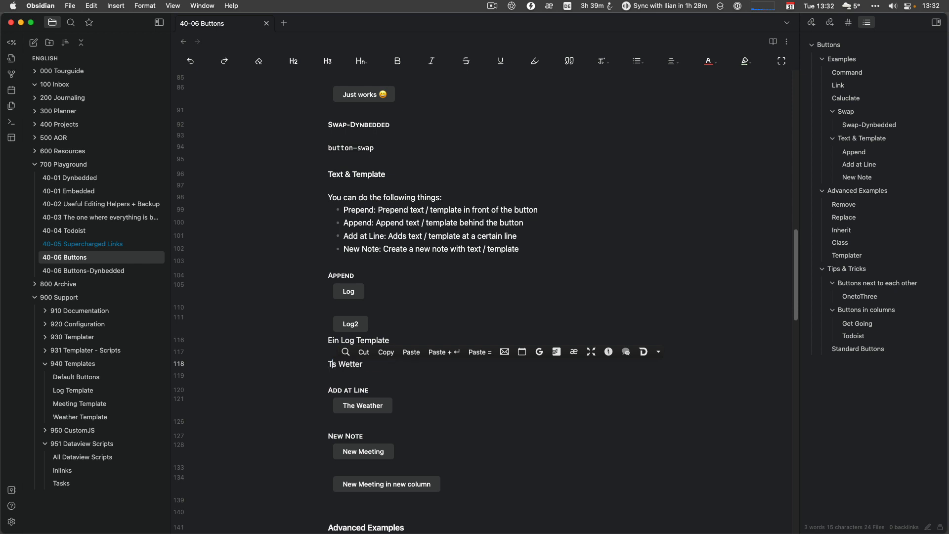
{"action": "key", "text": "BackSpace"}
{"action": "key", "text": "BackSpace"}
{"action": "key", "text": "BackSpace"}
{"action": "key", "text": "BackSpace"}
{"action": "key", "text": "BackSpace"}
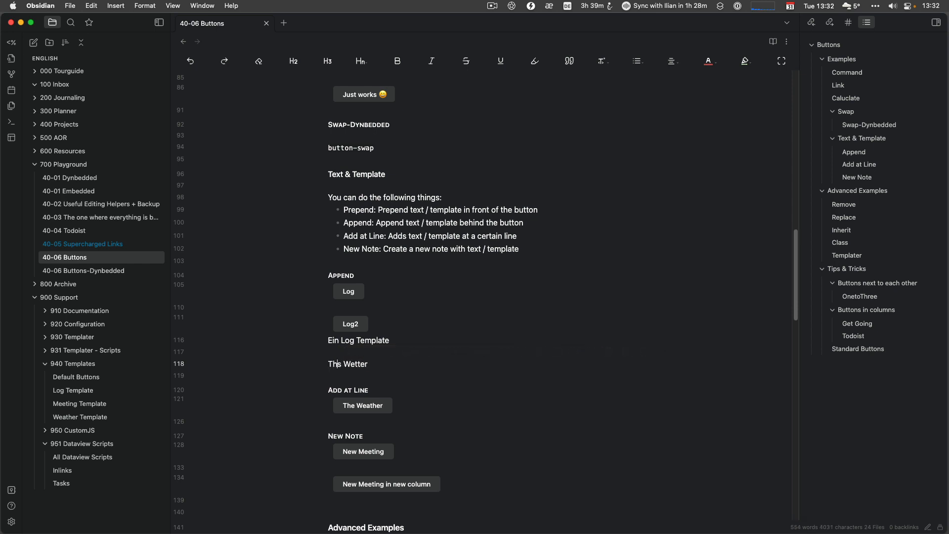
{"action": "type", "text": "he"}
{"action": "key", "text": "BackSpace"}
{"action": "key", "text": "BackSpace"}
{"action": "type", "text": "ere is ww"}
{"action": "key", "text": "BackSpace"}
{"action": "type", "text": "eather outsid"}
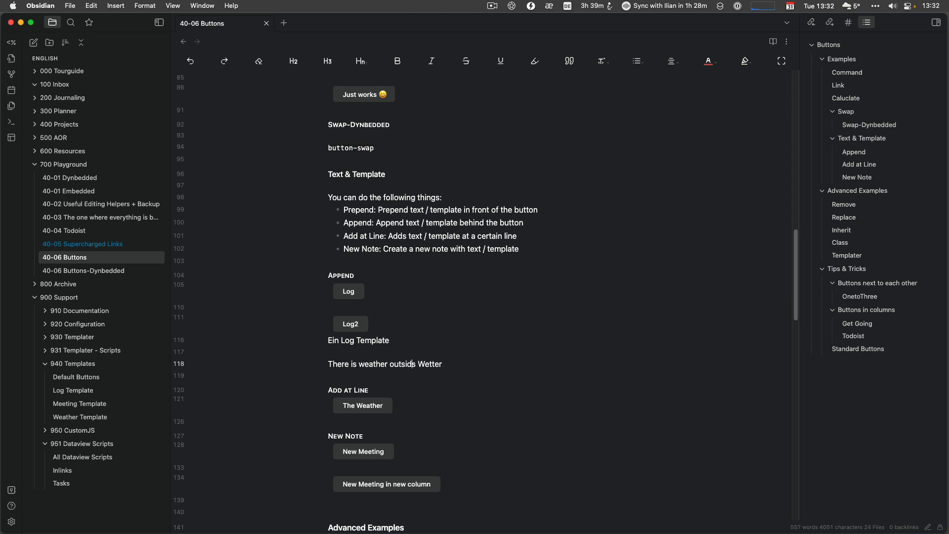
{"action": "type", "text": "e"}
{"action": "key", "text": "shift+Right"}
{"action": "key", "text": "shift+Right"}
{"action": "key", "text": "shift+Right"}
{"action": "key", "text": "shift+Right"}
{"action": "key", "text": "shift+Right"}
{"action": "key", "text": "shift+Right"}
{"action": "key", "text": "shift+Right"}
{"action": "key", "text": "shift+Right"}
{"action": "key", "text": "BackSpace"}
Check the New Meeting button's code and run it to create the Meeting note, returning to the 40-06 Buttons note
{"action": "scroll", "coordinate": [292, 450], "scroll_direction": "down", "scroll_amount": 5}
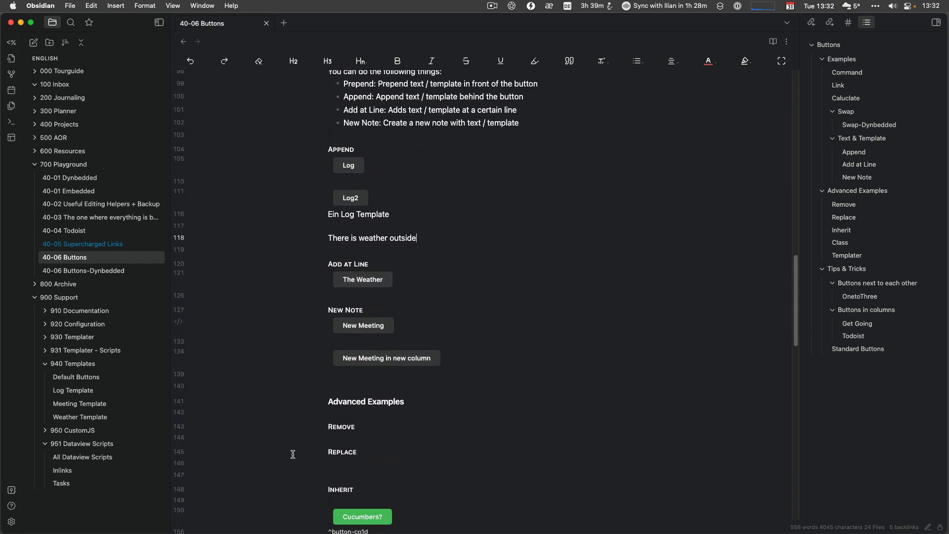
{"action": "left_click", "coordinate": [377, 311]}
{"action": "key", "text": "Down"}
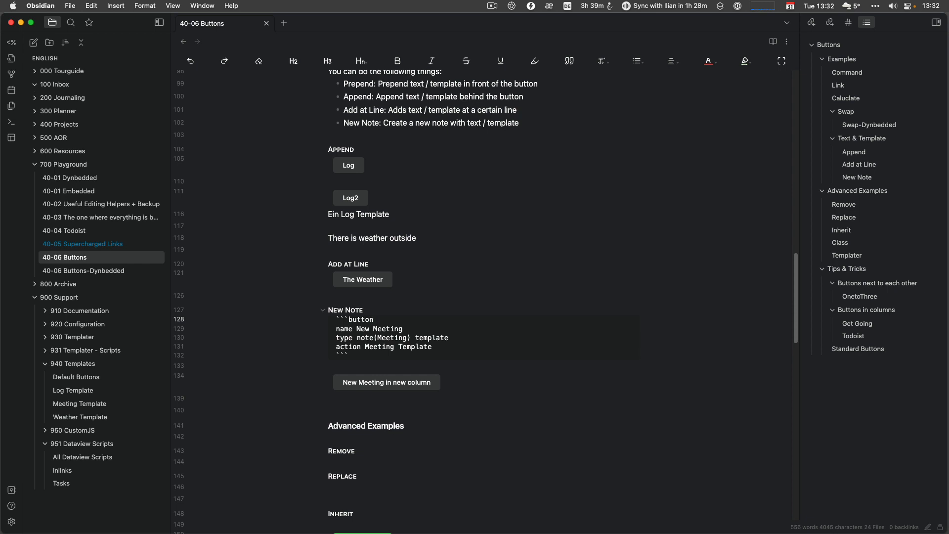
{"action": "key", "text": "Down"}
{"action": "left_click", "coordinate": [271, 420]}
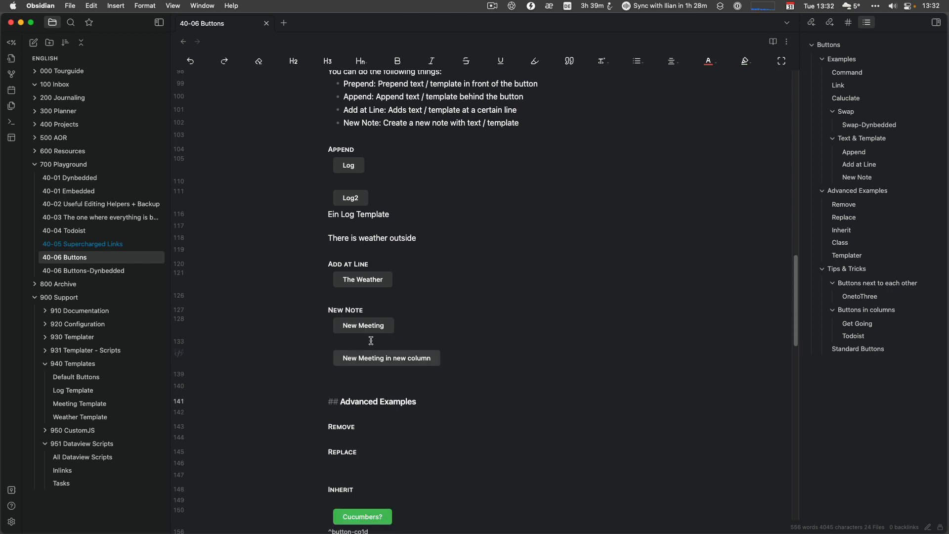
{"action": "left_click", "coordinate": [362, 327]}
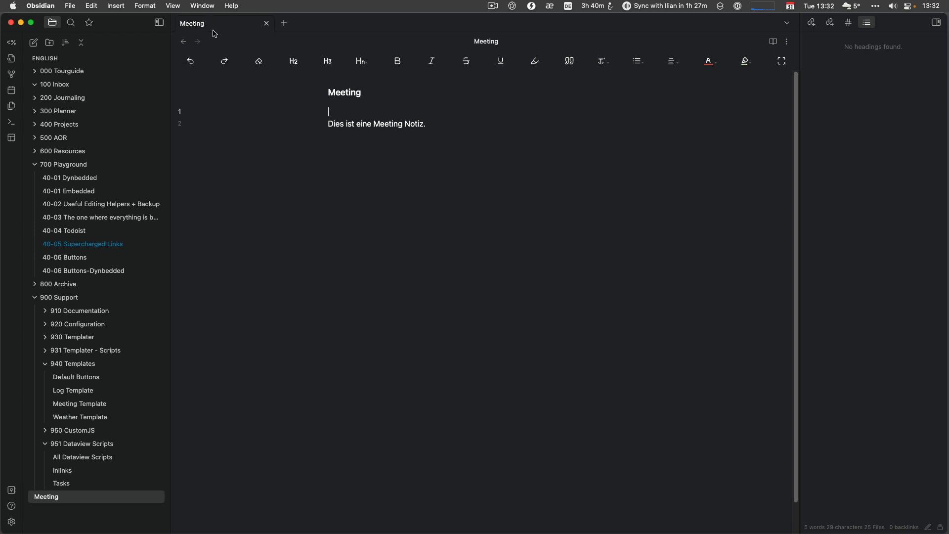
{"action": "left_click", "coordinate": [184, 42]}
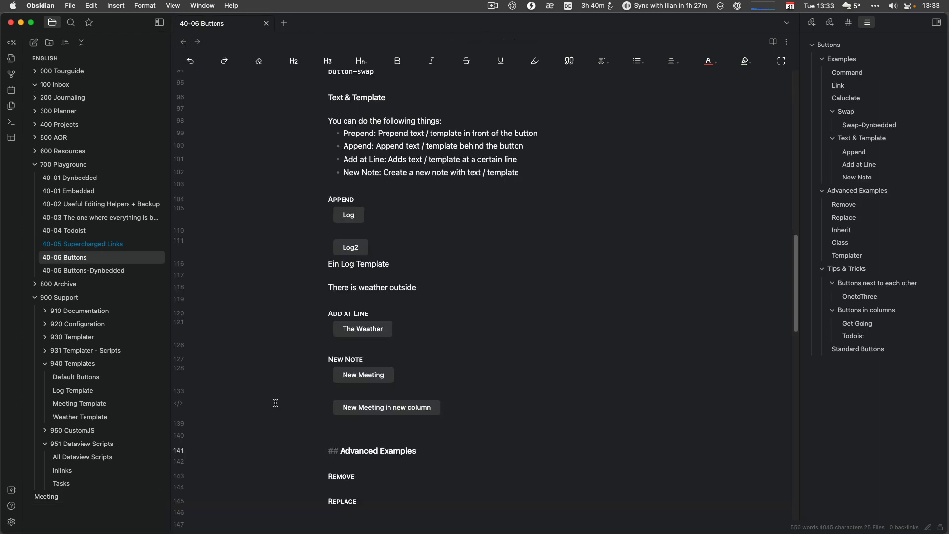
Check the code of New Meeting in new column and run it to create Meeting-Split, closing the split note
{"action": "left_click", "coordinate": [178, 404]}
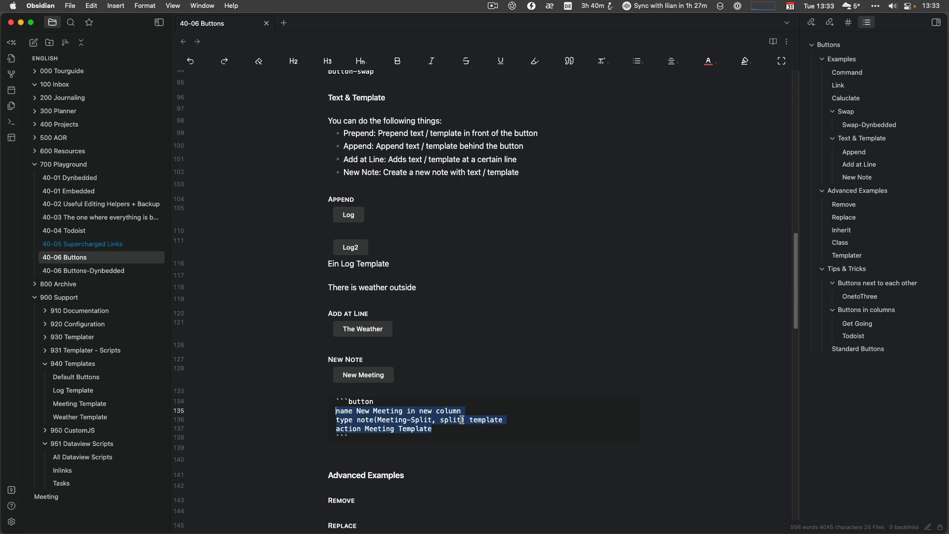
{"action": "left_click", "coordinate": [252, 391]}
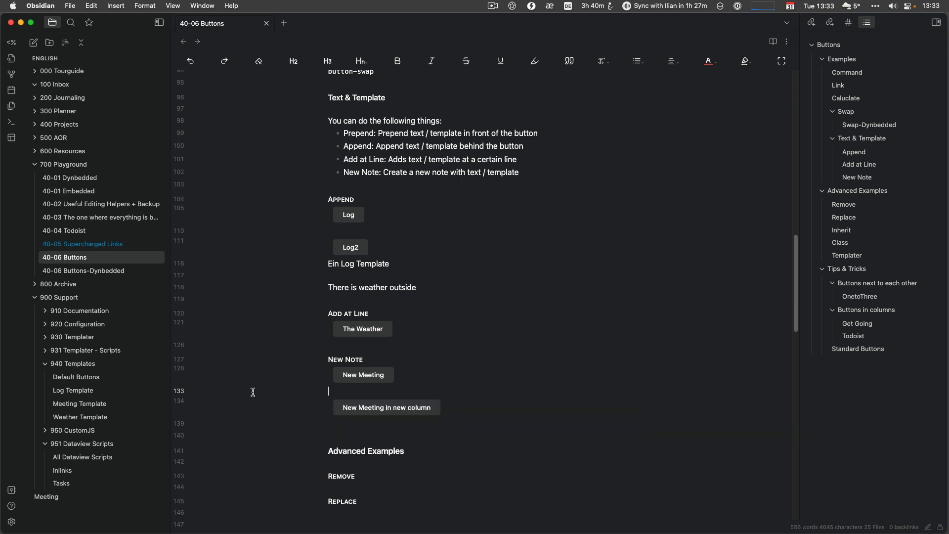
{"action": "left_click", "coordinate": [383, 411]}
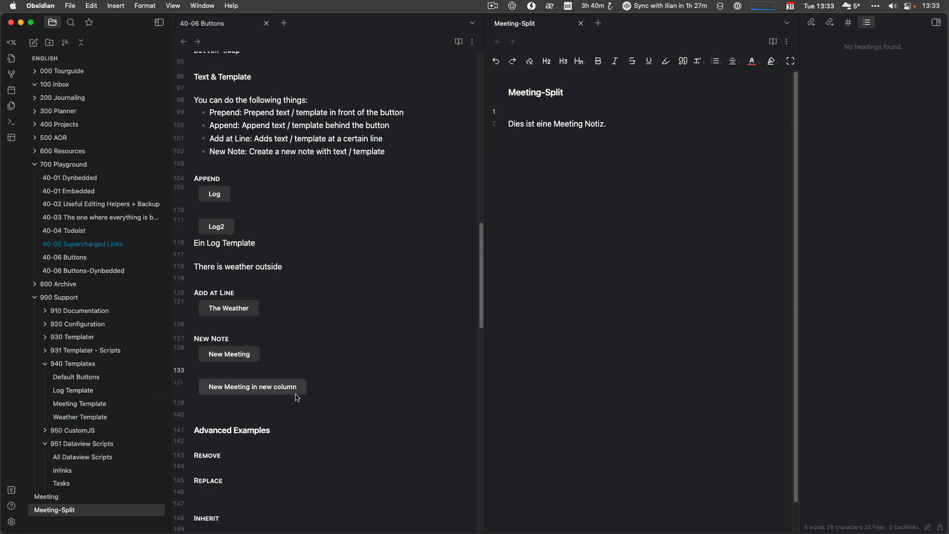
{"action": "scroll", "coordinate": [295, 394], "scroll_direction": "down", "scroll_amount": 1}
{"action": "scroll", "coordinate": [295, 394], "scroll_direction": "down", "scroll_amount": 5}
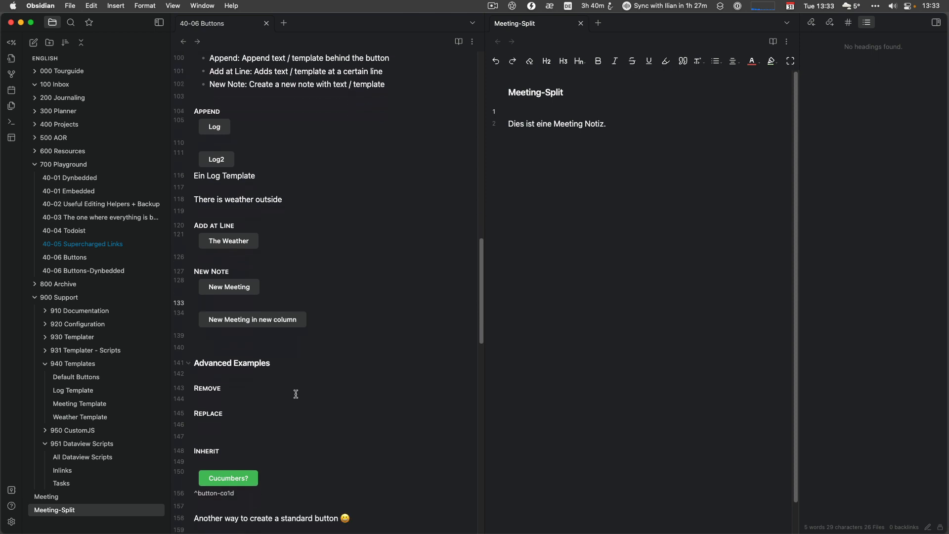
{"action": "scroll", "coordinate": [295, 394], "scroll_direction": "up", "scroll_amount": 2}
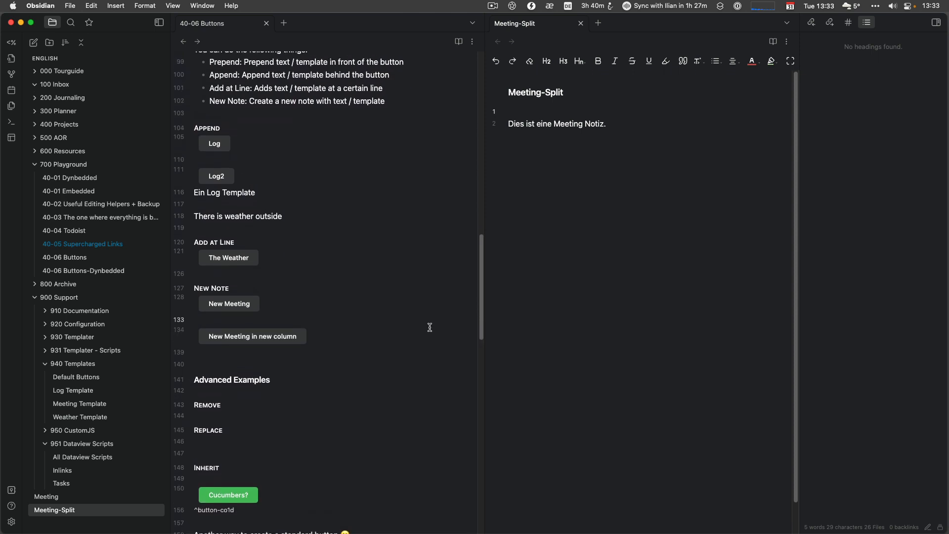
{"action": "left_click", "coordinate": [580, 23]}
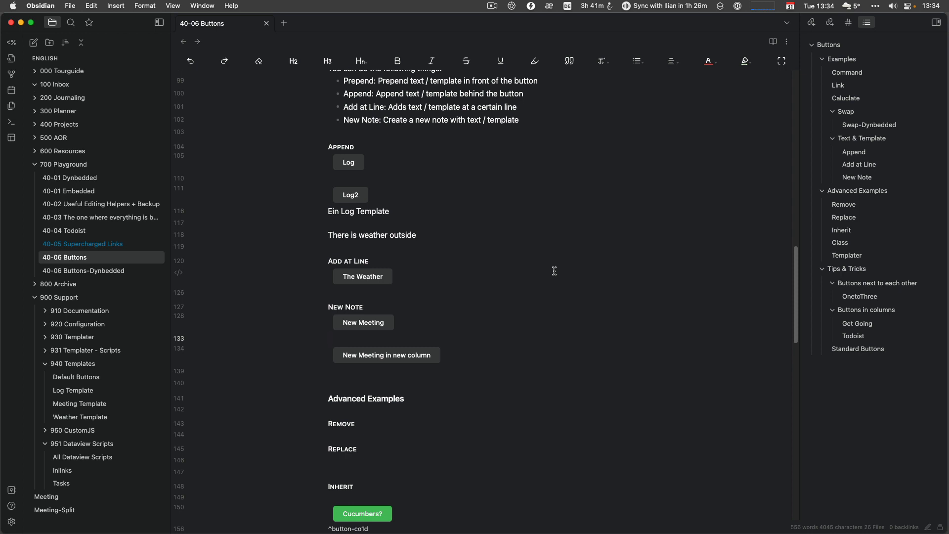
Add two empty lines between the Remove and Replace headings and place the cursor on the middle blank line
{"action": "scroll", "coordinate": [554, 271], "scroll_direction": "down", "scroll_amount": 5}
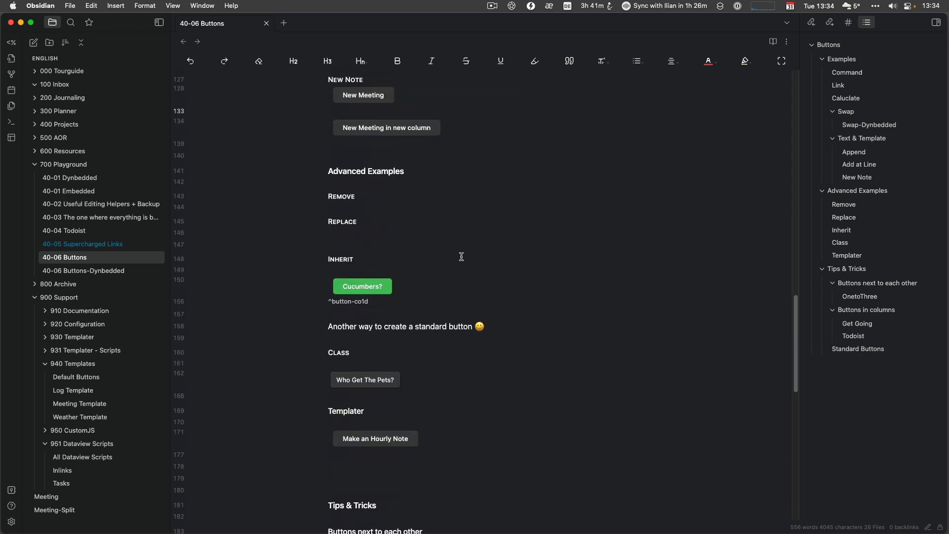
{"action": "left_click", "coordinate": [363, 209]}
{"action": "key", "text": "Return"}
{"action": "key", "text": "Return"}
{"action": "key", "text": "Up"}
{"action": "key", "text": "Up"}
{"action": "key", "text": "Down"}
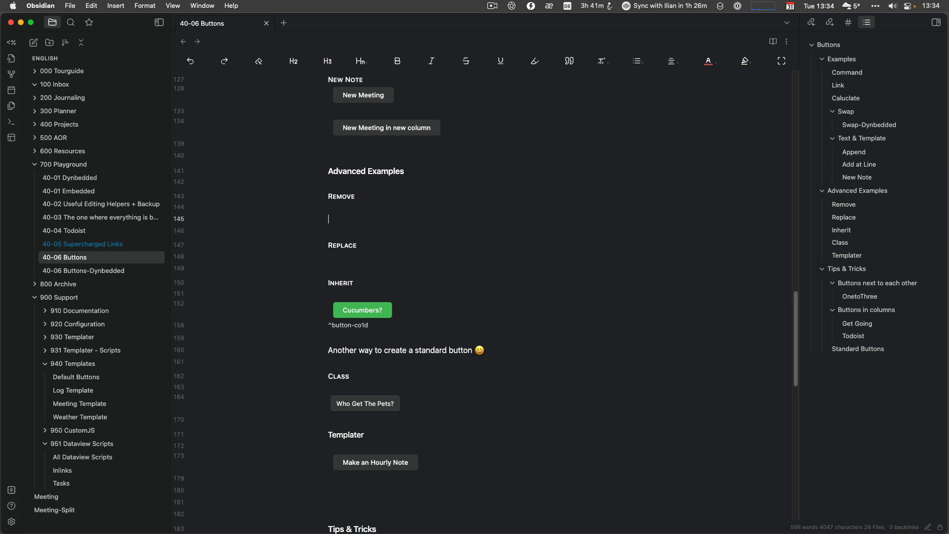
Start a new button with Button Maker named Vanish, of type Command, running Graph view: Open graph view
{"action": "key", "text": "super+p"}
{"action": "type", "text": "bu"}
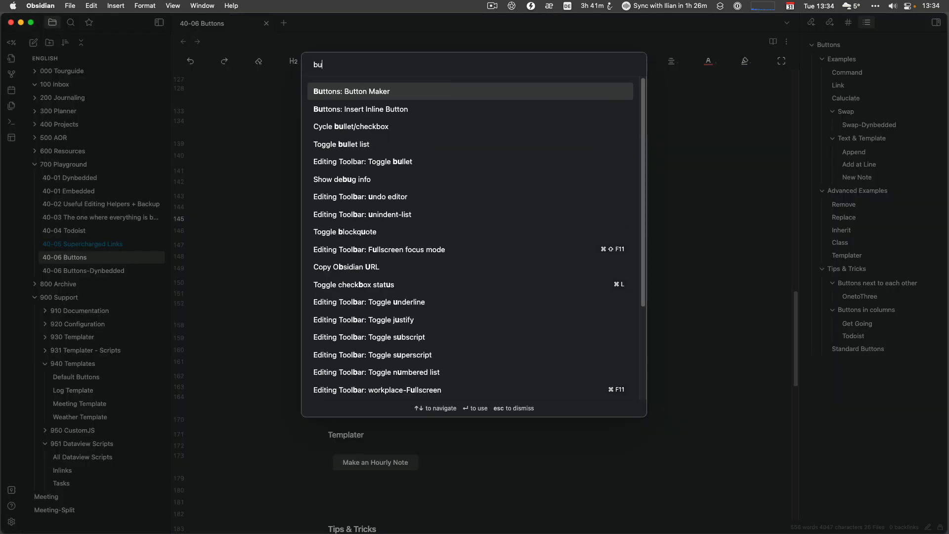
{"action": "key", "text": "Return"}
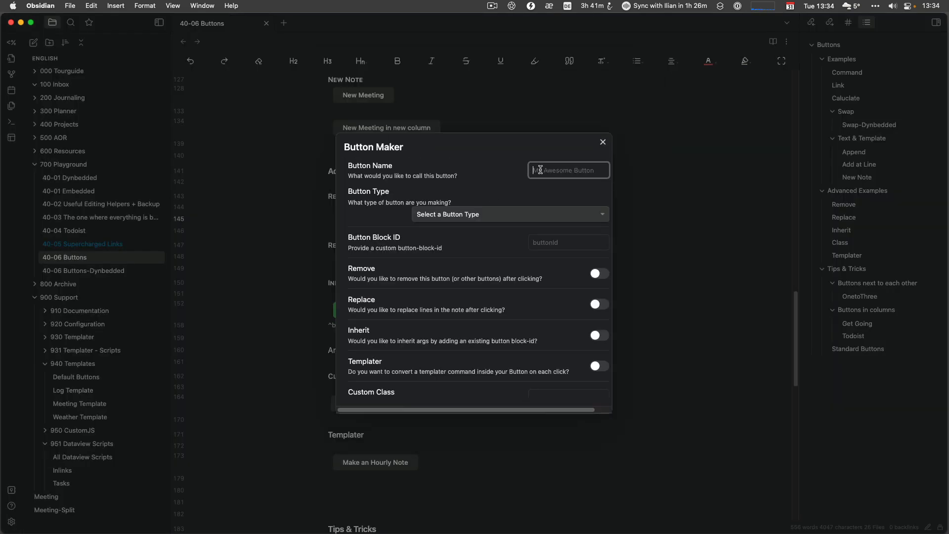
{"action": "type", "text": "Vanish"}
{"action": "left_click", "coordinate": [481, 217]}
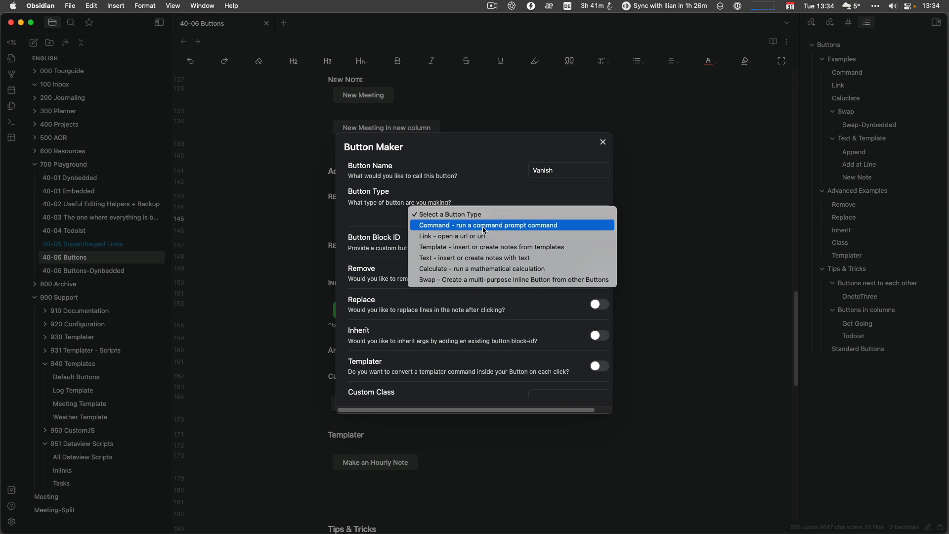
{"action": "left_click", "coordinate": [487, 225]}
{"action": "left_click", "coordinate": [552, 238]}
{"action": "type", "text": "gra"}
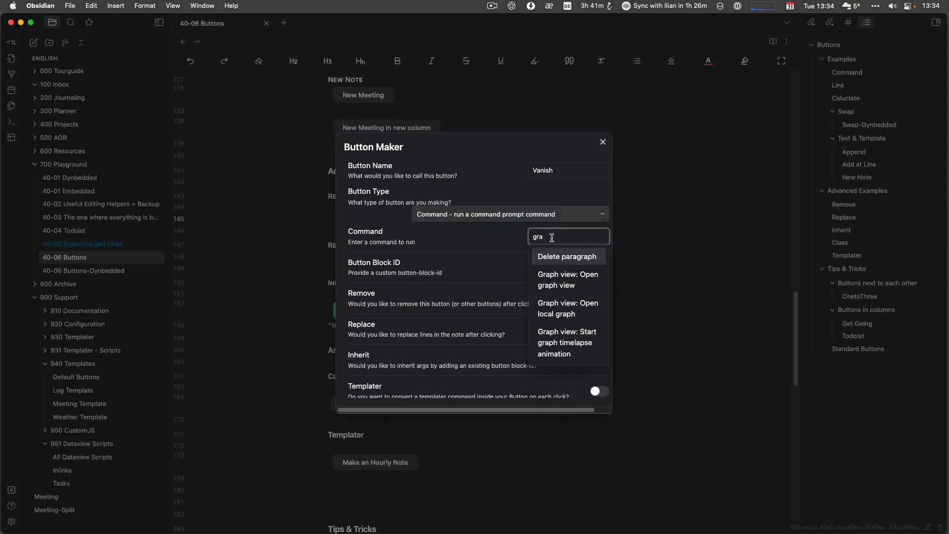
{"action": "key", "text": "Down"}
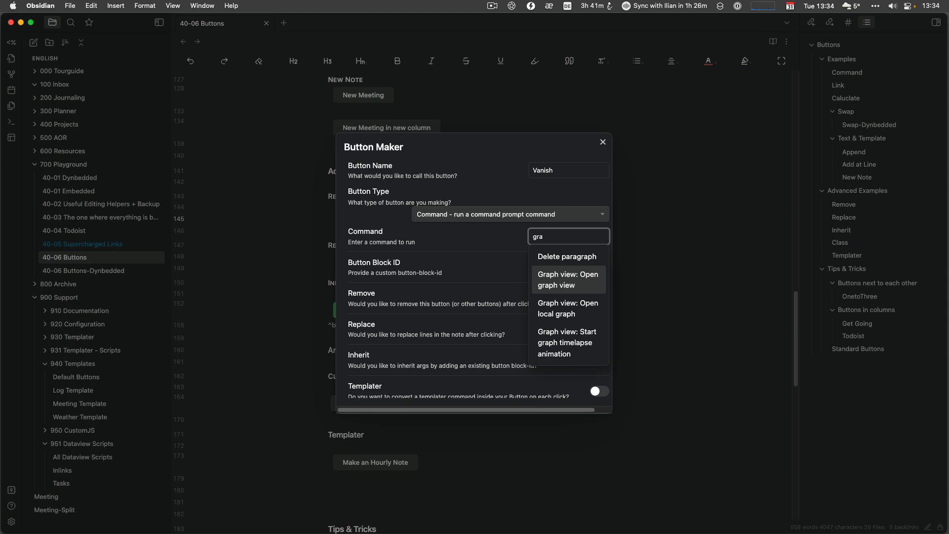
{"action": "key", "text": "Return"}
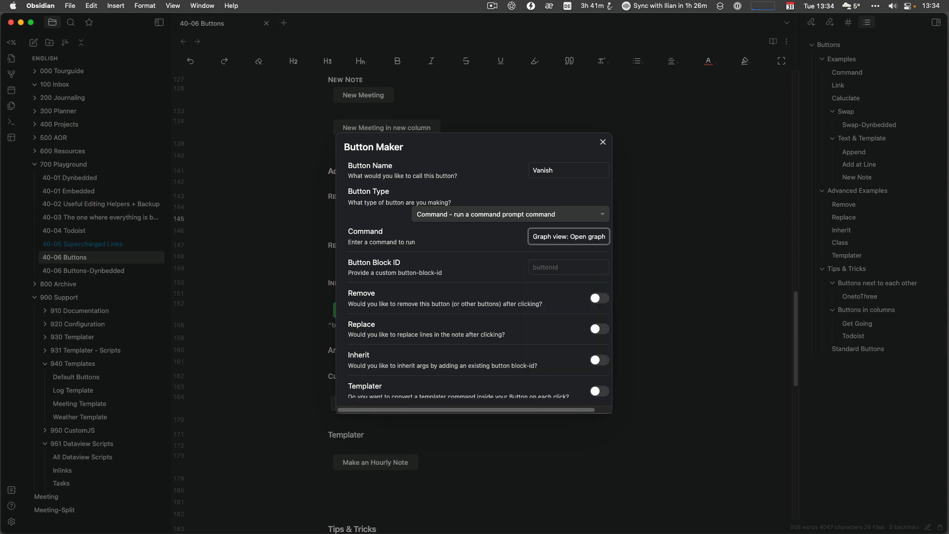
Enable the Remove option with the value true and insert the Vanish button under the Remove heading
{"action": "left_click", "coordinate": [600, 298]}
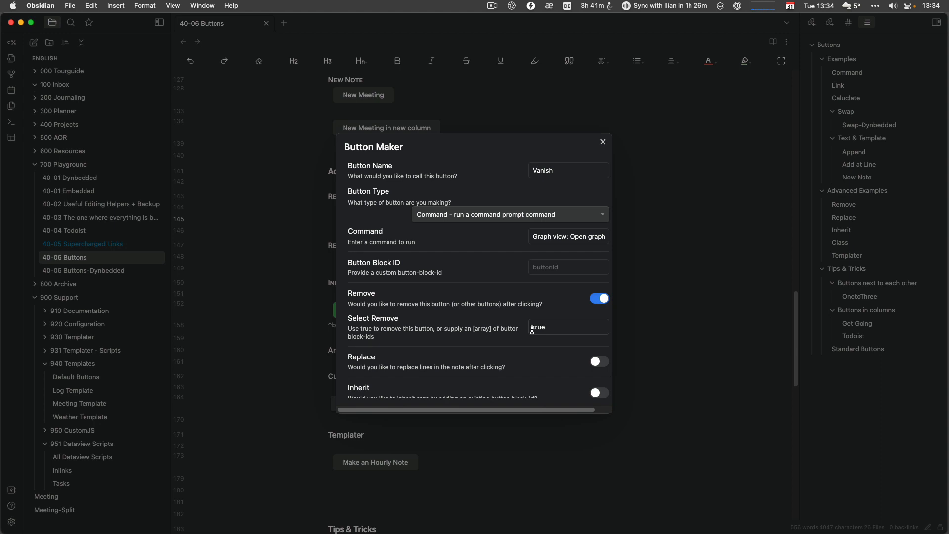
{"action": "scroll", "coordinate": [544, 272], "scroll_direction": "down", "scroll_amount": 5}
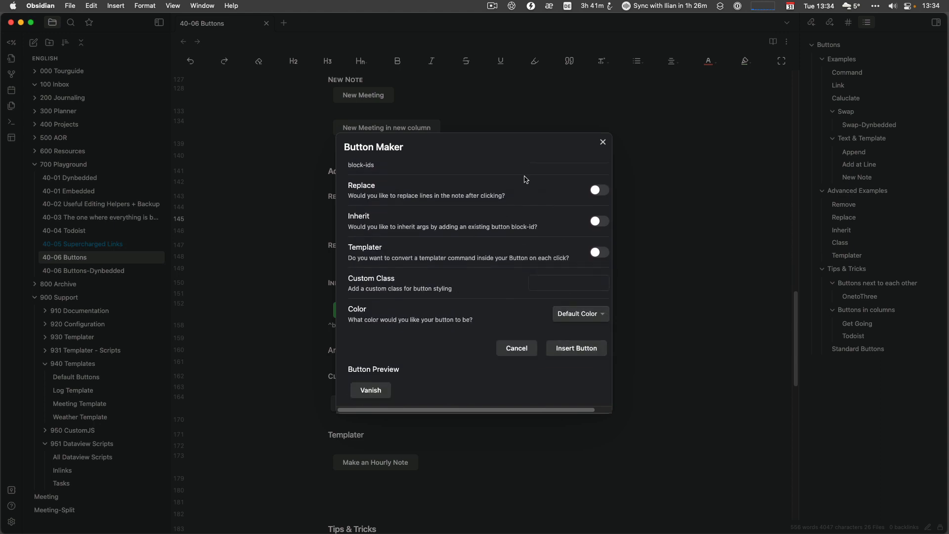
{"action": "scroll", "coordinate": [526, 216], "scroll_direction": "up", "scroll_amount": 3}
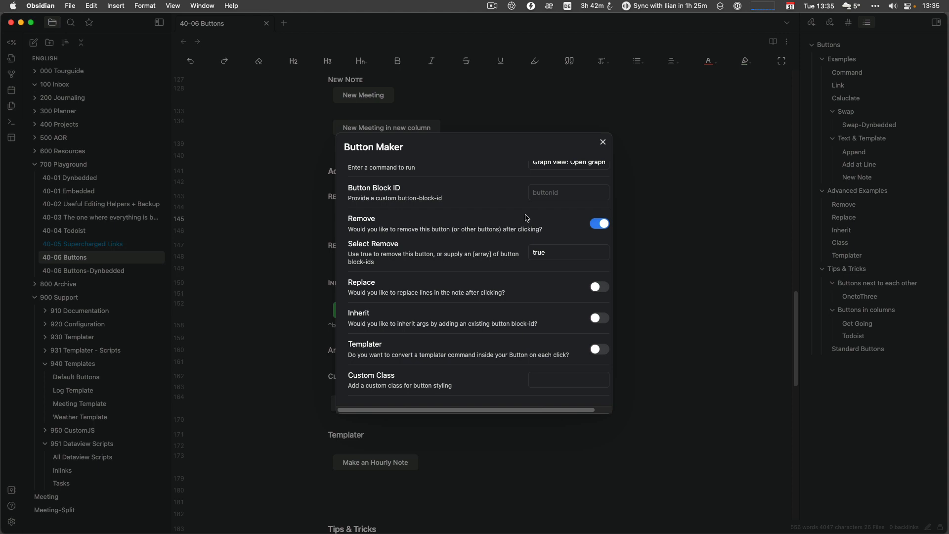
{"action": "scroll", "coordinate": [524, 232], "scroll_direction": "down", "scroll_amount": 5}
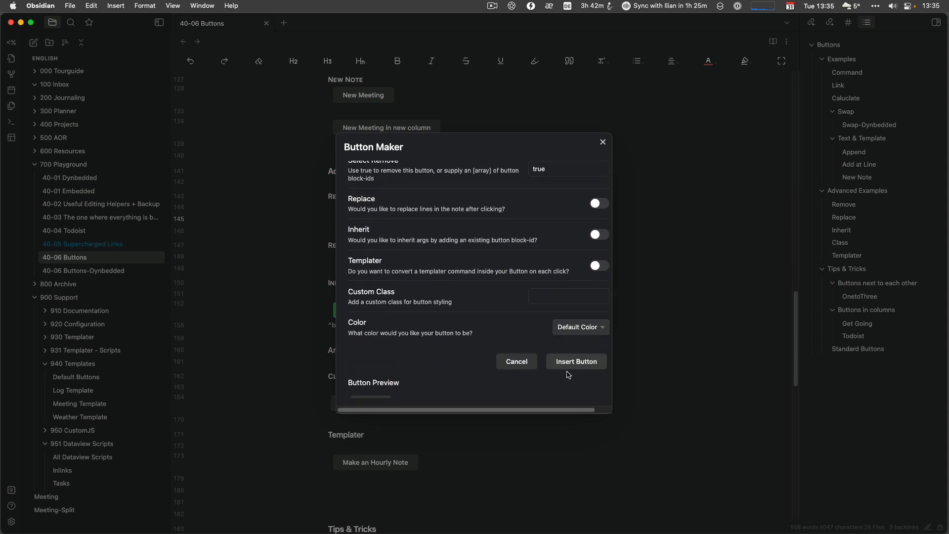
{"action": "left_click", "coordinate": [573, 368]}
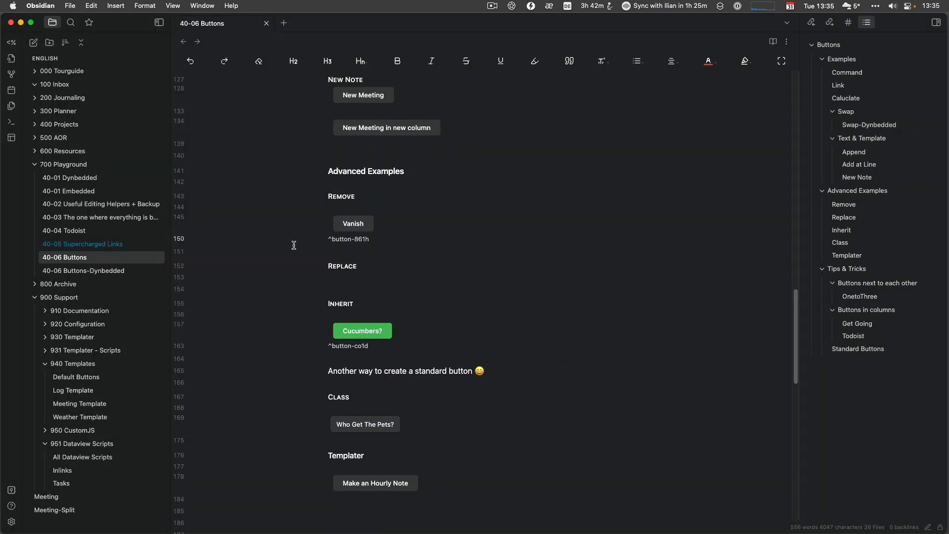
Add the line "remove true" to the Vanish button's code and run the button, returning to the 40-06 Buttons note
{"action": "key", "text": "Up"}
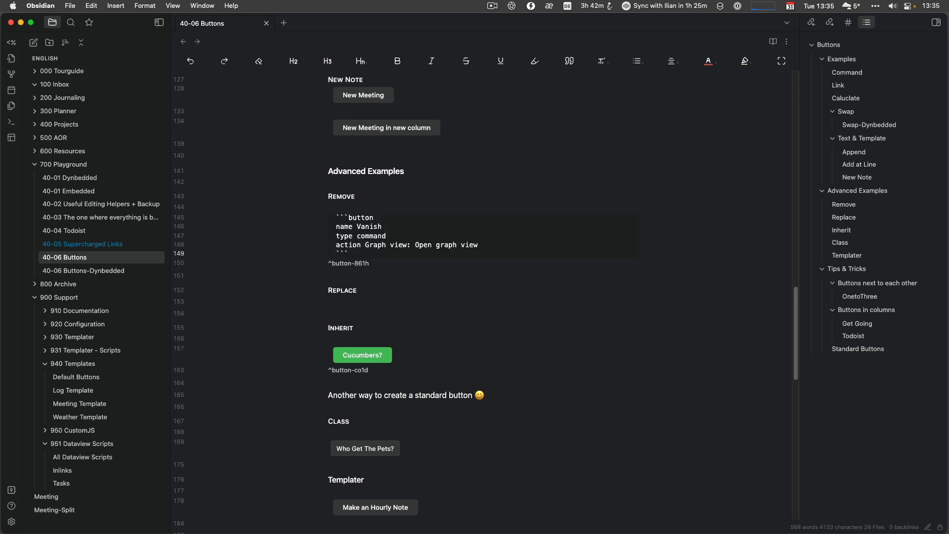
{"action": "left_click", "coordinate": [493, 244]}
{"action": "key", "text": "Return"}
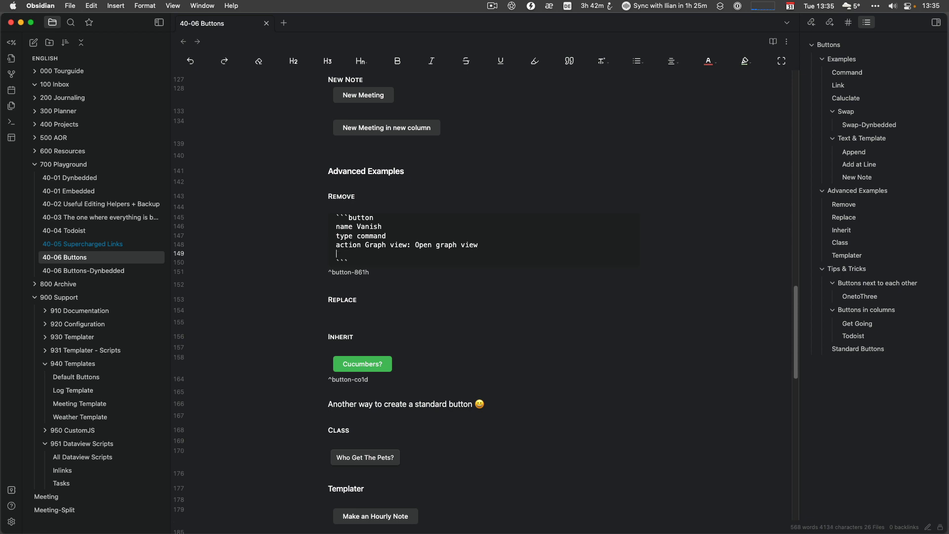
{"action": "type", "text": "remove true"}
{"action": "left_click", "coordinate": [381, 285]}
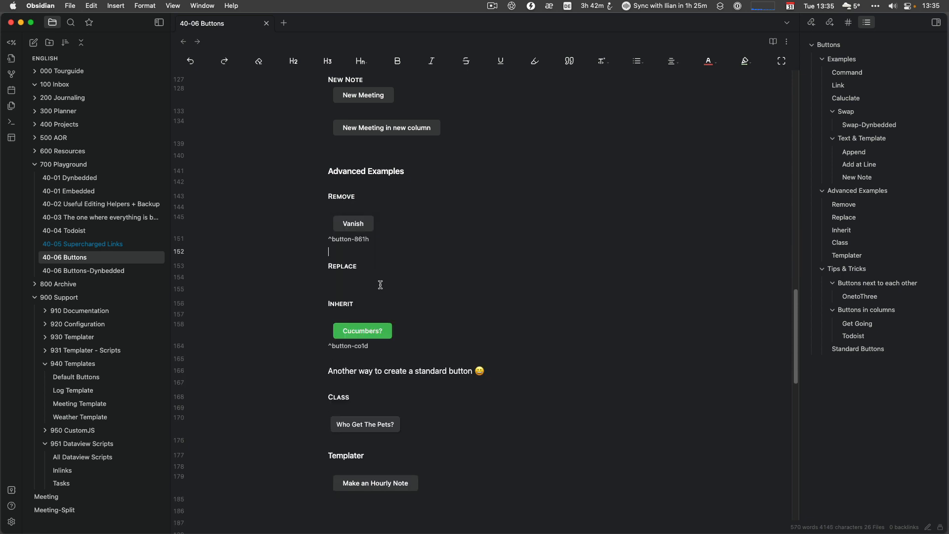
{"action": "left_click", "coordinate": [355, 227]}
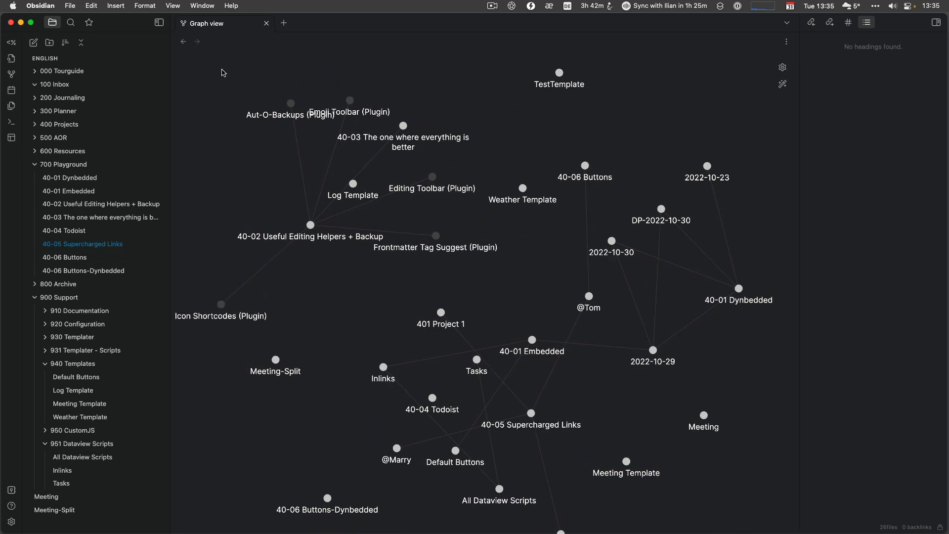
{"action": "left_click", "coordinate": [184, 43]}
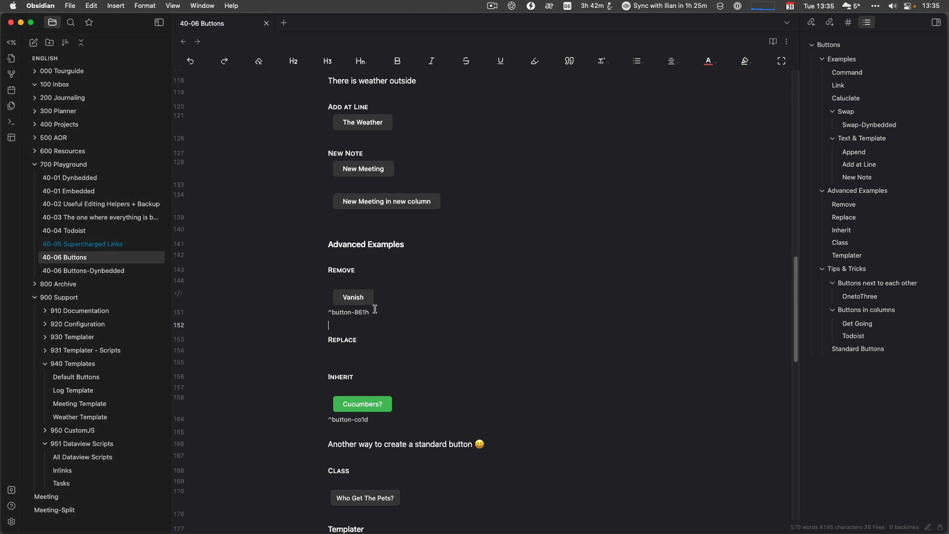
Delete the Vanish button's whole code block and its block ID under the Remove heading
{"action": "key", "text": "Up"}
{"action": "key", "text": "Up"}
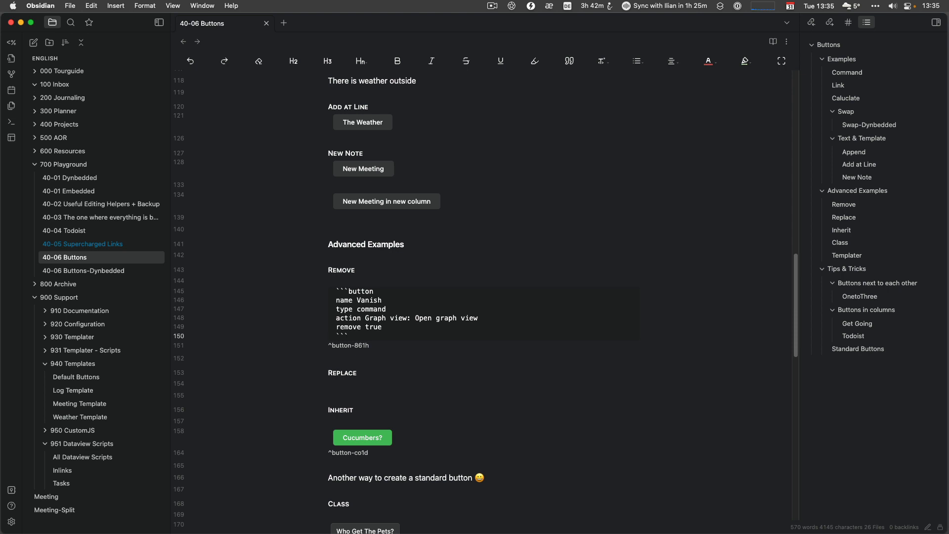
{"action": "key", "text": "Up"}
{"action": "key", "text": "Up"}
{"action": "key", "text": "Up"}
{"action": "key", "text": "Up"}
{"action": "key", "text": "Up"}
{"action": "key", "text": "shift+Down"}
{"action": "key", "text": "shift+Down"}
{"action": "key", "text": "shift+Down"}
{"action": "key", "text": "shift+Down"}
{"action": "key", "text": "shift+Down"}
{"action": "key", "text": "shift+Down"}
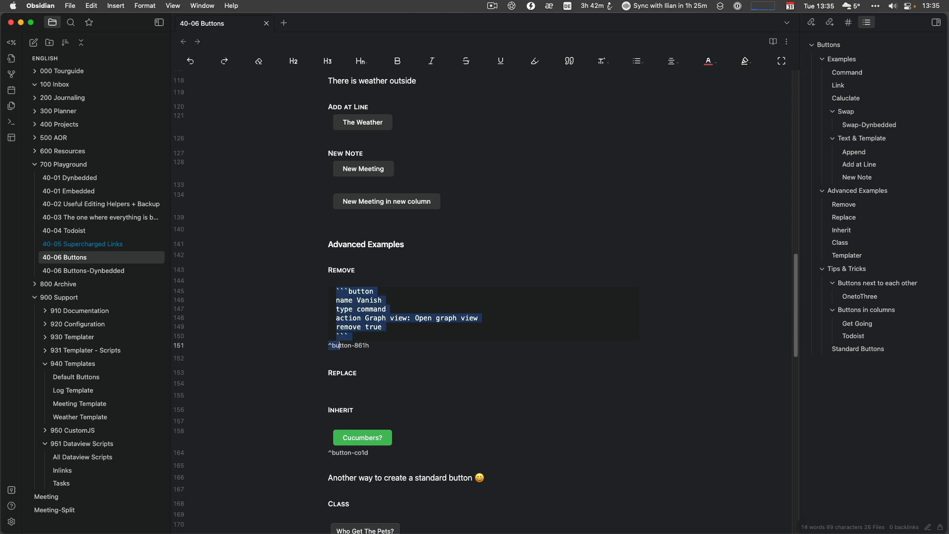
{"action": "key", "text": "shift+Right"}
{"action": "key", "text": "shift+Right"}
{"action": "key", "text": "shift+Right"}
{"action": "key", "text": "shift+Right"}
{"action": "key", "text": "shift+Right"}
{"action": "key", "text": "shift+Right"}
{"action": "key", "text": "shift+Right"}
{"action": "key", "text": "shift+Right"}
{"action": "key", "text": "shift+Right"}
{"action": "key", "text": "BackSpace"}
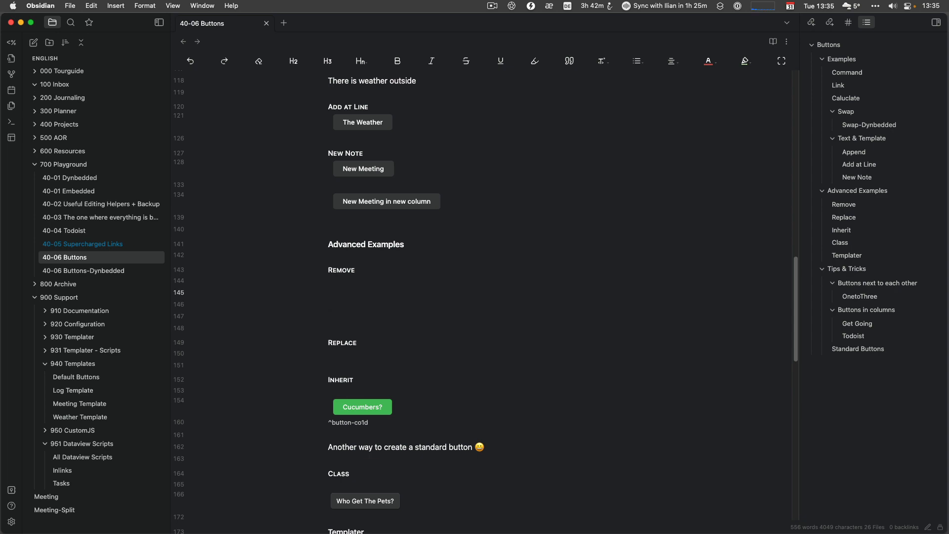
Start a new button with Button Maker named Vanish, of type Template, appending Log Template, with Remove enabled
{"action": "key", "text": "cmd+p"}
{"action": "type", "text": "but"}
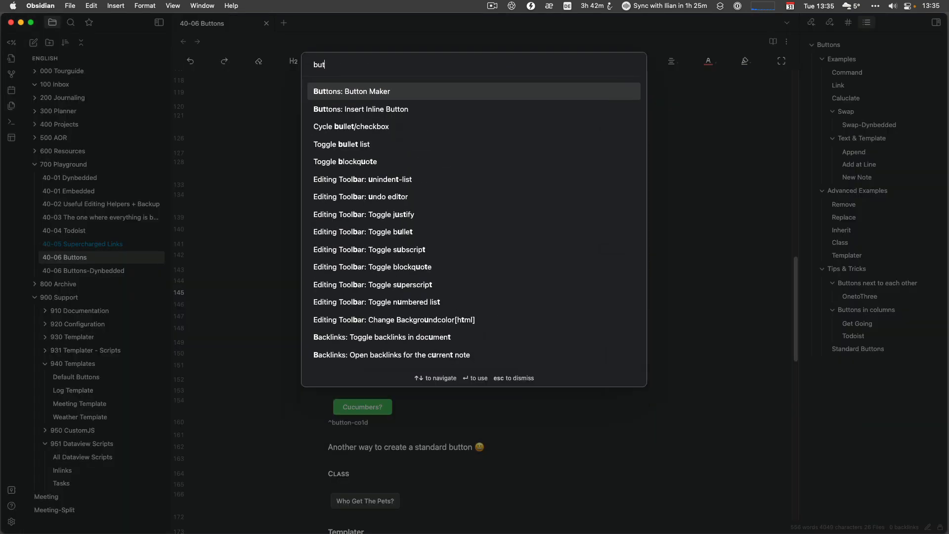
{"action": "key", "text": "Return"}
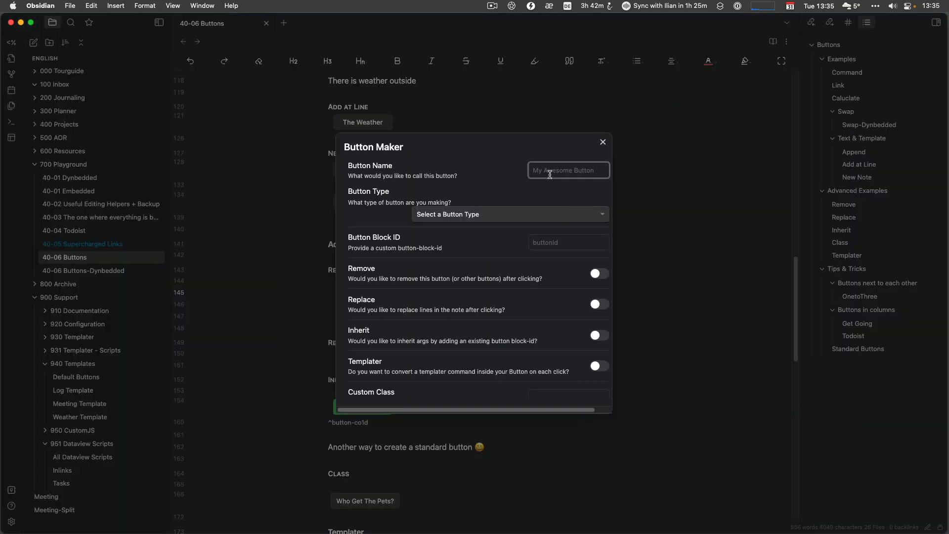
{"action": "type", "text": "Vanish"}
{"action": "left_click", "coordinate": [491, 216]}
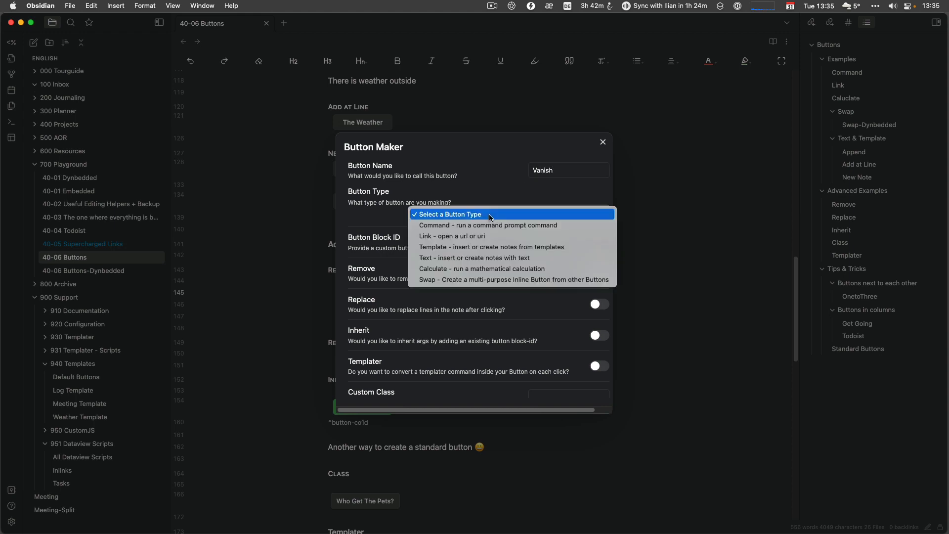
{"action": "left_click", "coordinate": [536, 247]}
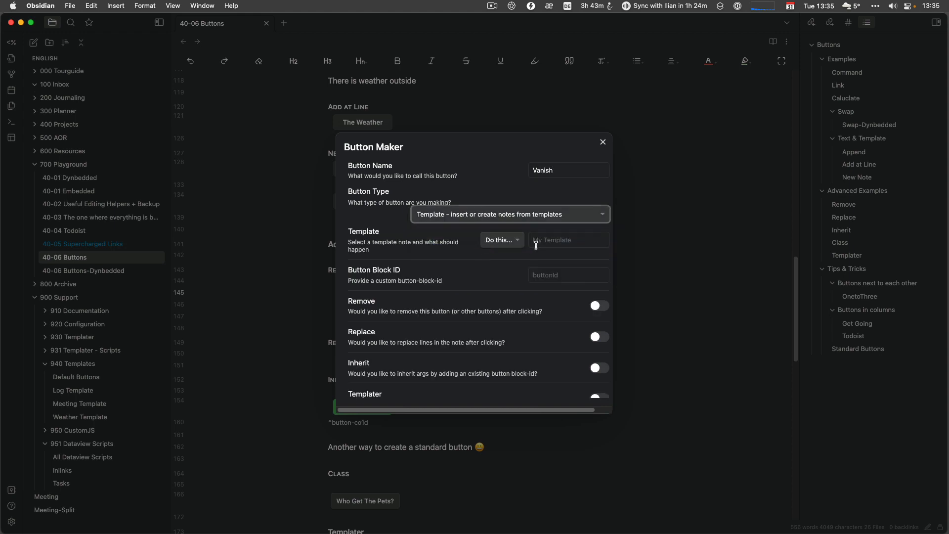
{"action": "left_click", "coordinate": [502, 241]}
{"action": "left_click", "coordinate": [508, 263]}
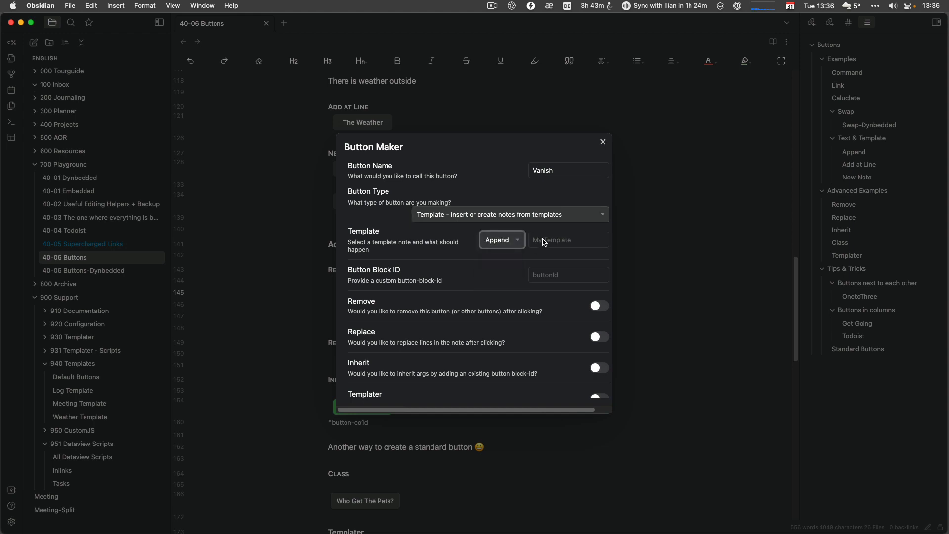
{"action": "left_click", "coordinate": [545, 241]}
{"action": "left_click", "coordinate": [553, 274]}
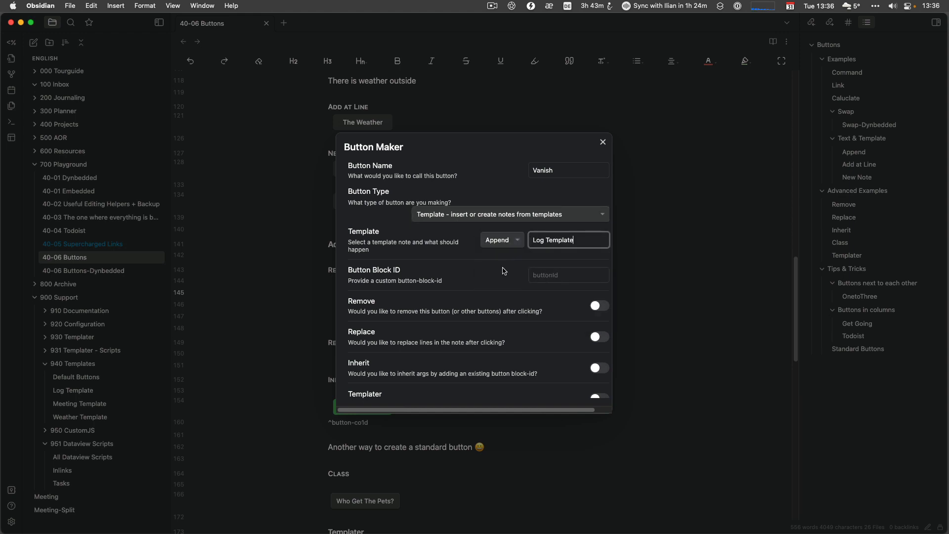
{"action": "left_click", "coordinate": [597, 305]}
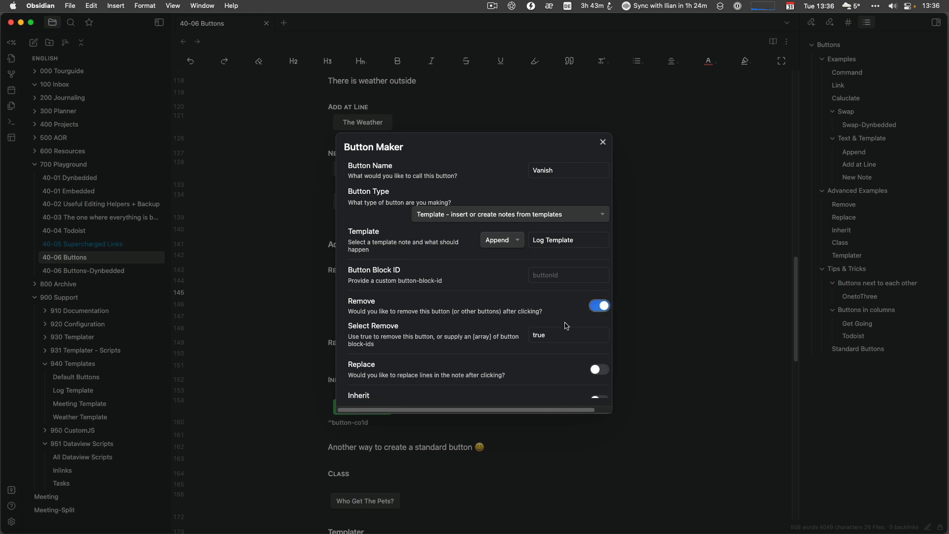
Try adding the button ID co1d to the Select Remove value, and set it back to true
{"action": "left_click", "coordinate": [547, 333]}
{"action": "left_click", "coordinate": [497, 331]}
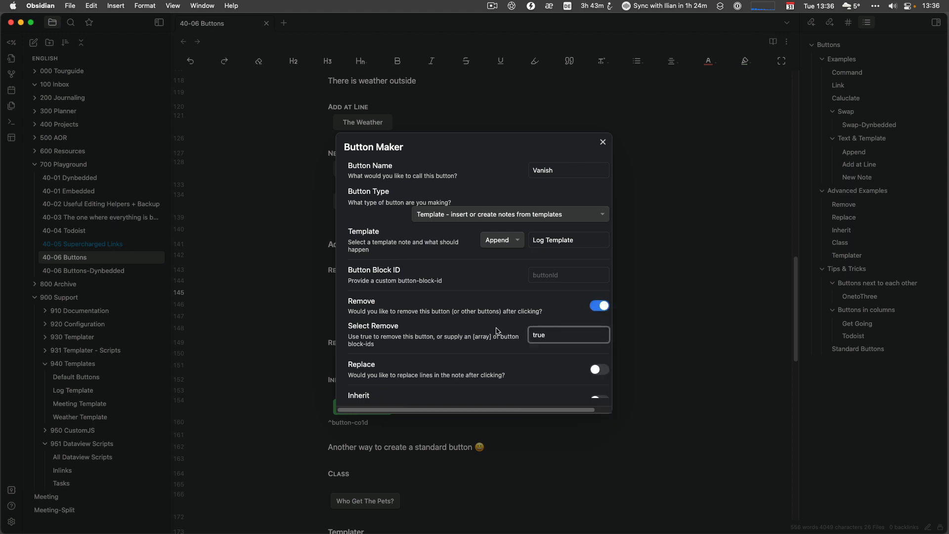
{"action": "left_click", "coordinate": [551, 335]}
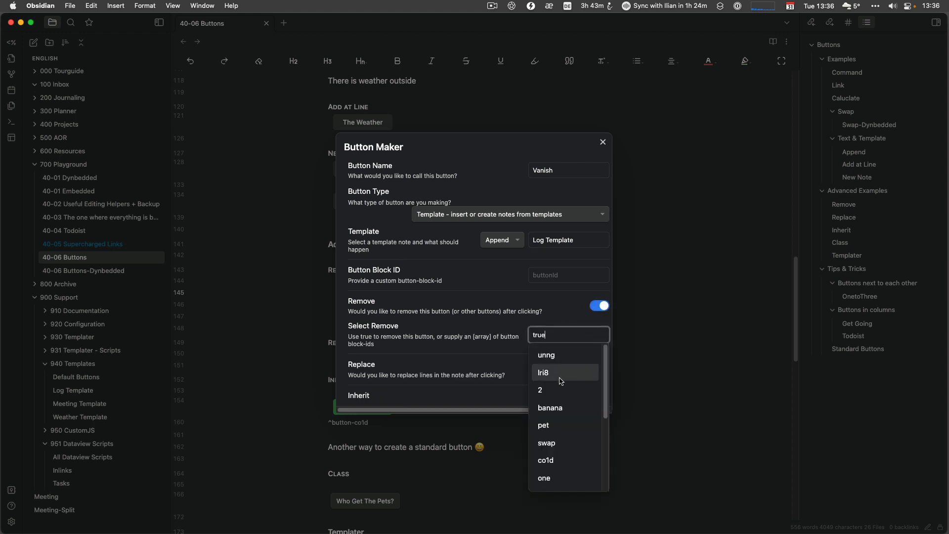
{"action": "type", "text": "co1d"}
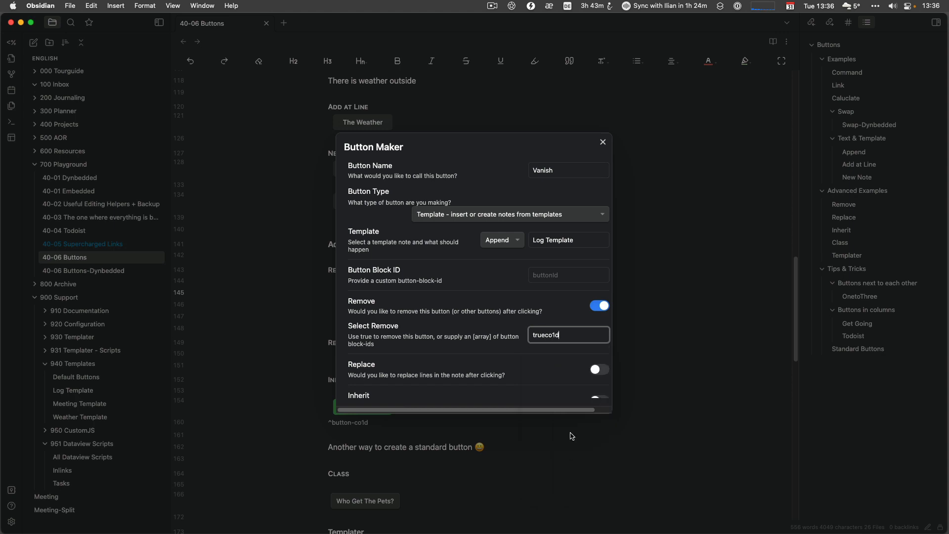
{"action": "left_click", "coordinate": [558, 334]}
{"action": "key", "text": "BackSpace"}
{"action": "key", "text": "BackSpace"}
{"action": "key", "text": "BackSpace"}
{"action": "key", "text": "BackSpace"}
{"action": "key", "text": "BackSpace"}
{"action": "key", "text": "BackSpace"}
{"action": "key", "text": "BackSpace"}
{"action": "key", "text": "BackSpace"}
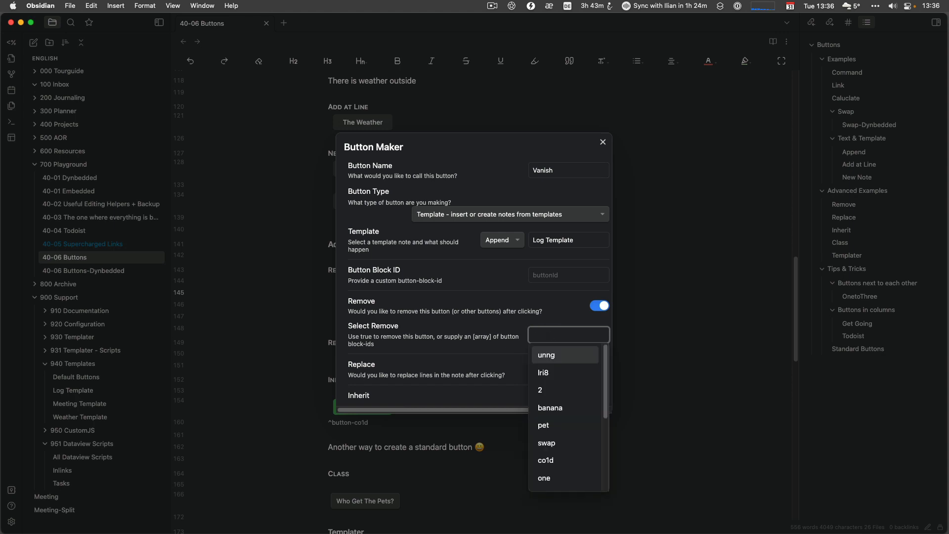
{"action": "type", "text": "true"}
Insert the Vanish button under the Remove heading and run it to append Log Template
{"action": "left_click", "coordinate": [470, 319]}
{"action": "scroll", "coordinate": [494, 317], "scroll_direction": "down", "scroll_amount": 5}
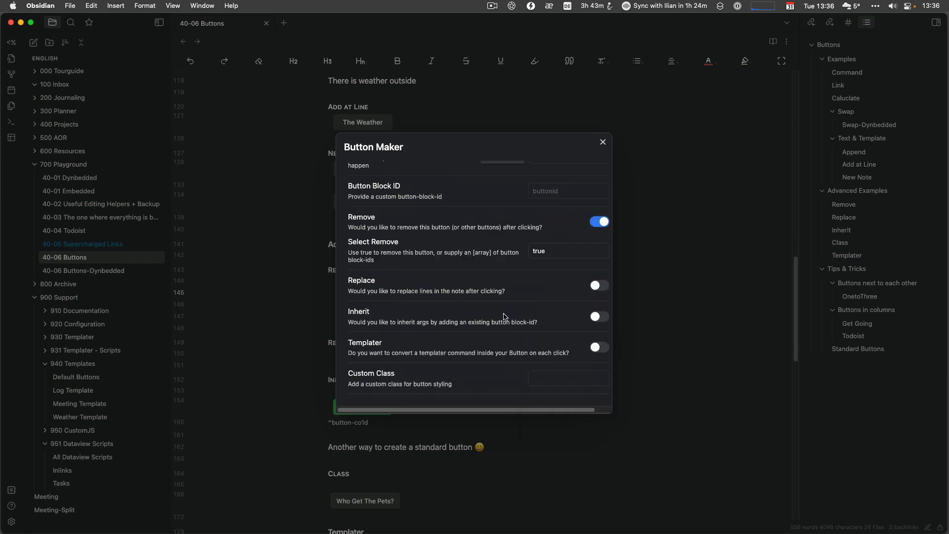
{"action": "left_click", "coordinate": [569, 351]}
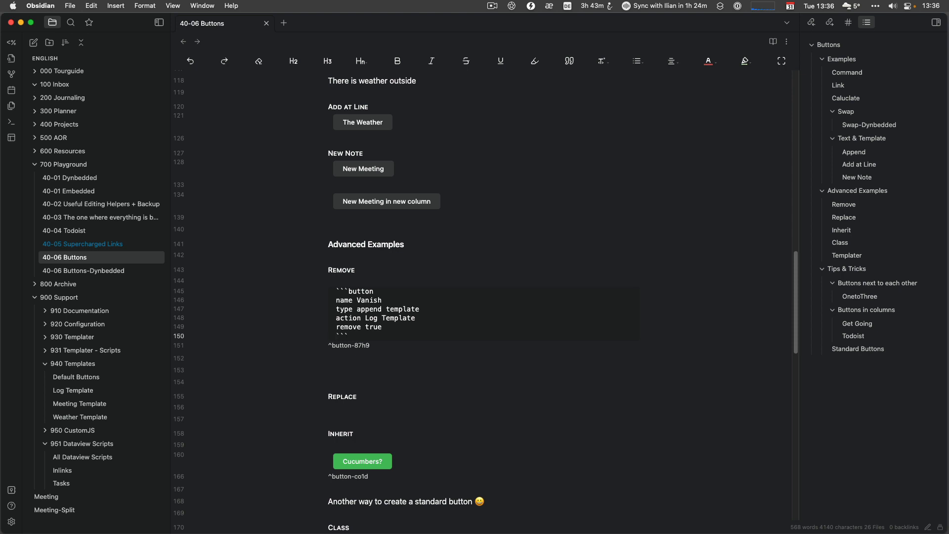
{"action": "left_click", "coordinate": [342, 369]}
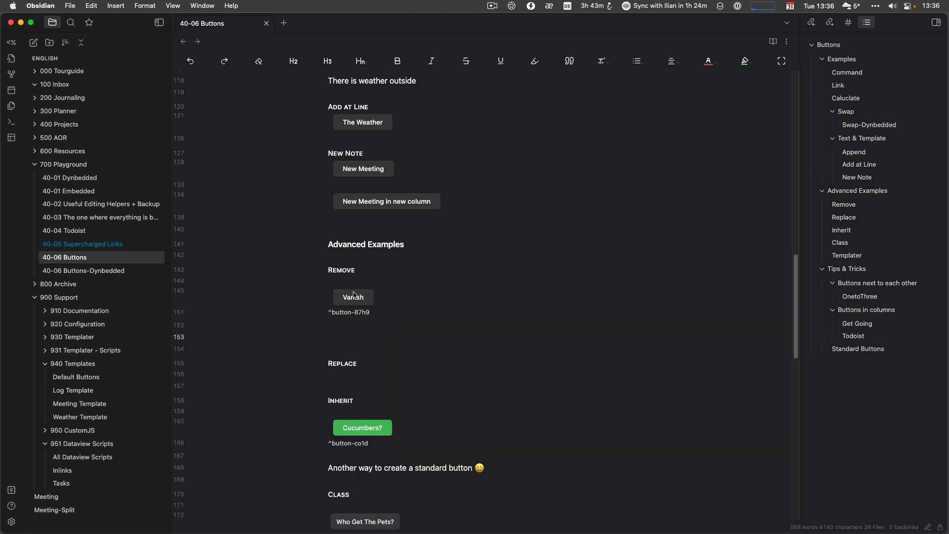
{"action": "left_click", "coordinate": [351, 298]}
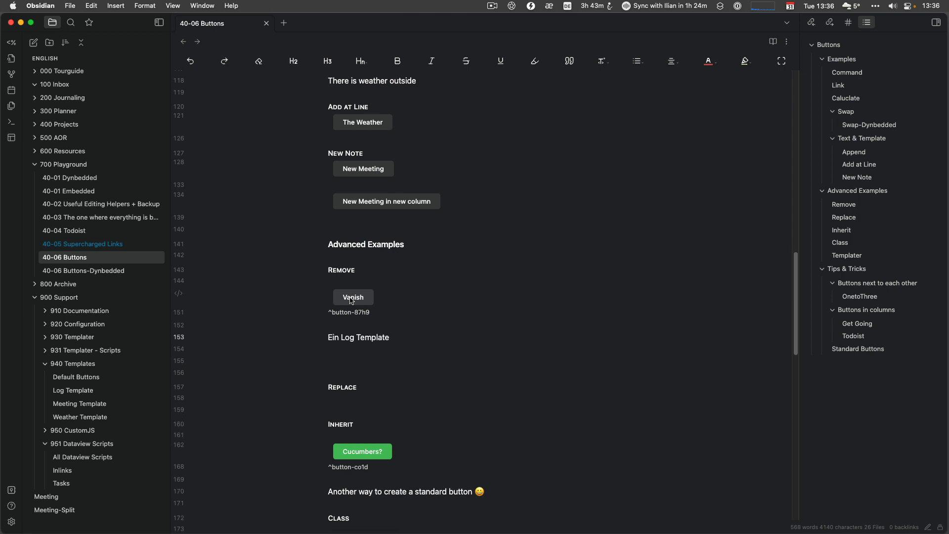
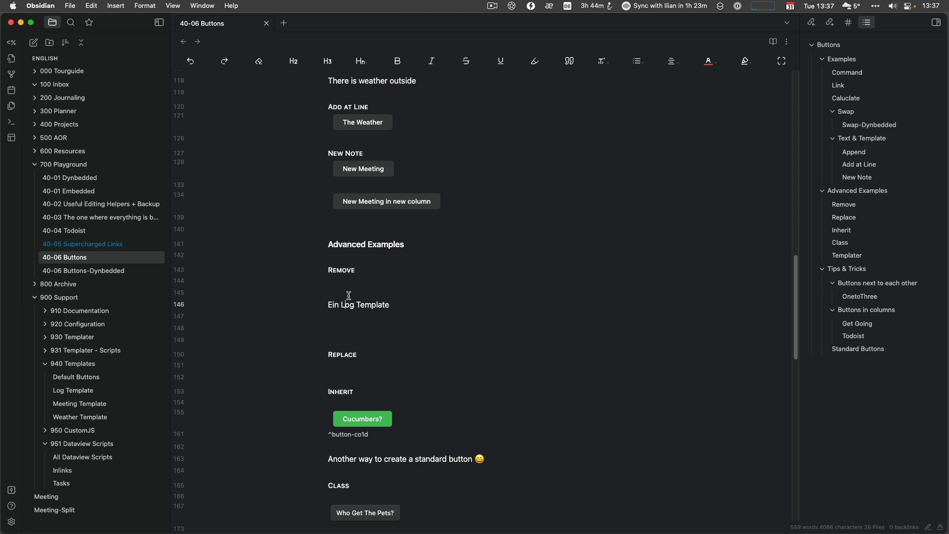
Add an empty line between the Replace and Inherit headings and place the cursor on the middle blank line
{"action": "key", "text": "Up"}
{"action": "key", "text": "Down"}
{"action": "key", "text": "Down"}
{"action": "key", "text": "Down"}
{"action": "key", "text": "Down"}
{"action": "key", "text": "Down"}
{"action": "key", "text": "Down"}
{"action": "key", "text": "Return"}
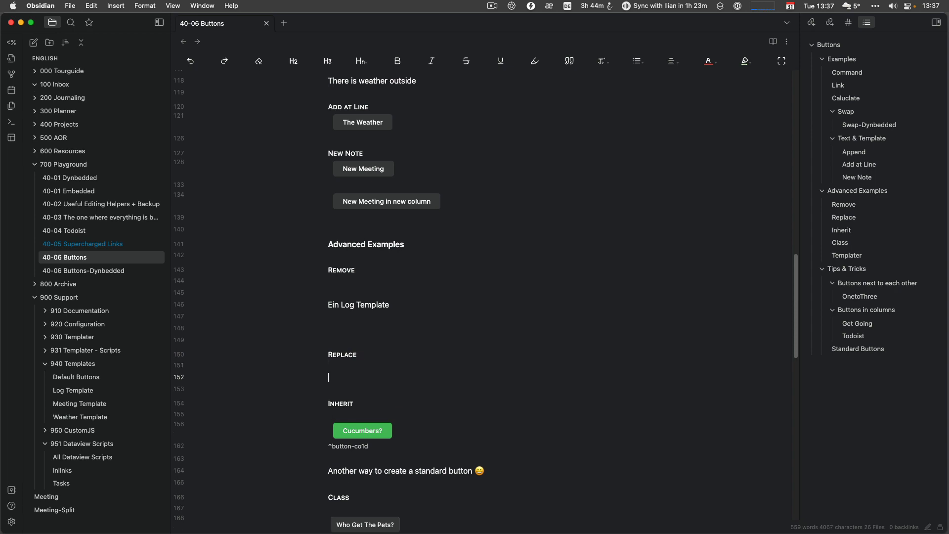
Examine the Replace option and its Select Lines setting in Button Maker without creating a button
{"action": "key", "text": "cmd+p"}
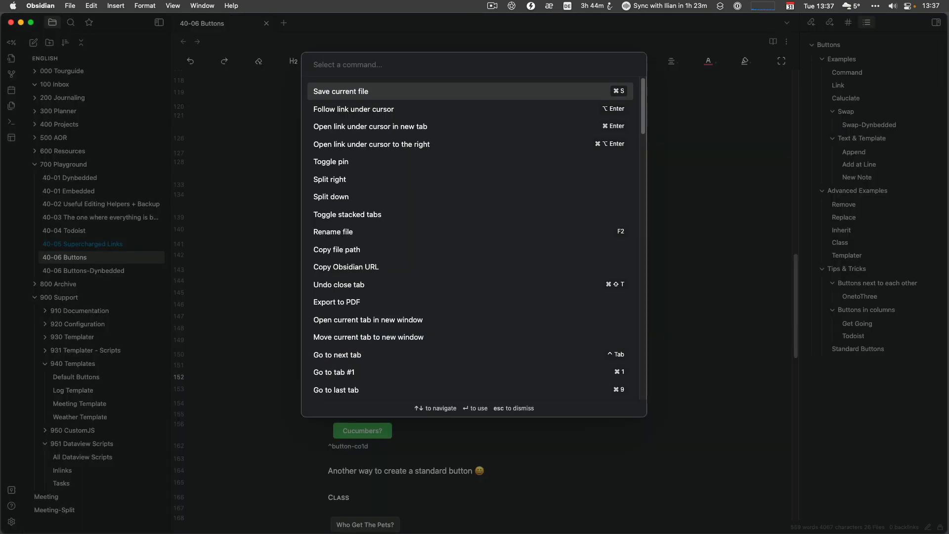
{"action": "type", "text": "but"}
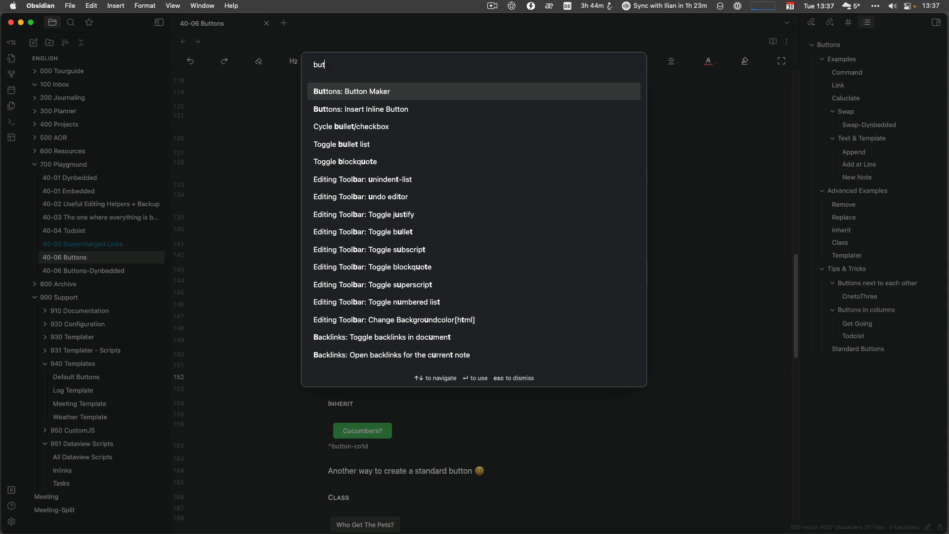
{"action": "key", "text": "Return"}
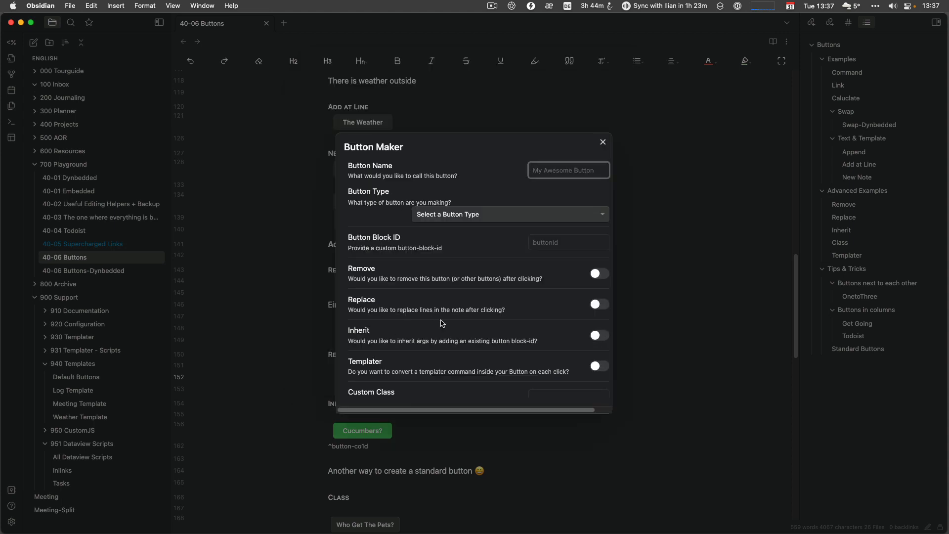
{"action": "left_click", "coordinate": [602, 305]}
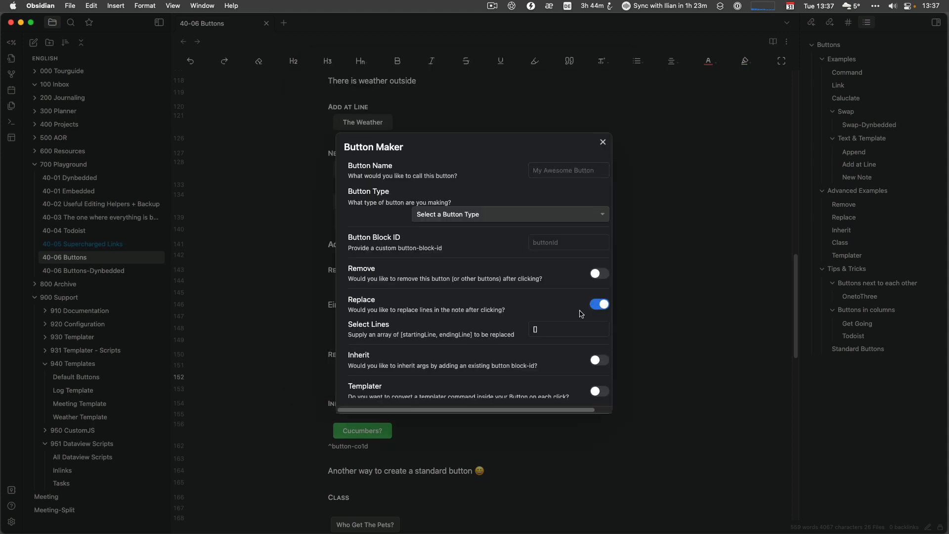
{"action": "left_click", "coordinate": [535, 329]}
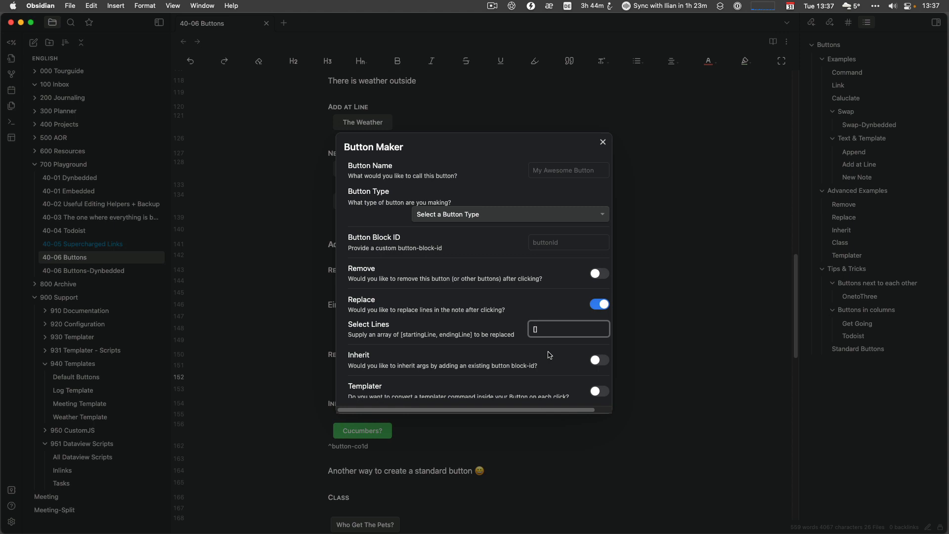
{"action": "left_click", "coordinate": [603, 142]}
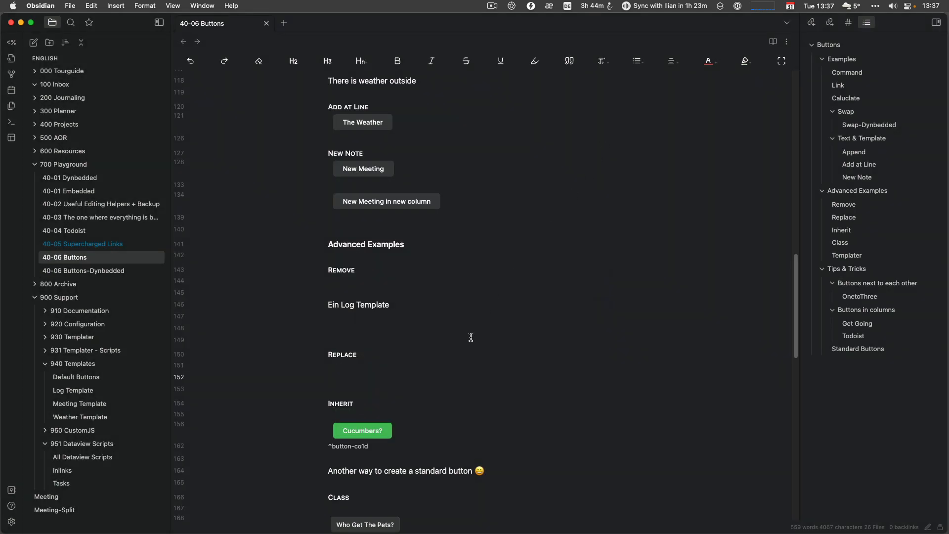
Examine the inline button-swap reference below the Crazy Swap Button by selecting its text
{"action": "scroll", "coordinate": [471, 337], "scroll_direction": "down", "scroll_amount": 4}
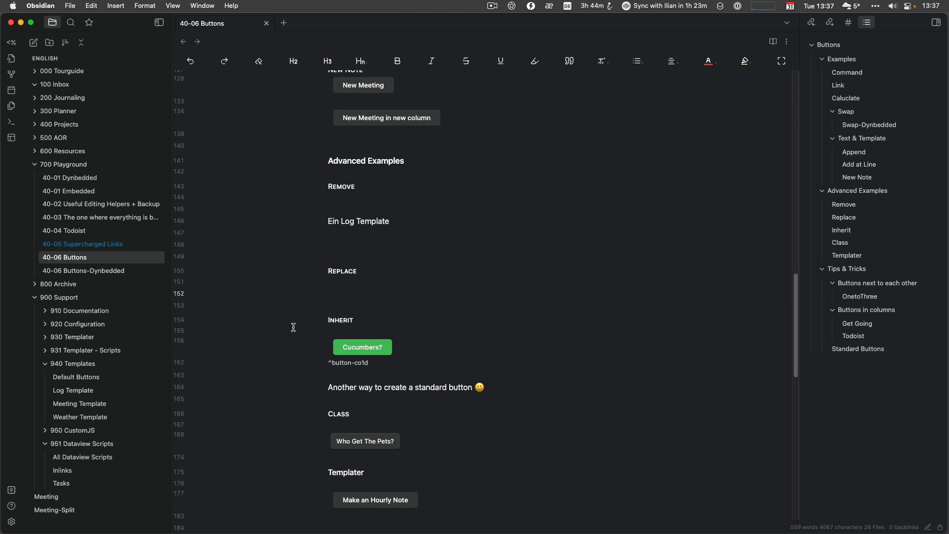
{"action": "scroll", "coordinate": [291, 332], "scroll_direction": "up", "scroll_amount": 10}
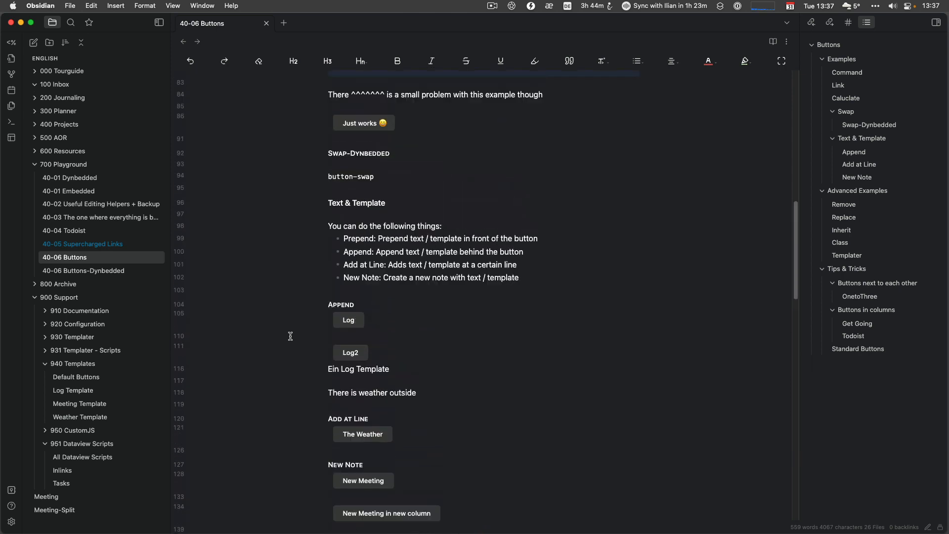
{"action": "scroll", "coordinate": [291, 336], "scroll_direction": "up", "scroll_amount": 10}
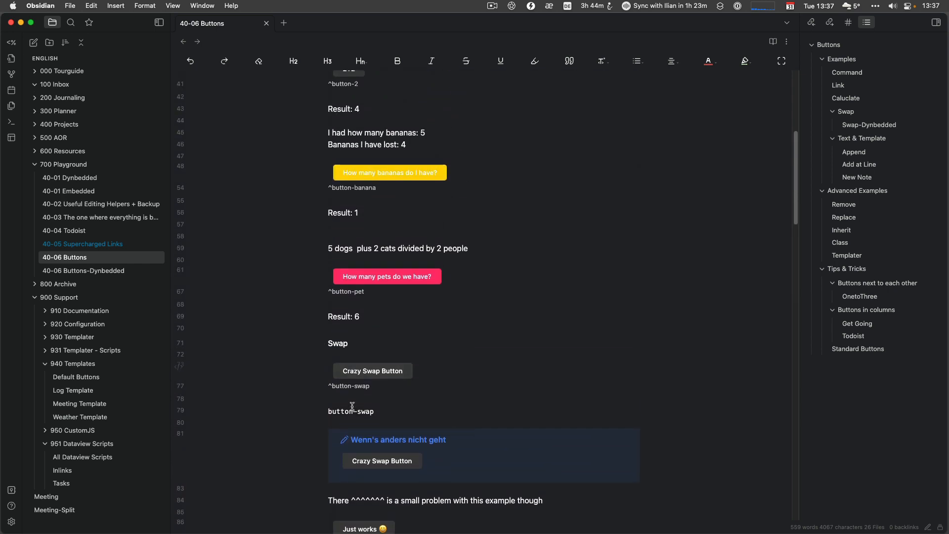
{"action": "left_click", "coordinate": [345, 412]}
{"action": "left_click_drag", "start_coordinate": [390, 413], "coordinate": [327, 413]}
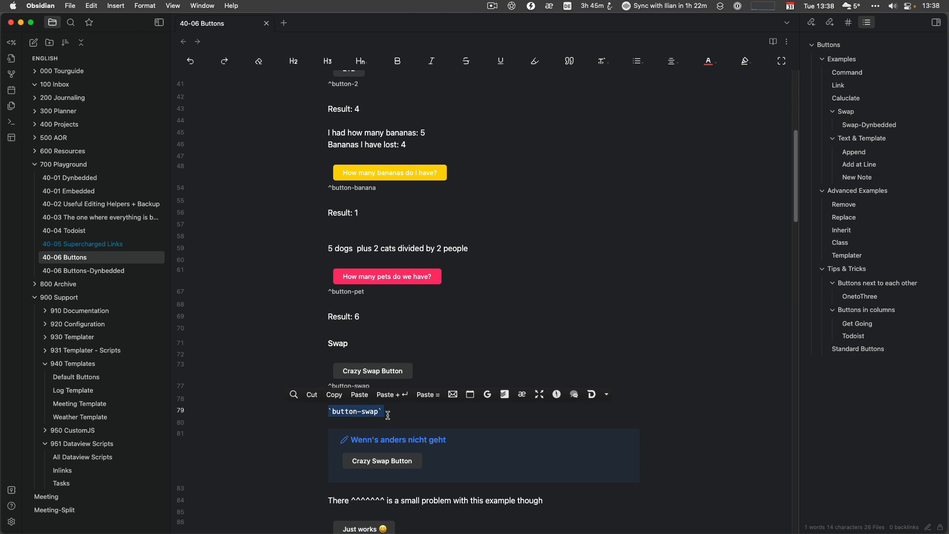
{"action": "scroll", "coordinate": [388, 417], "scroll_direction": "down", "scroll_amount": 1}
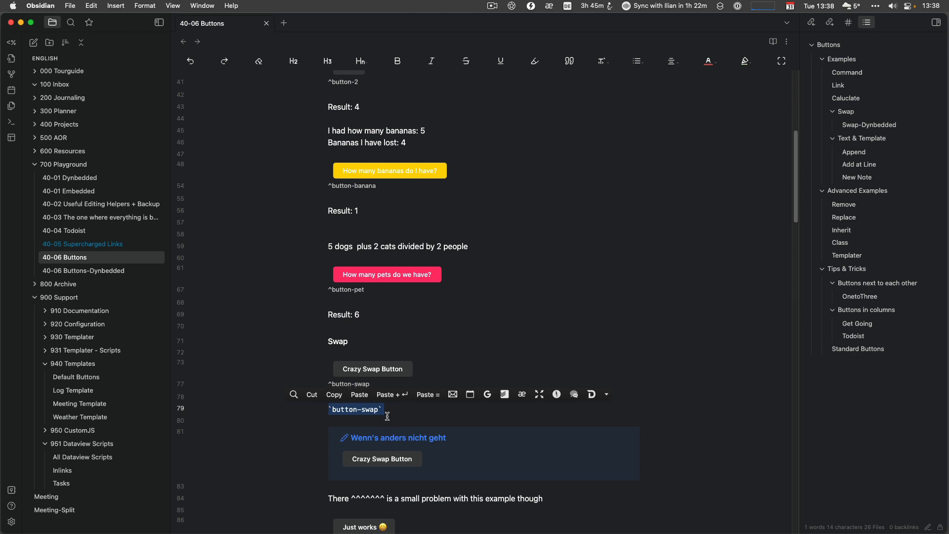
Delete the type calculate line from the Cucumbers? button under the Inherit heading and run the button
{"action": "scroll", "coordinate": [387, 416], "scroll_direction": "down", "scroll_amount": 2}
{"action": "scroll", "coordinate": [392, 445], "scroll_direction": "down", "scroll_amount": 10}
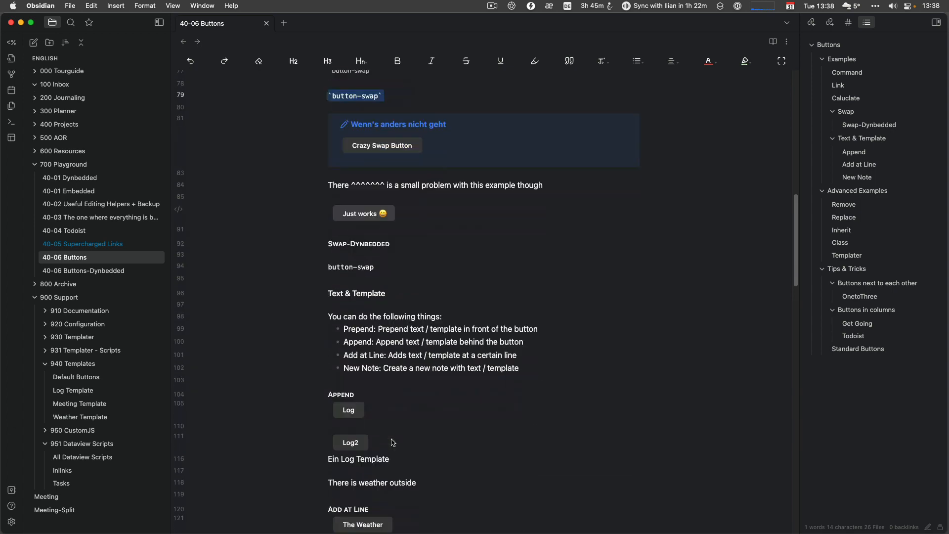
{"action": "scroll", "coordinate": [391, 440], "scroll_direction": "down", "scroll_amount": 15}
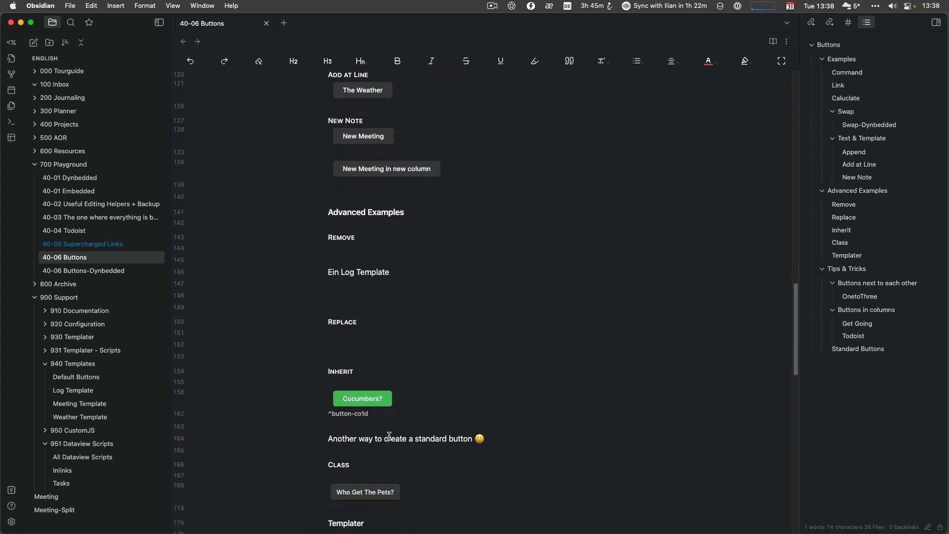
{"action": "left_click", "coordinate": [381, 417]}
{"action": "key", "text": "Up"}
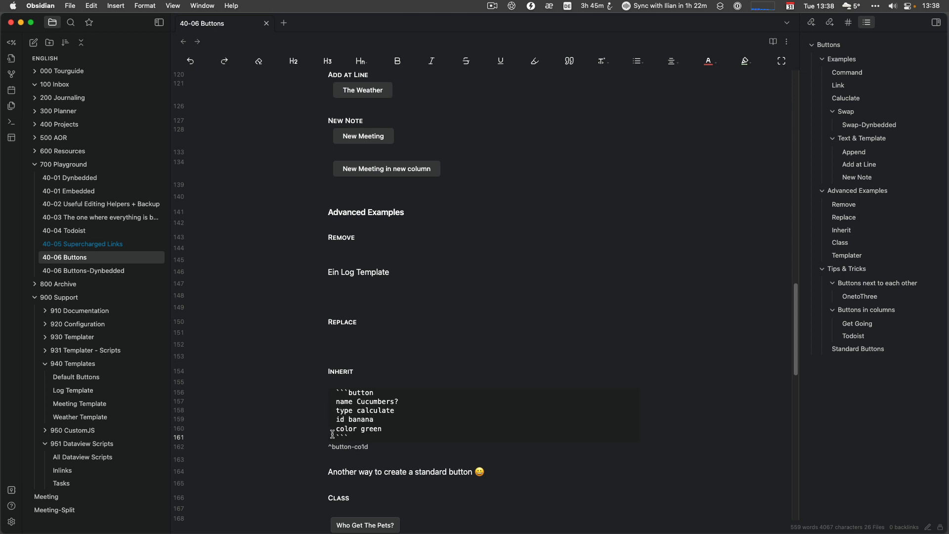
{"action": "left_click_drag", "start_coordinate": [395, 411], "coordinate": [336, 411]}
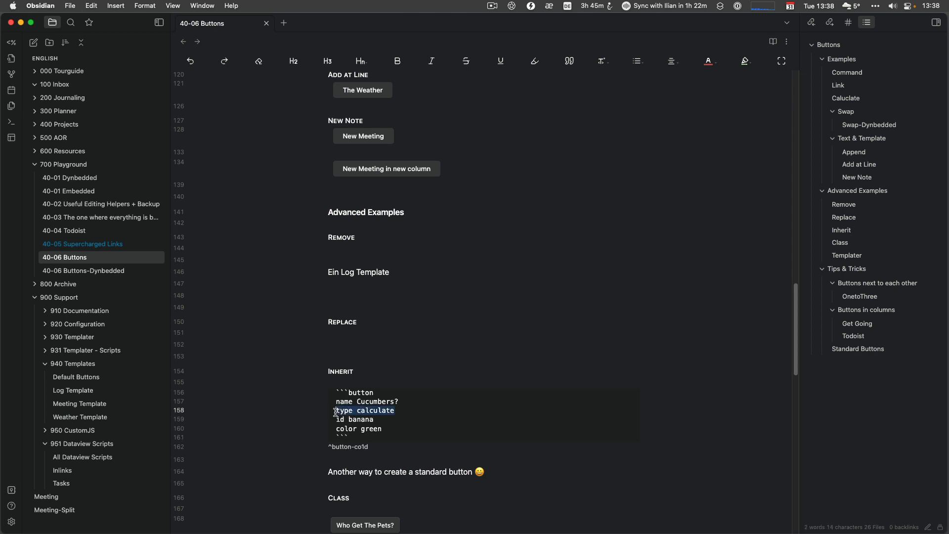
{"action": "key", "text": "BackSpace"}
{"action": "key", "text": "BackSpace"}
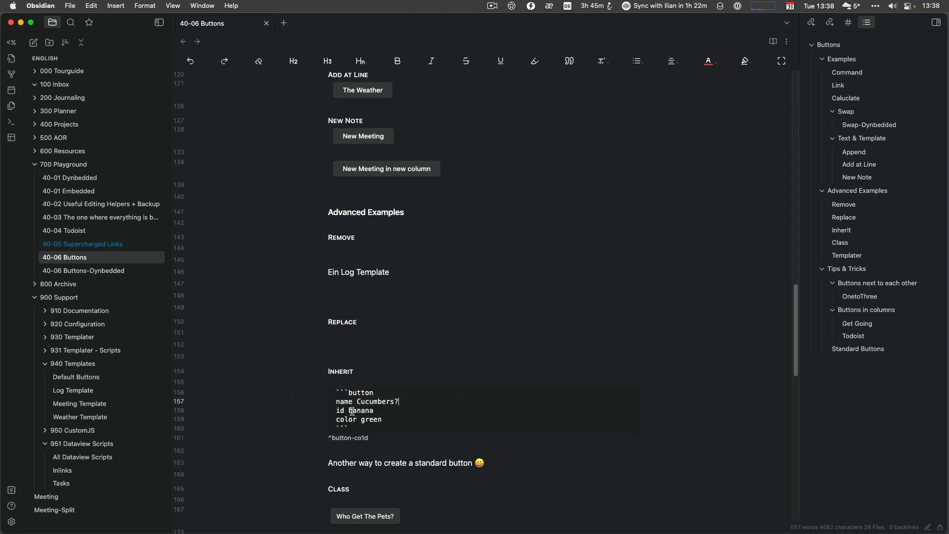
{"action": "left_click", "coordinate": [277, 448]}
{"action": "left_click", "coordinate": [347, 404]}
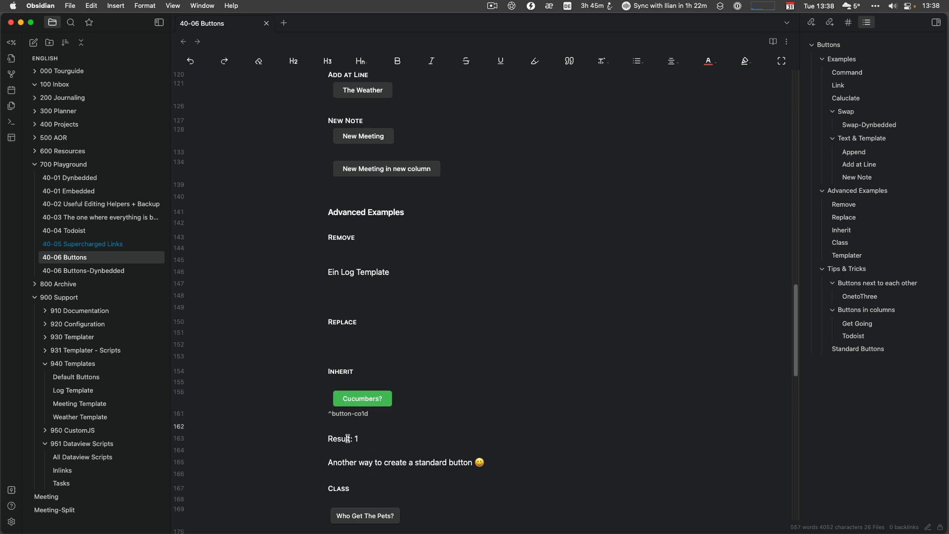
Compare the code of the How many bananas do I have? button with that of the inheriting Cucumbers? button
{"action": "scroll", "coordinate": [347, 439], "scroll_direction": "up", "scroll_amount": 15}
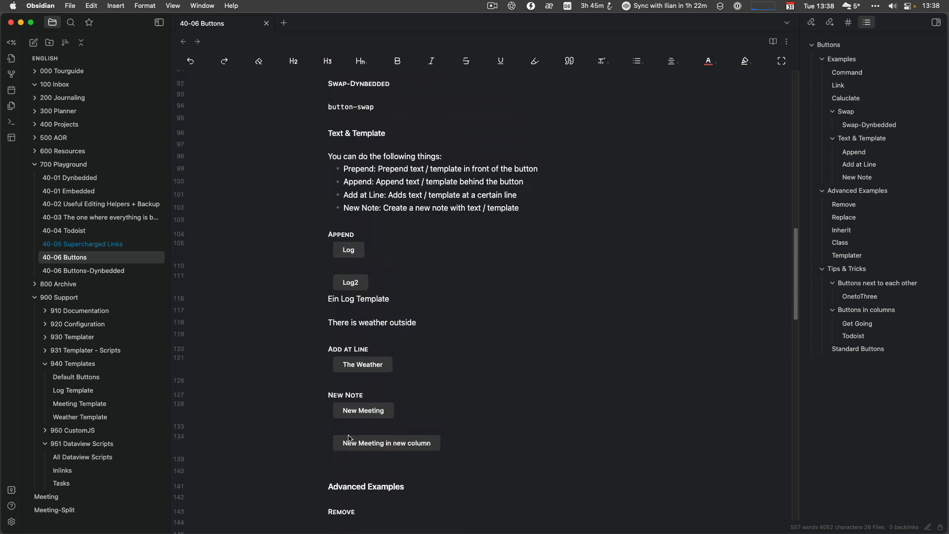
{"action": "scroll", "coordinate": [348, 435], "scroll_direction": "up", "scroll_amount": 4}
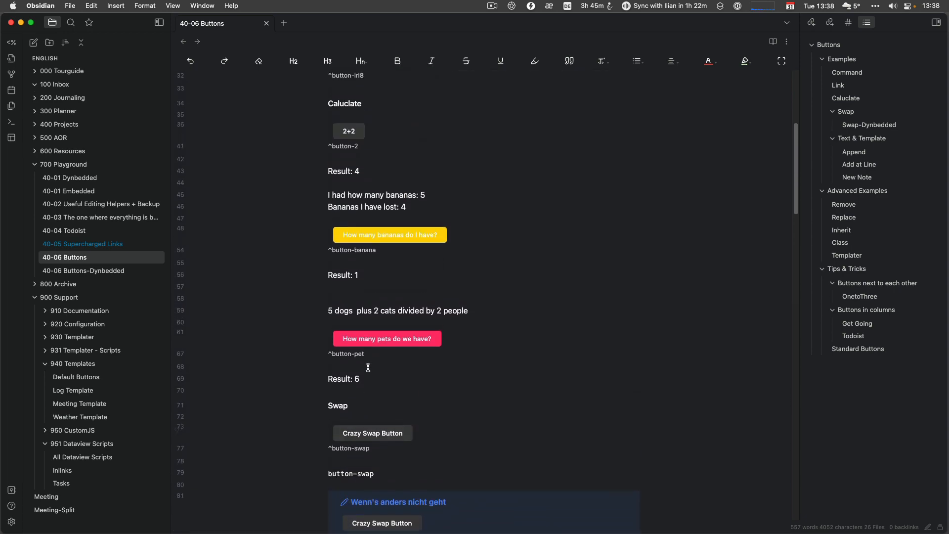
{"action": "left_click", "coordinate": [179, 231]}
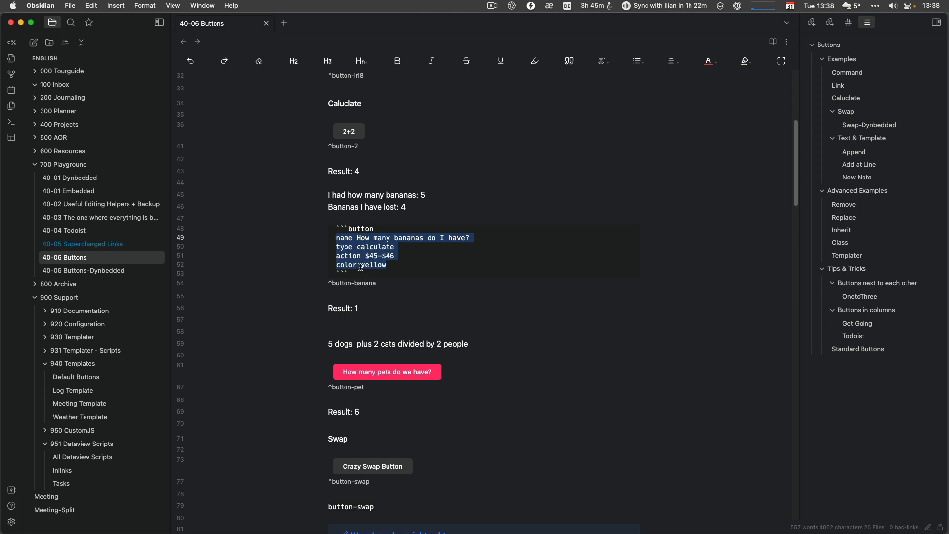
{"action": "scroll", "coordinate": [296, 340], "scroll_direction": "down", "scroll_amount": 15}
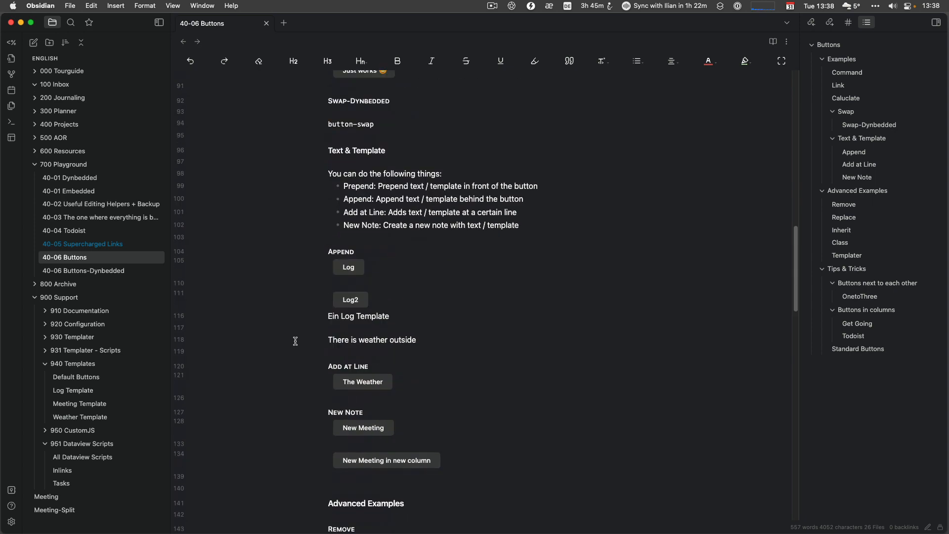
{"action": "scroll", "coordinate": [296, 340], "scroll_direction": "down", "scroll_amount": 5}
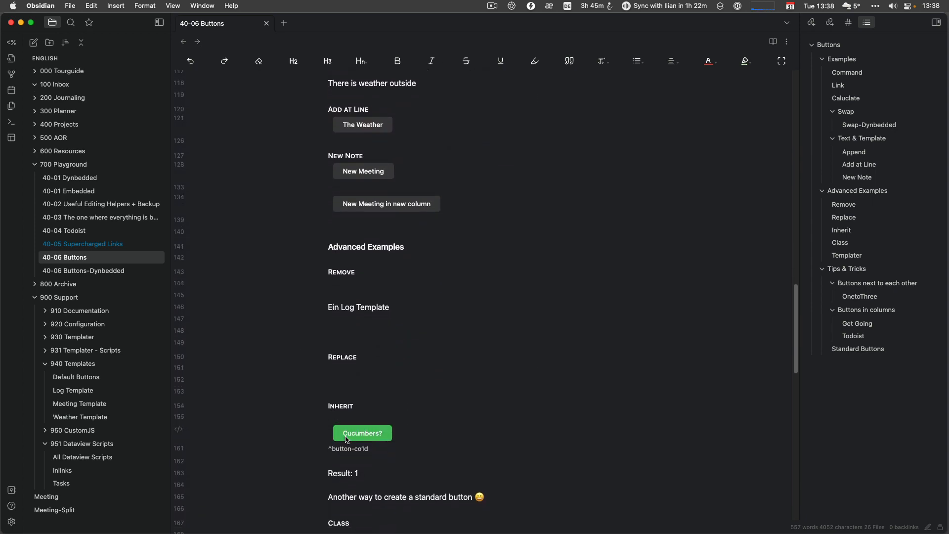
{"action": "left_click", "coordinate": [179, 428]}
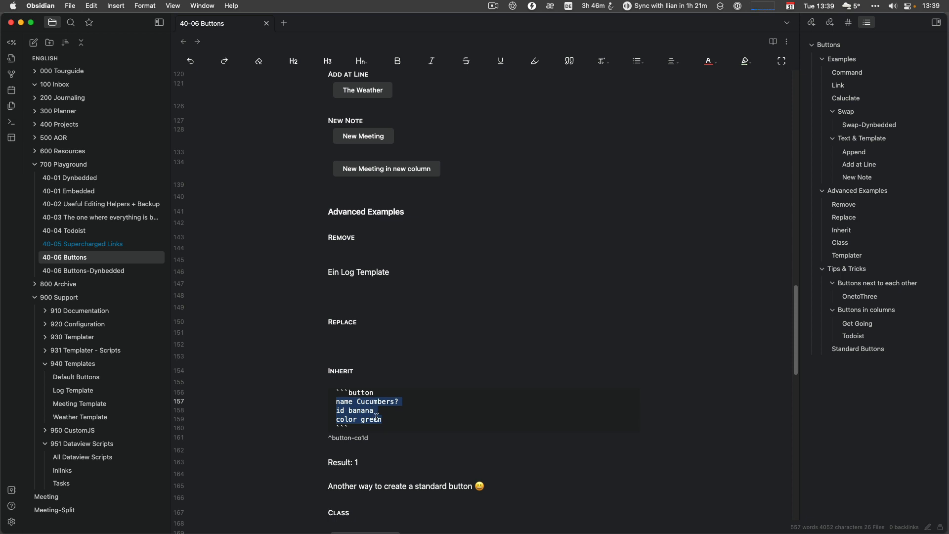
Examine the code of the Who Get The Pets? button under Class, highlighting its button-red class value
{"action": "scroll", "coordinate": [370, 425], "scroll_direction": "down", "scroll_amount": 1}
{"action": "scroll", "coordinate": [371, 426], "scroll_direction": "down", "scroll_amount": 5}
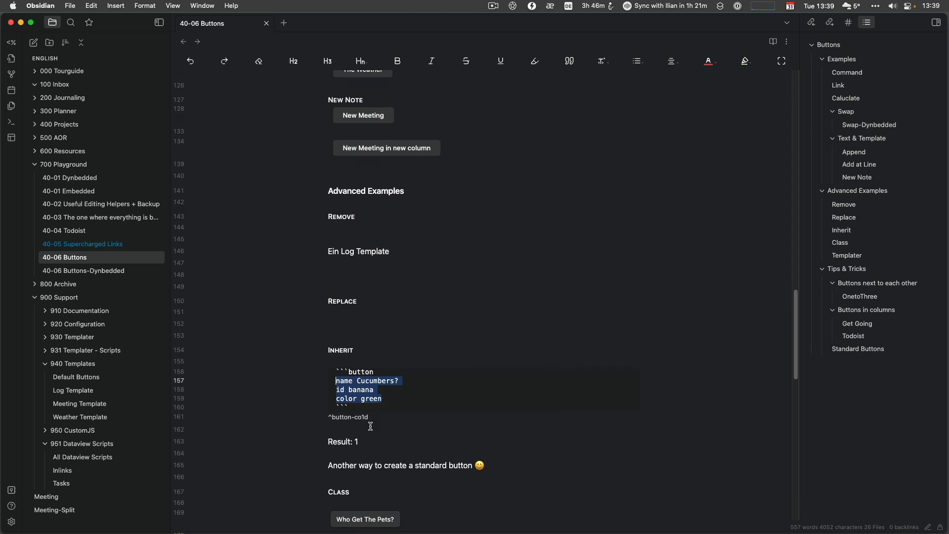
{"action": "left_click", "coordinate": [252, 360]}
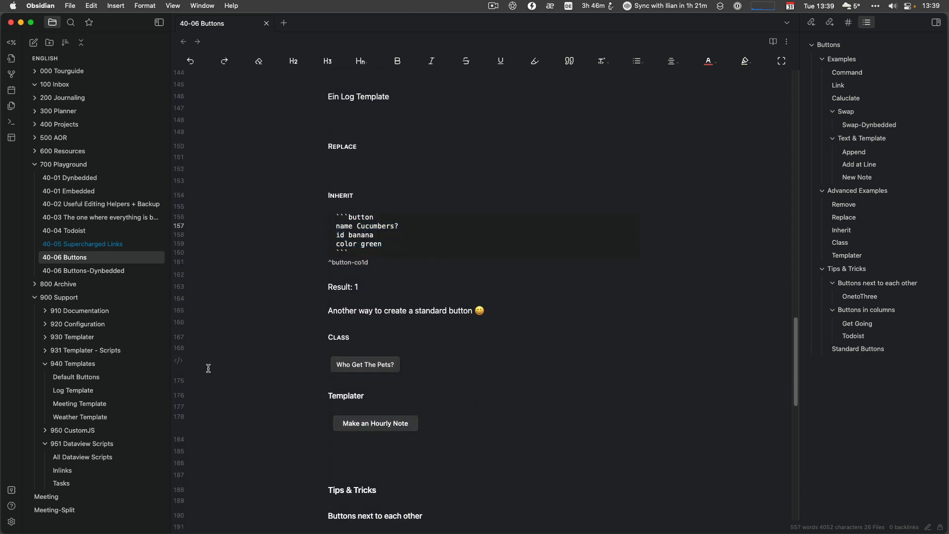
{"action": "left_click", "coordinate": [179, 362]}
{"action": "left_click", "coordinate": [363, 372]}
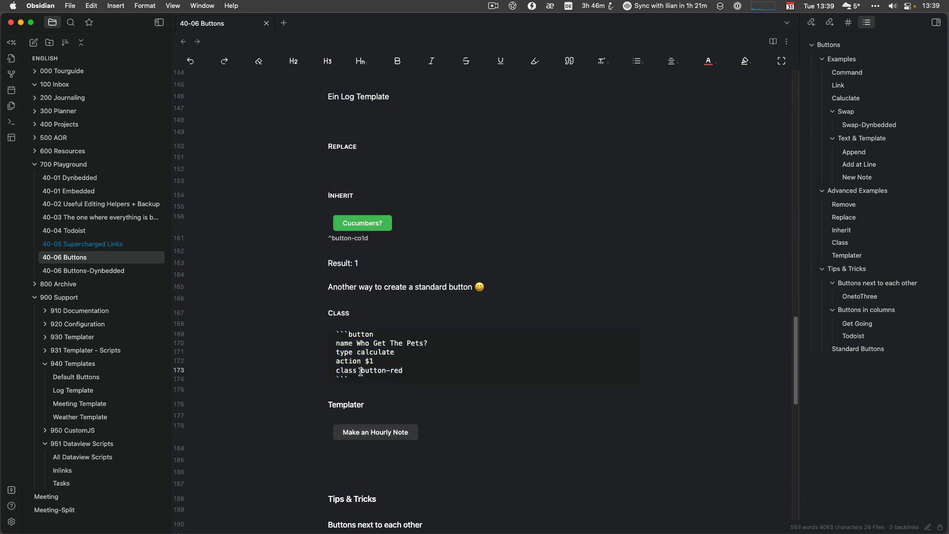
{"action": "left_click_drag", "start_coordinate": [361, 372], "coordinate": [404, 372]}
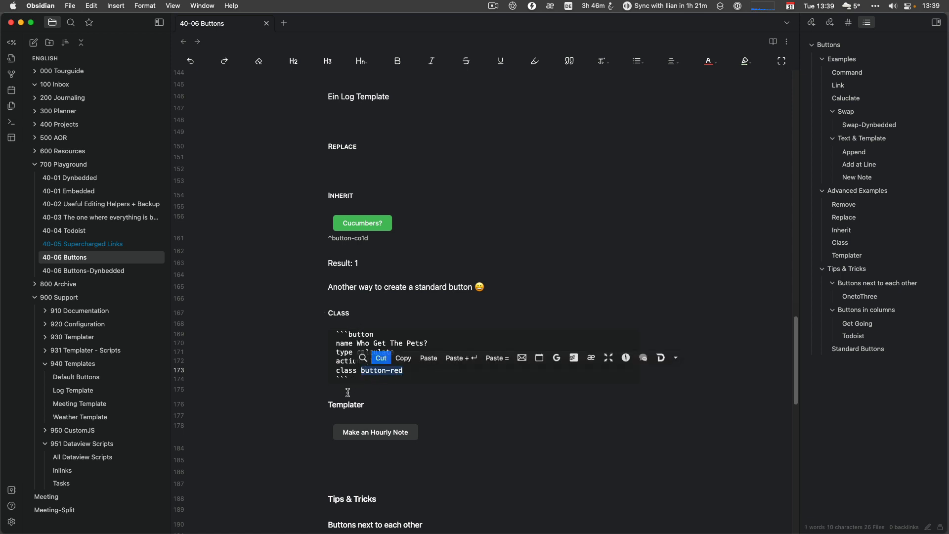
{"action": "left_click", "coordinate": [312, 352]}
Enable the custom-buttons CSS snippet in the appearance settings and return to the note
{"action": "left_click", "coordinate": [11, 522]}
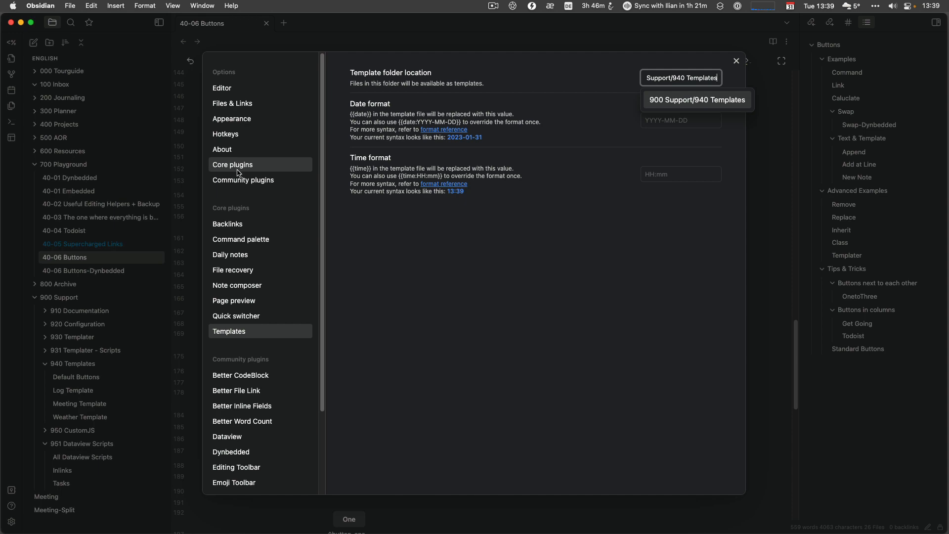
{"action": "left_click", "coordinate": [235, 119]}
{"action": "scroll", "coordinate": [434, 401], "scroll_direction": "down", "scroll_amount": 10}
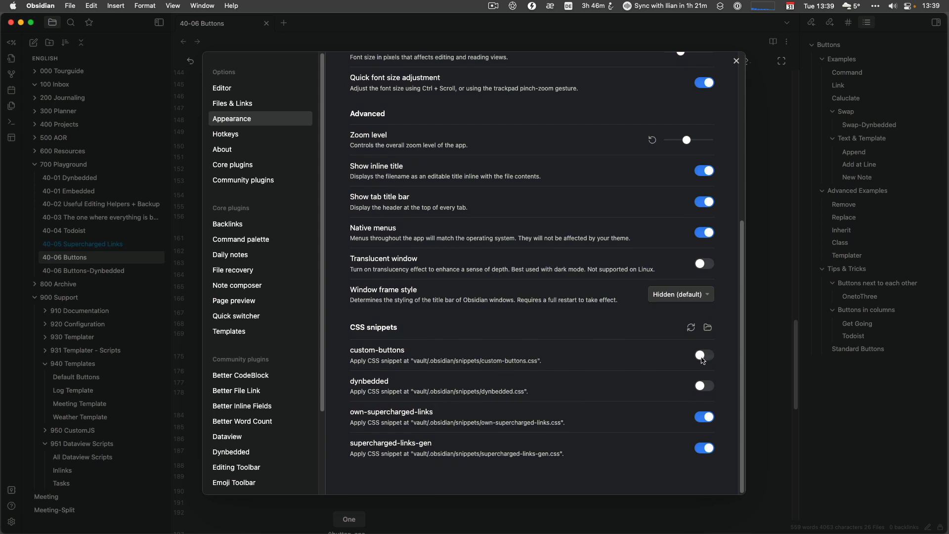
{"action": "left_click", "coordinate": [702, 356]}
{"action": "left_click", "coordinate": [736, 60]}
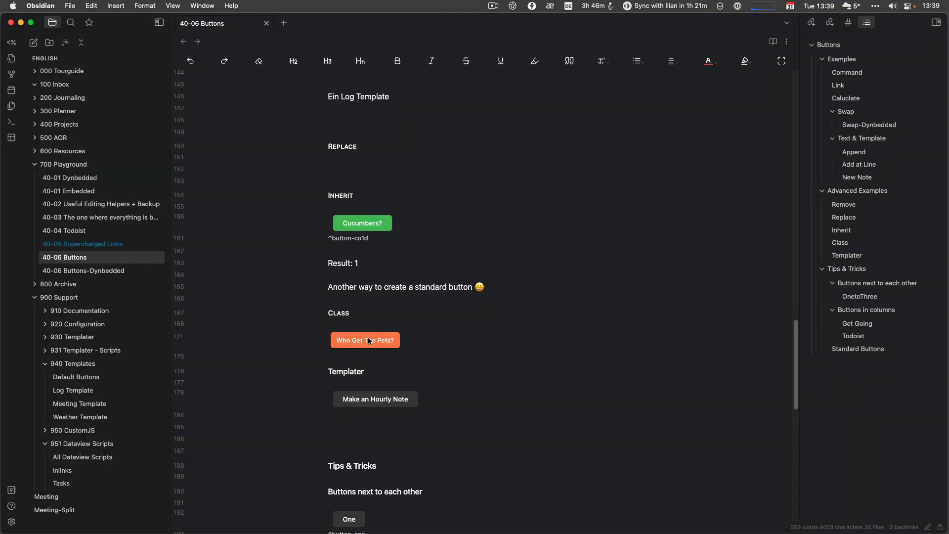
Review the code of the Who Get The Pets? button again and return it to its rendered view
{"action": "left_click", "coordinate": [175, 339]}
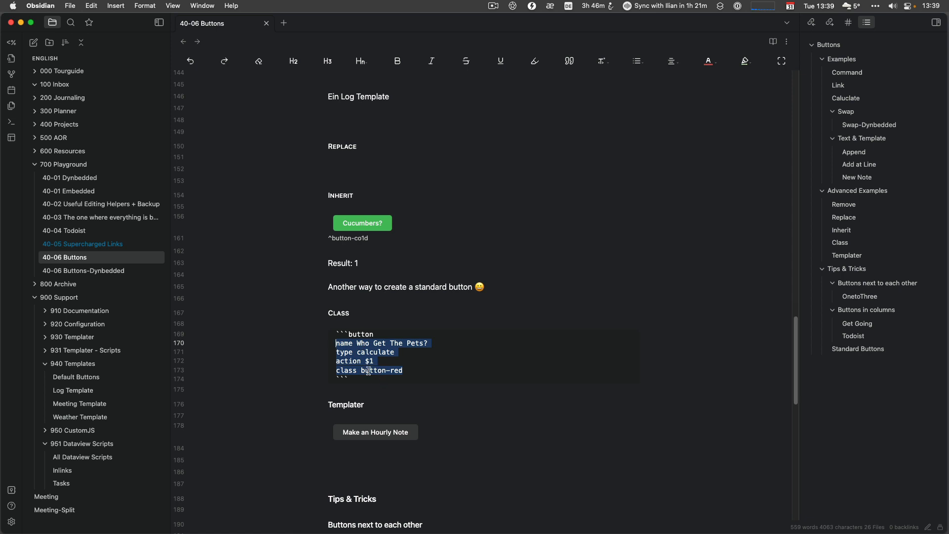
{"action": "left_click", "coordinate": [396, 380]}
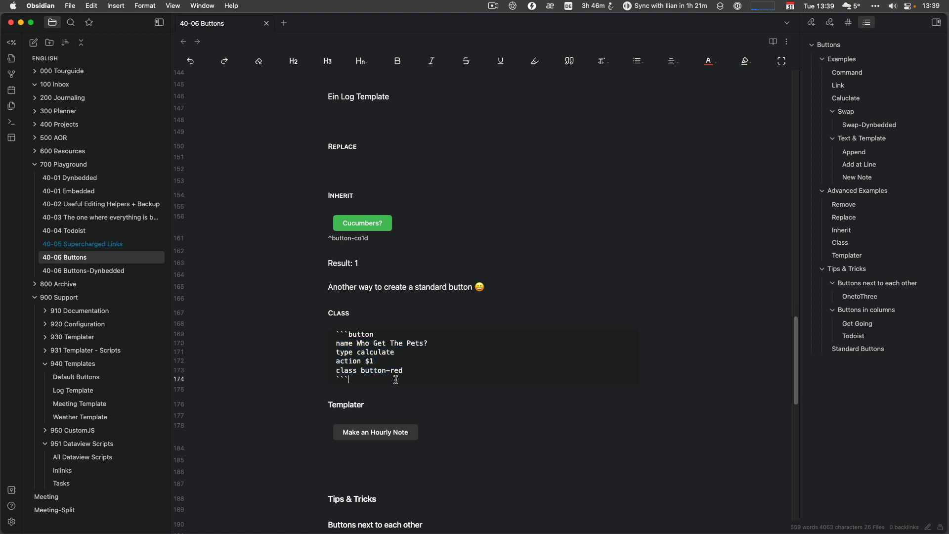
{"action": "left_click", "coordinate": [345, 390]}
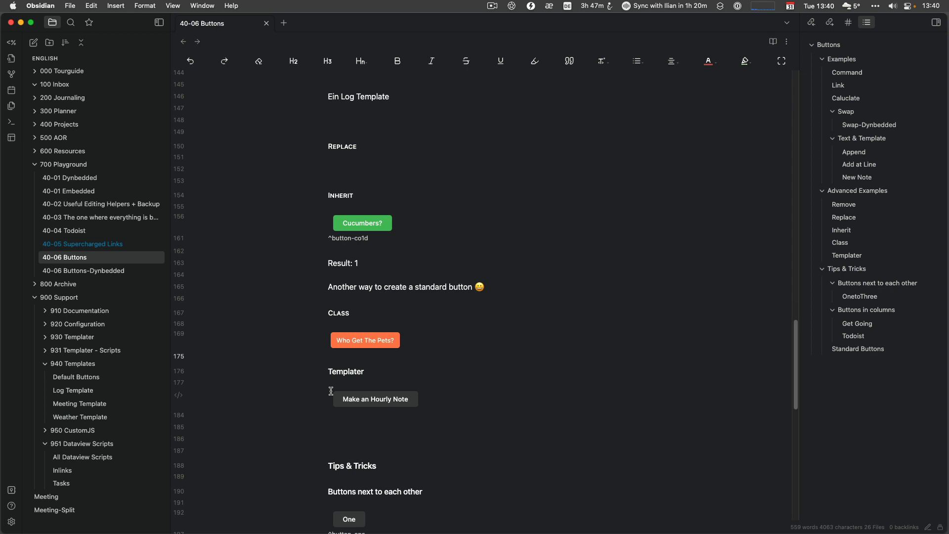
In the Make an Hourly Note button's code, set the new note's name to <% tp.date.now("HH[_]MM") %>
{"action": "left_click", "coordinate": [178, 395]}
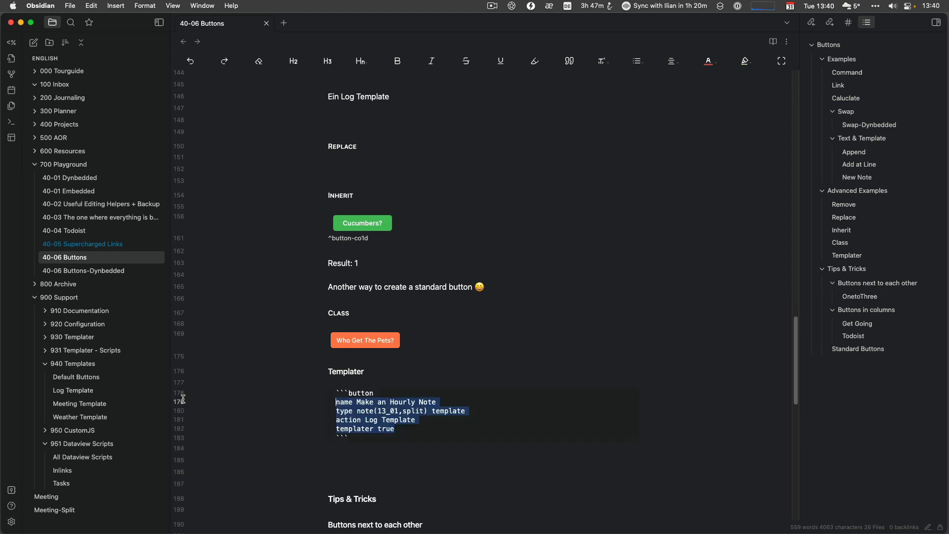
{"action": "left_click", "coordinate": [416, 432]}
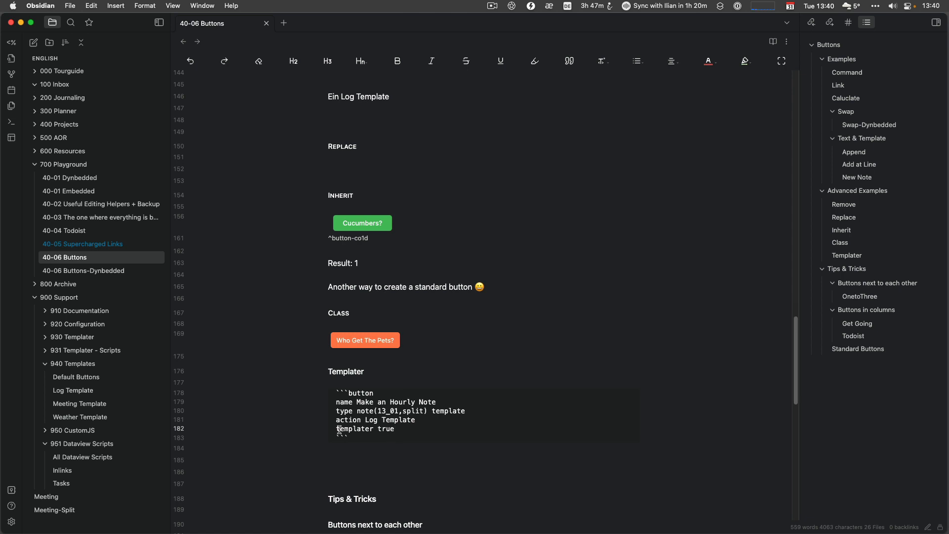
{"action": "left_click_drag", "start_coordinate": [377, 411], "coordinate": [399, 412]}
{"action": "type", "text": "<%"}
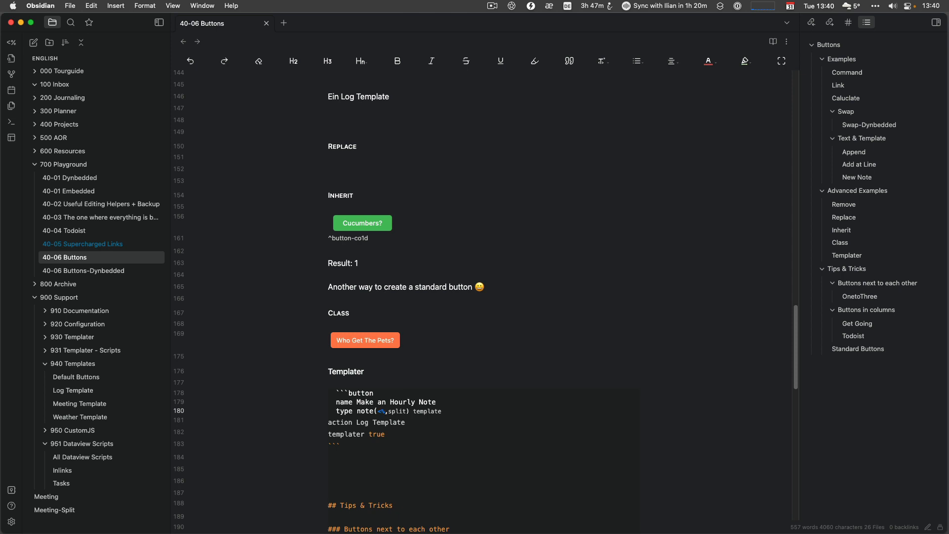
{"action": "type", "text": " tp."}
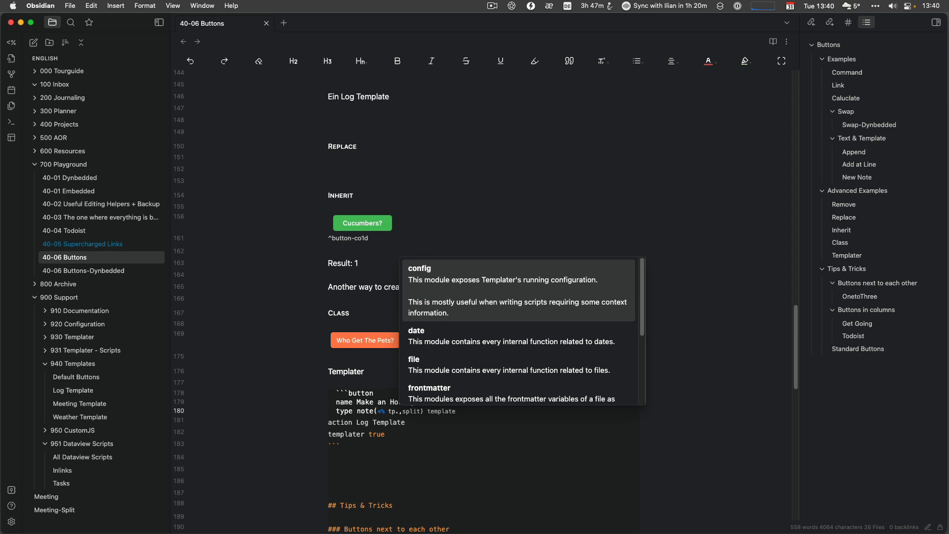
{"action": "type", "text": "date"}
{"action": "type", "text": ".now"}
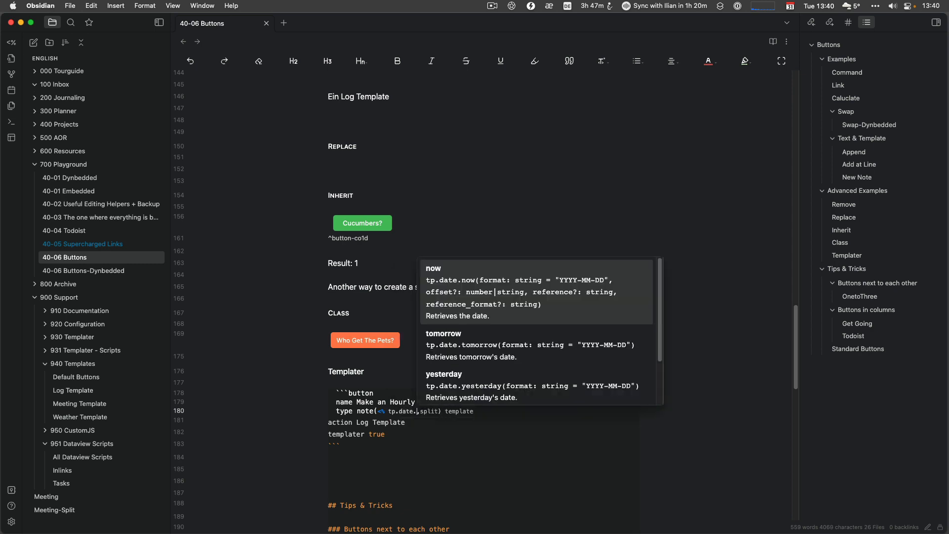
{"action": "type", "text": "(\""}
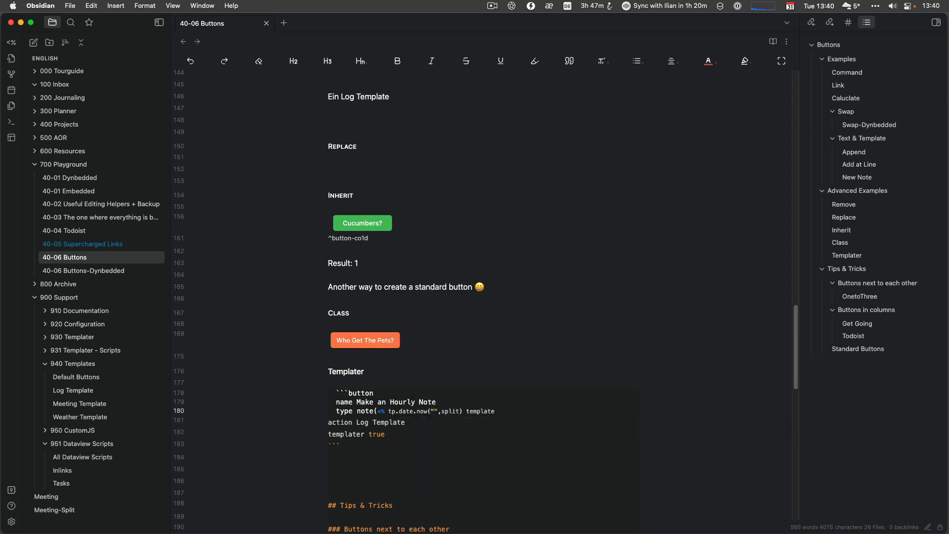
{"action": "type", "text": "HH[_"}
{"action": "key", "text": "BackSpace"}
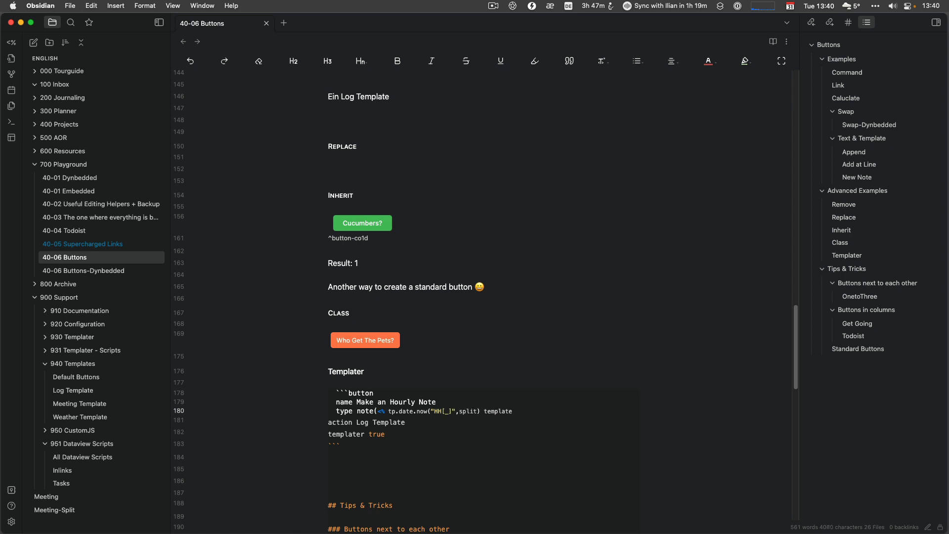
{"action": "type", "text": "MM\") %>"}
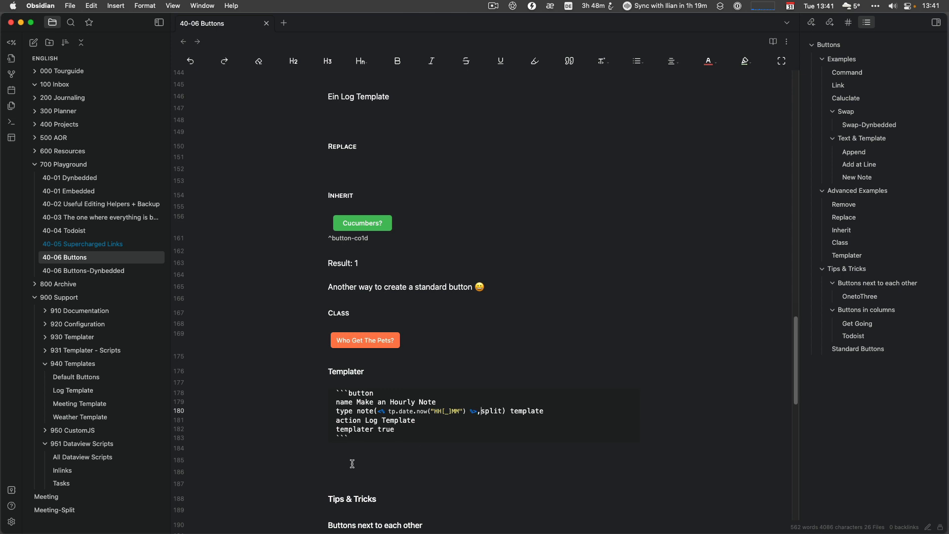
Highlight the date expression, run the Make an Hourly Note button and close the note it creates
{"action": "double_click", "coordinate": [392, 411]}
{"action": "left_click_drag", "start_coordinate": [402, 410], "coordinate": [467, 411]}
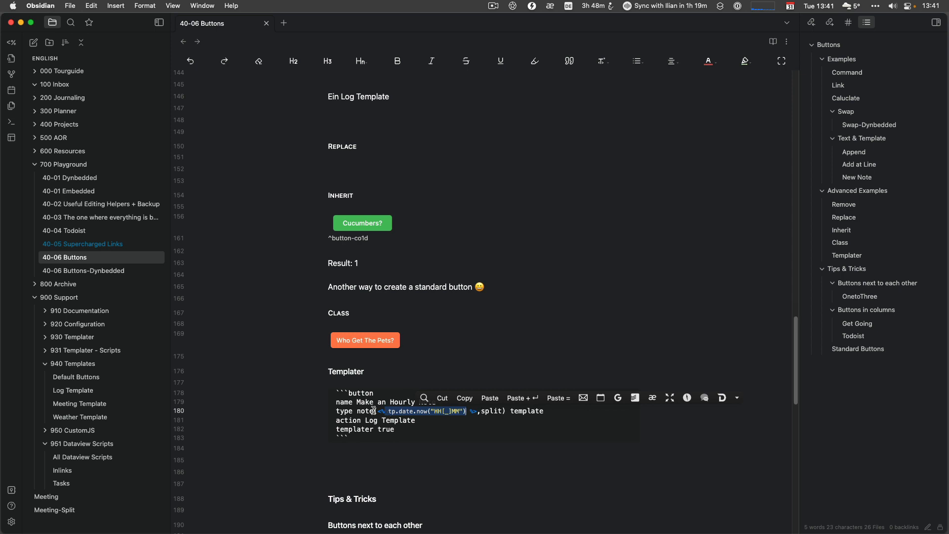
{"action": "left_click", "coordinate": [352, 459]}
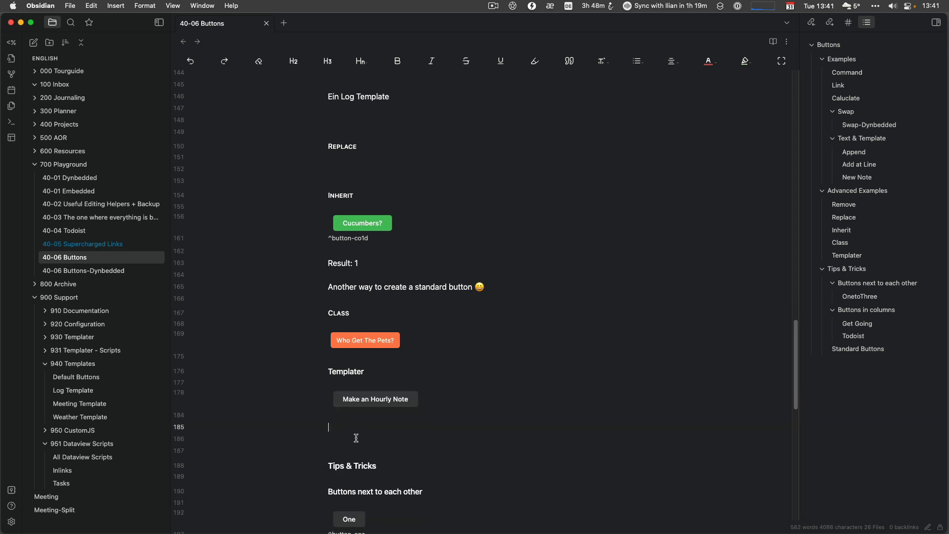
{"action": "left_click", "coordinate": [365, 401]}
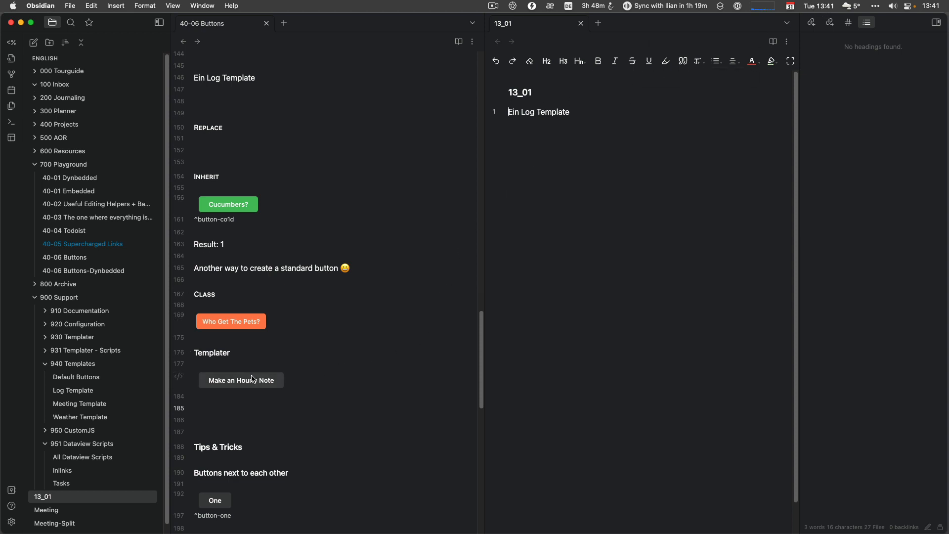
{"action": "left_click", "coordinate": [581, 25]}
{"action": "left_click", "coordinate": [352, 416]}
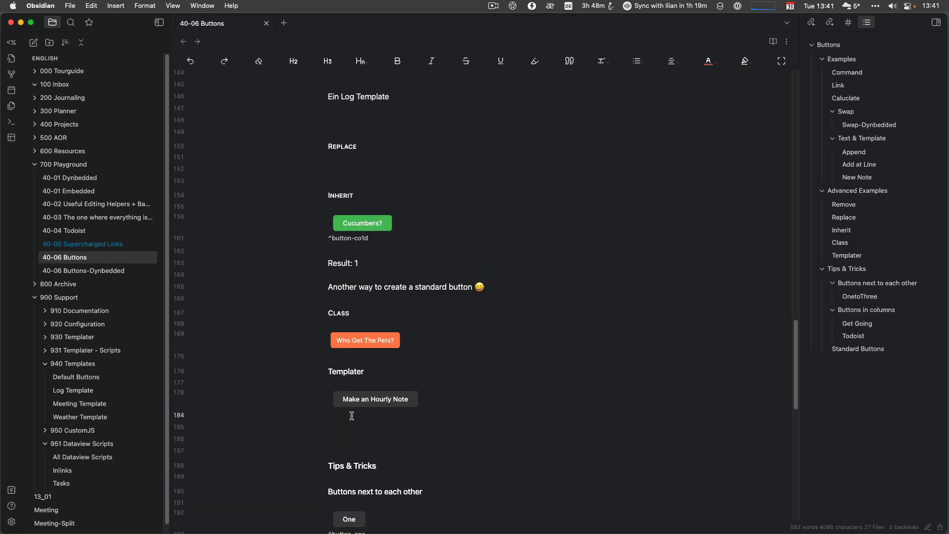
Change the minutes part of the hourly note button's date format to mm and return to the rendered button
{"action": "key", "text": "Up"}
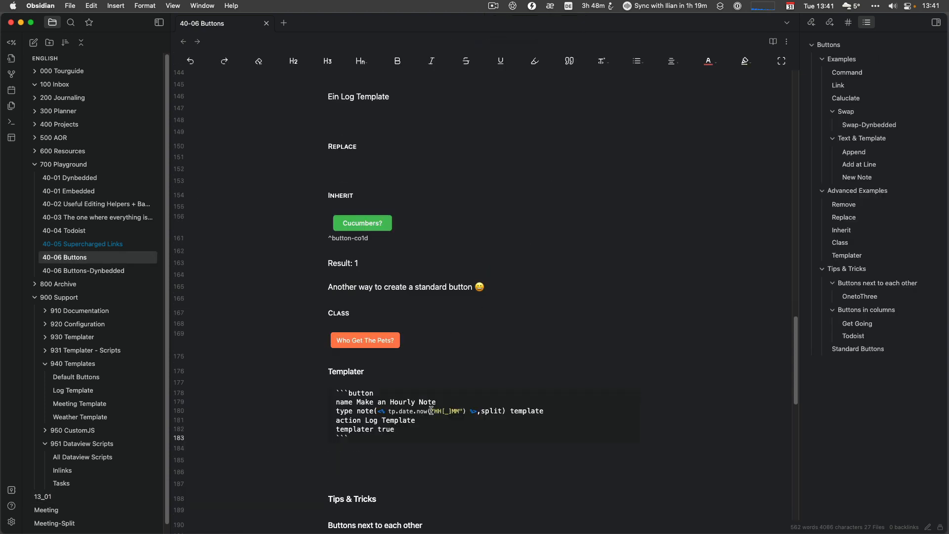
{"action": "left_click", "coordinate": [450, 412]}
{"action": "left_click_drag", "start_coordinate": [449, 411], "coordinate": [459, 411]}
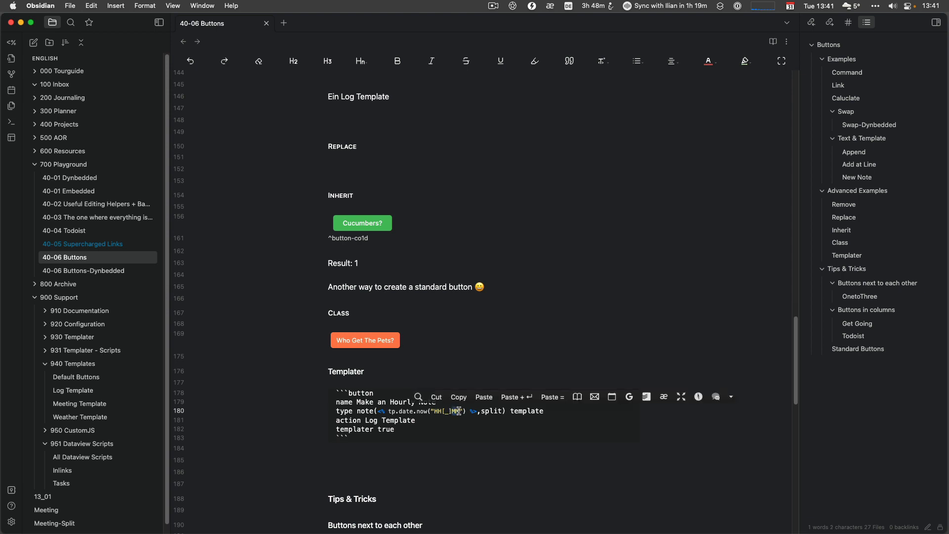
{"action": "type", "text": "mm"}
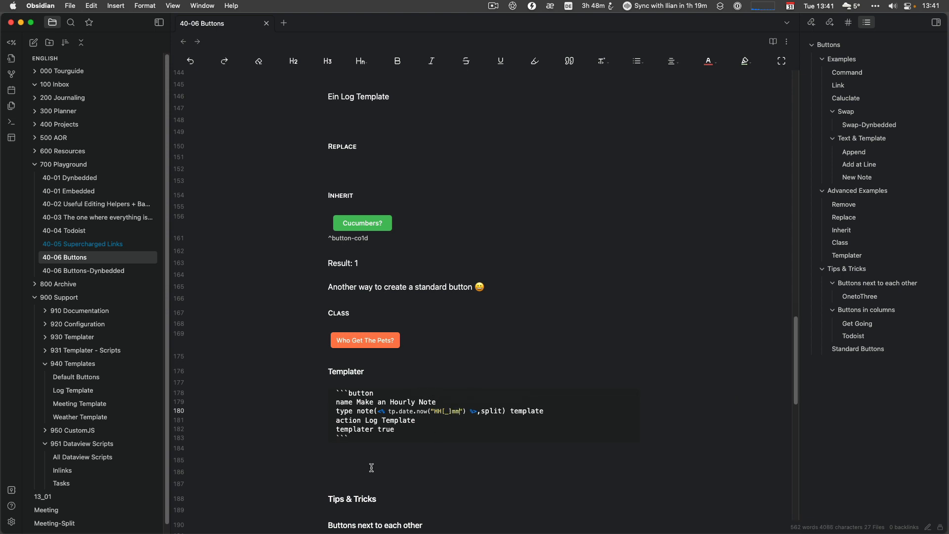
{"action": "left_click", "coordinate": [372, 468]}
Run the corrected Make an Hourly Note button and close the note it creates
{"action": "left_click", "coordinate": [367, 401]}
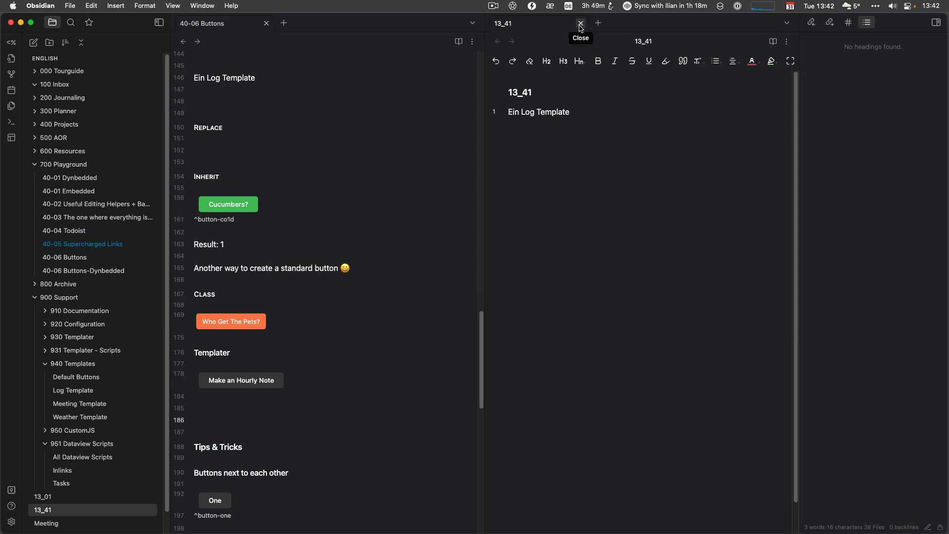
{"action": "left_click", "coordinate": [581, 28]}
{"action": "left_click", "coordinate": [363, 426]}
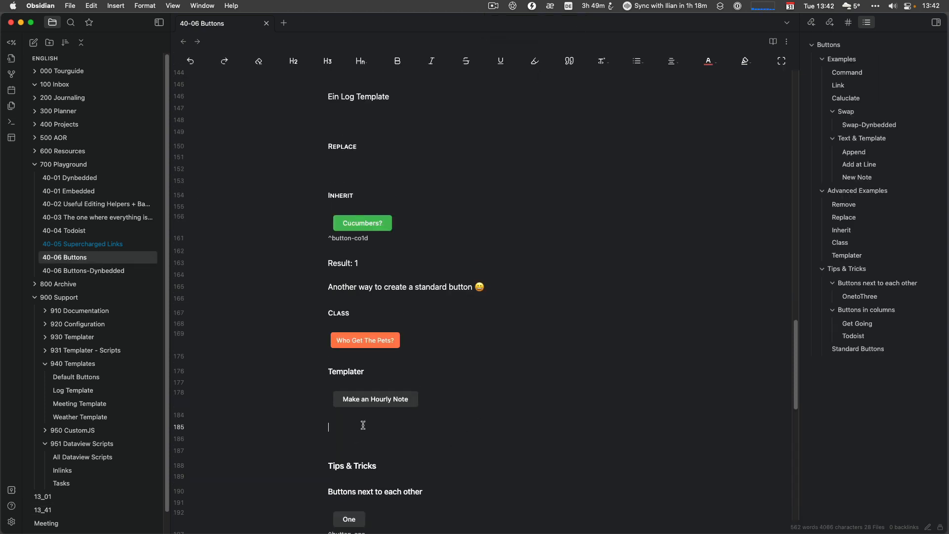
Review the hourly note button's code and look over the Tips & Tricks section below it
{"action": "key", "text": "Up"}
{"action": "key", "text": "Up"}
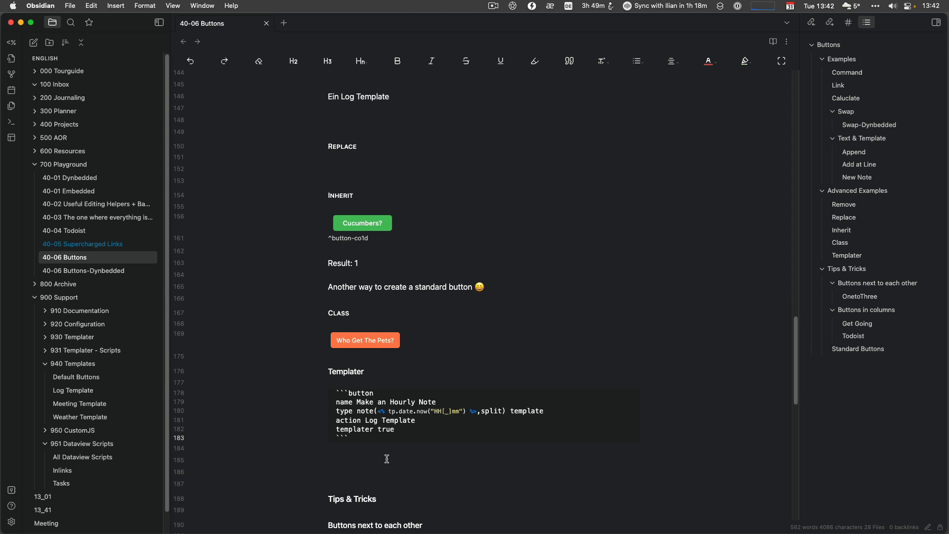
{"action": "scroll", "coordinate": [386, 457], "scroll_direction": "down", "scroll_amount": 5}
{"action": "scroll", "coordinate": [386, 457], "scroll_direction": "down", "scroll_amount": 1}
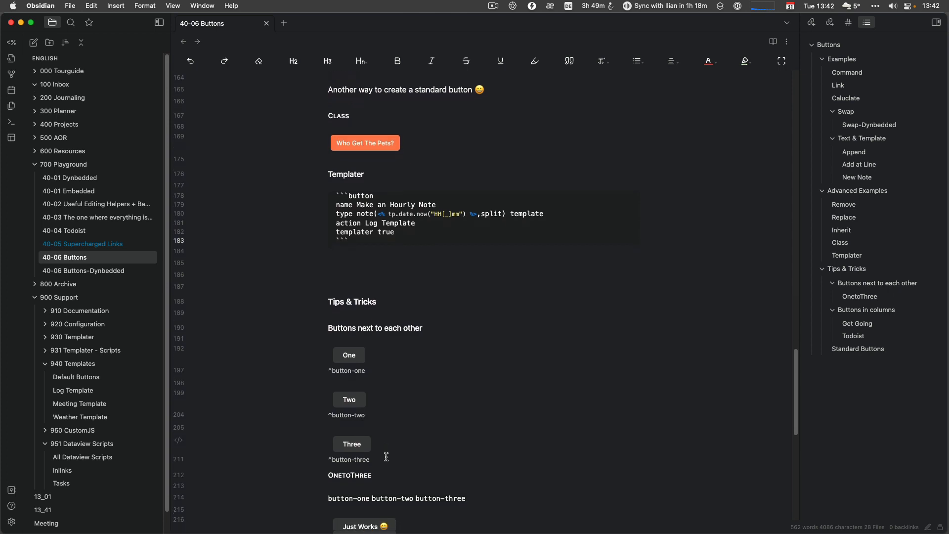
{"action": "scroll", "coordinate": [386, 457], "scroll_direction": "down", "scroll_amount": 5}
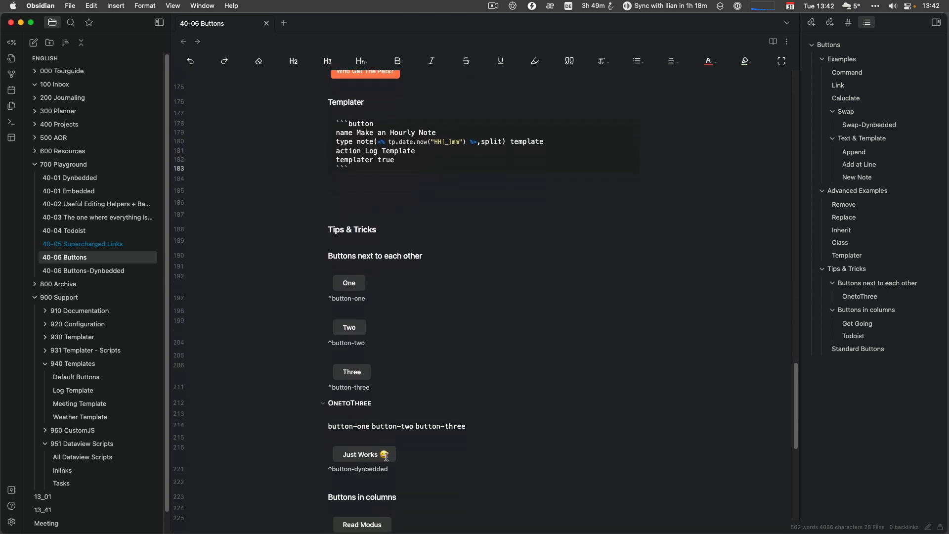
{"action": "scroll", "coordinate": [387, 459], "scroll_direction": "up", "scroll_amount": 5}
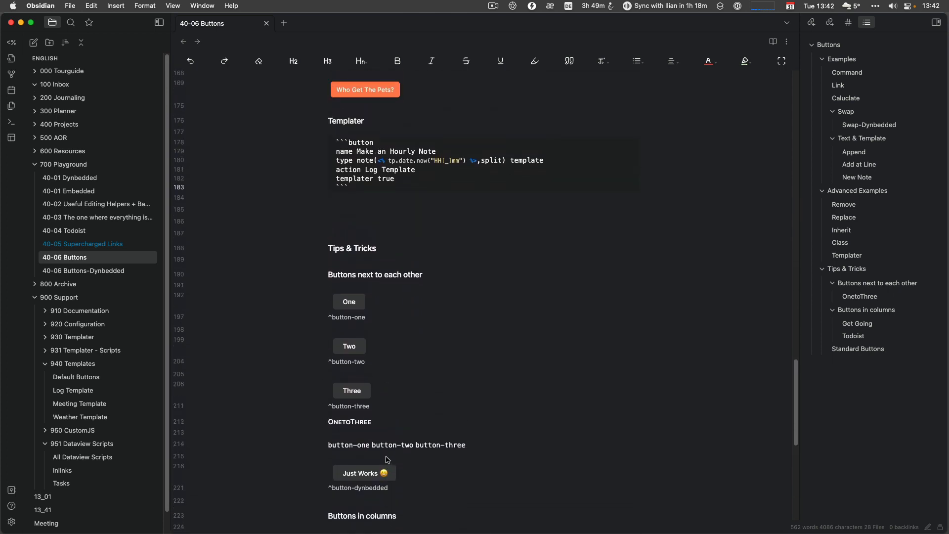
Delete two blank lines above the Tips & Tricks heading
{"action": "left_click", "coordinate": [349, 300]}
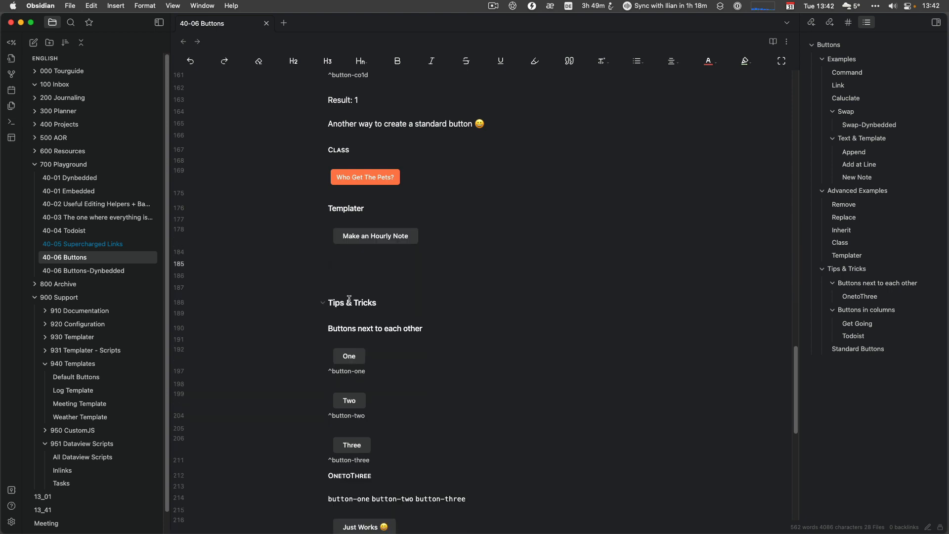
{"action": "key", "text": "Delete"}
{"action": "key", "text": "Delete"}
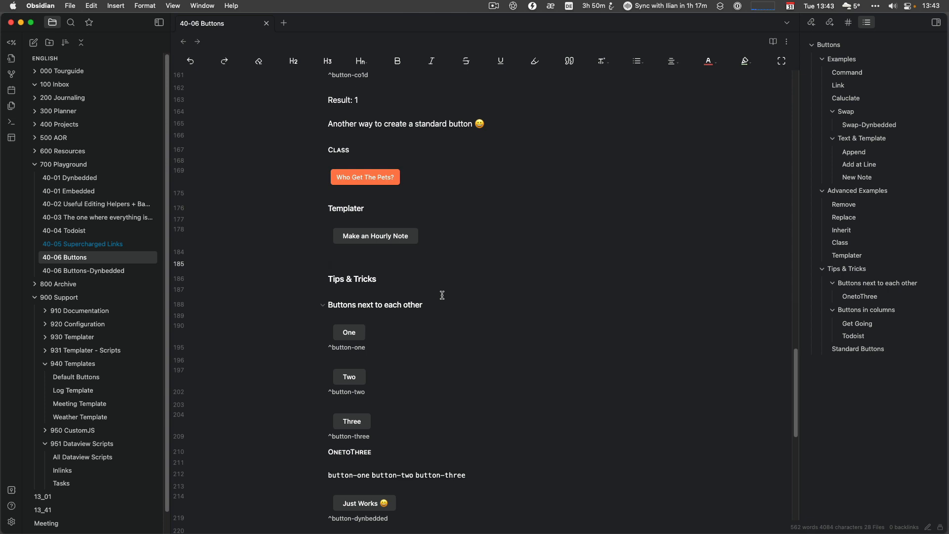
Insert a blank line between ^button-three and the OnetoThree heading, checking the inline buttons in reading view
{"action": "left_click", "coordinate": [773, 41]}
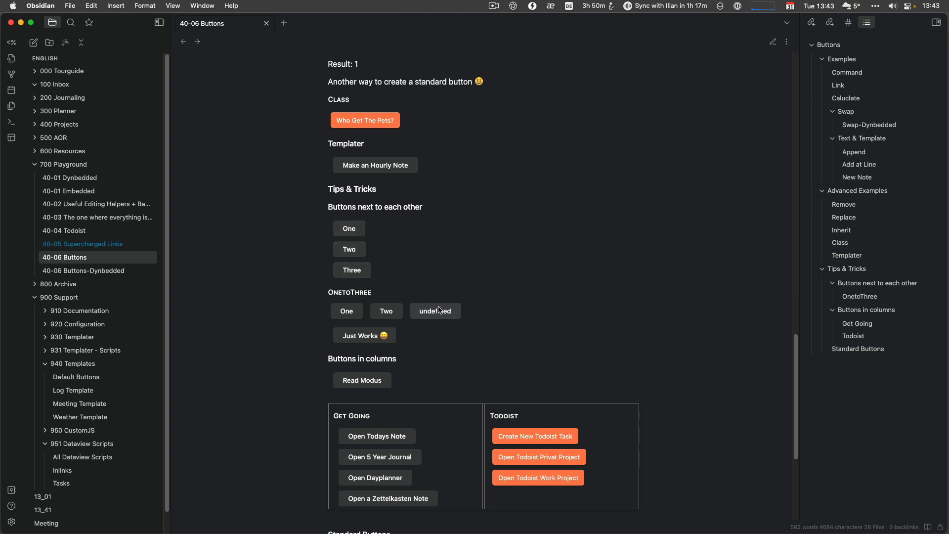
{"action": "left_click", "coordinate": [773, 42]}
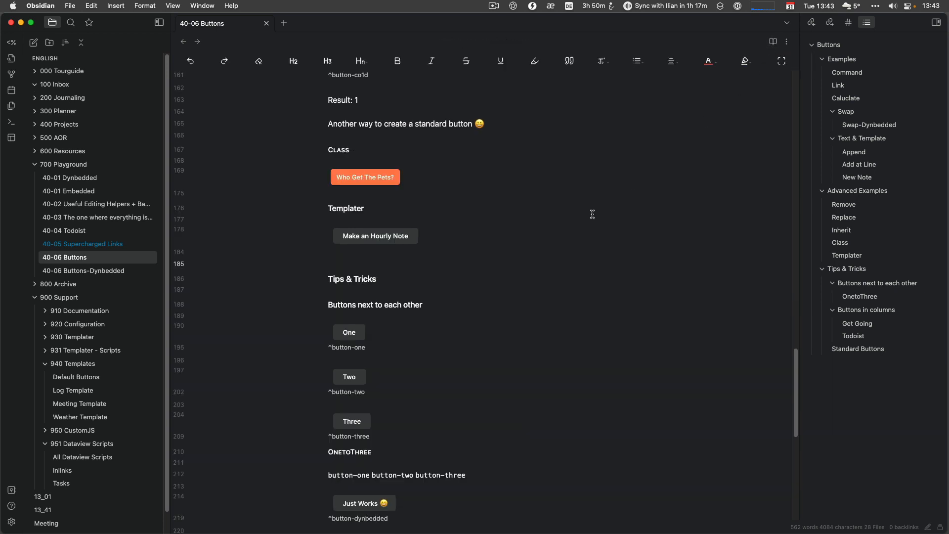
{"action": "left_click", "coordinate": [383, 436]}
{"action": "key", "text": "Return"}
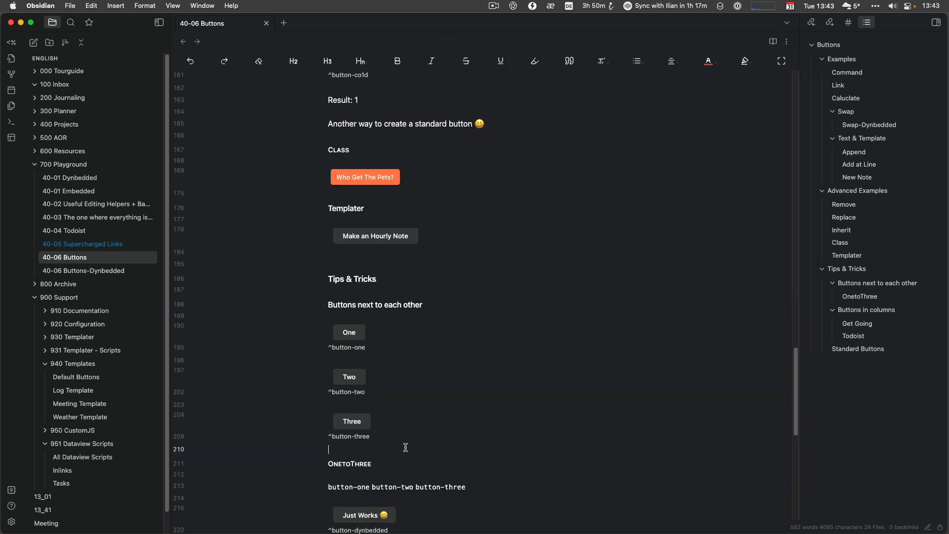
{"action": "scroll", "coordinate": [405, 448], "scroll_direction": "down", "scroll_amount": 1}
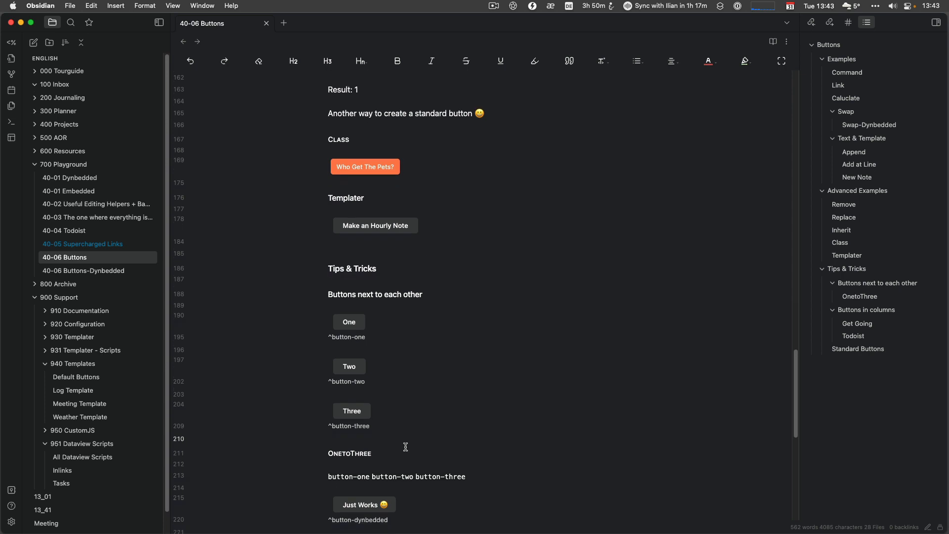
{"action": "left_click", "coordinate": [774, 42]}
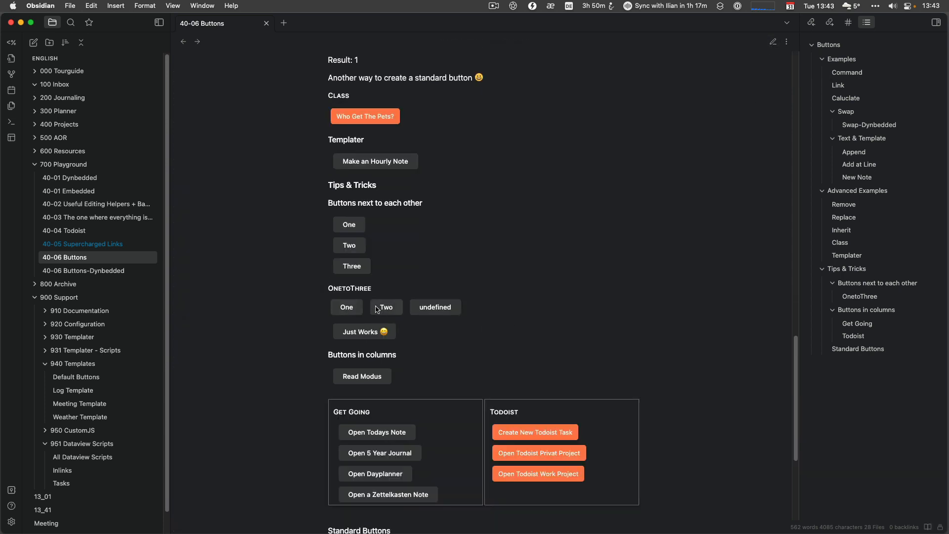
Close and reopen the 40-06 Buttons note, then check the OnetoThree inline buttons in reading view
{"action": "left_click", "coordinate": [267, 23]}
{"action": "left_click", "coordinate": [64, 257]}
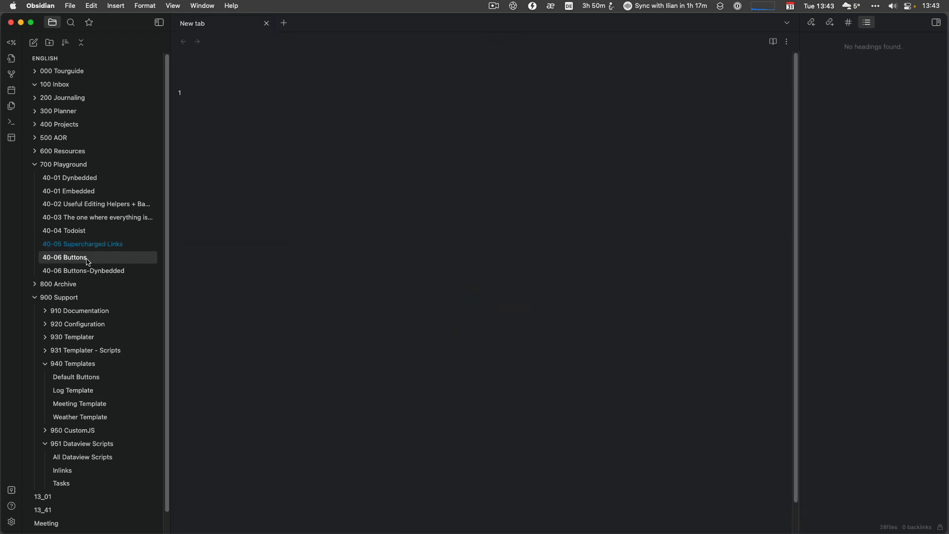
{"action": "scroll", "coordinate": [590, 299], "scroll_direction": "down", "scroll_amount": 15}
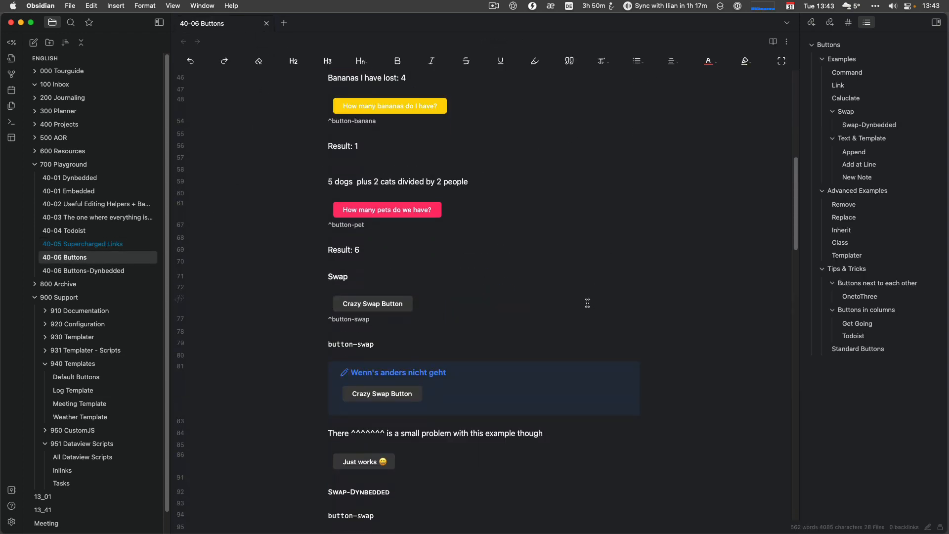
{"action": "left_click", "coordinate": [773, 41]}
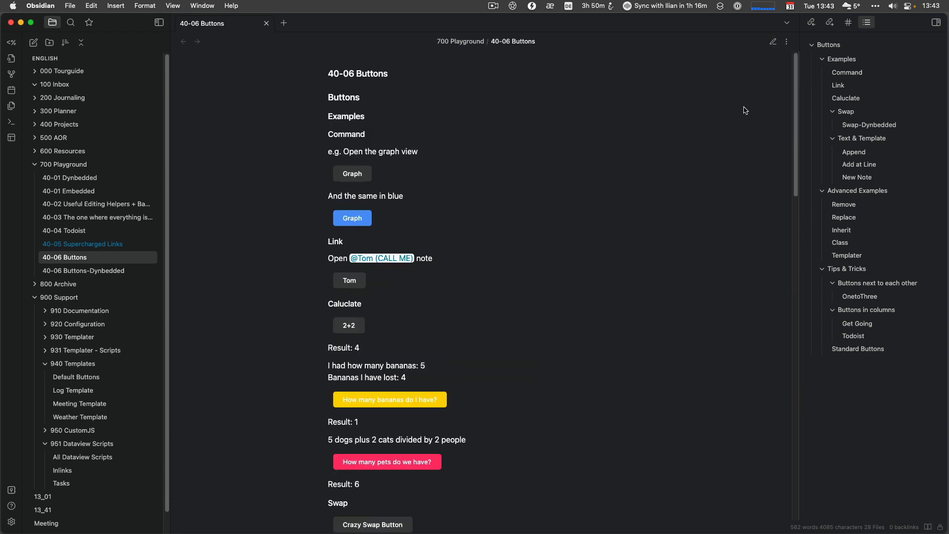
{"action": "scroll", "coordinate": [649, 331], "scroll_direction": "down", "scroll_amount": 10}
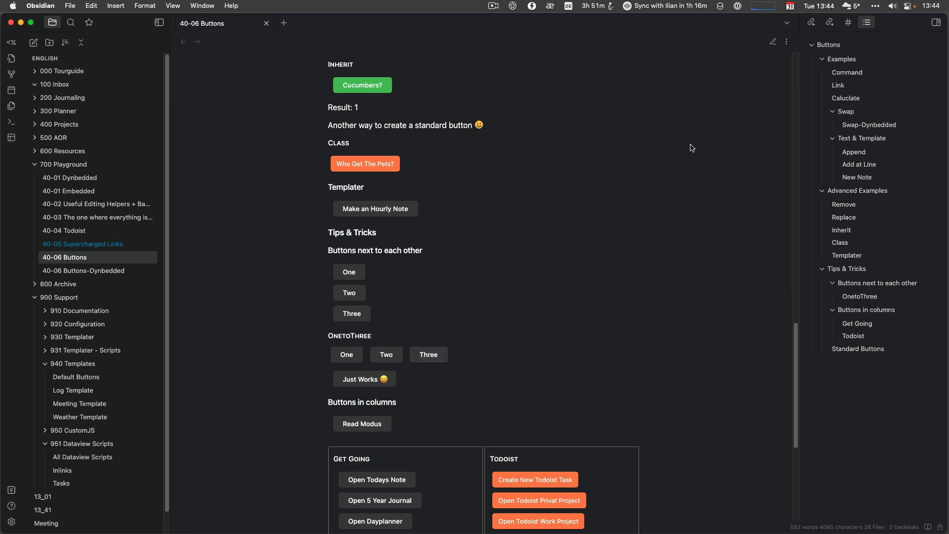
Return the note to editing and show the code of the Just Works button under OnetoThree
{"action": "left_click", "coordinate": [775, 40]}
{"action": "scroll", "coordinate": [534, 346], "scroll_direction": "down", "scroll_amount": 5}
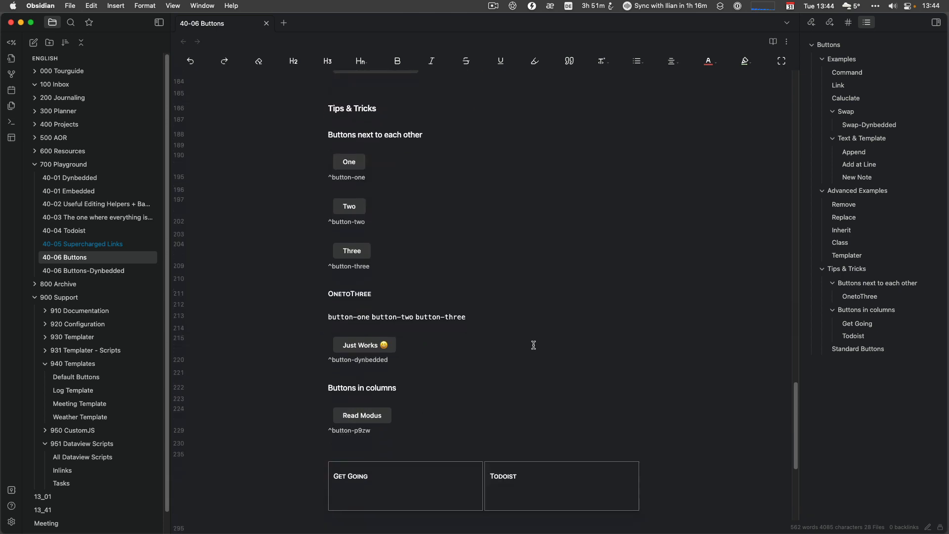
{"action": "left_click", "coordinate": [385, 280]}
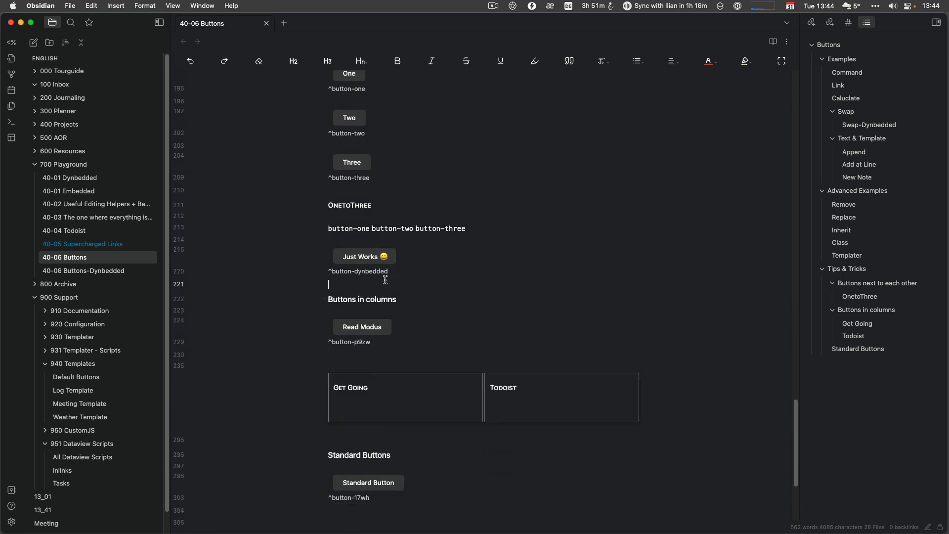
{"action": "key", "text": "Up"}
{"action": "key", "text": "Up"}
{"action": "key", "text": "Up"}
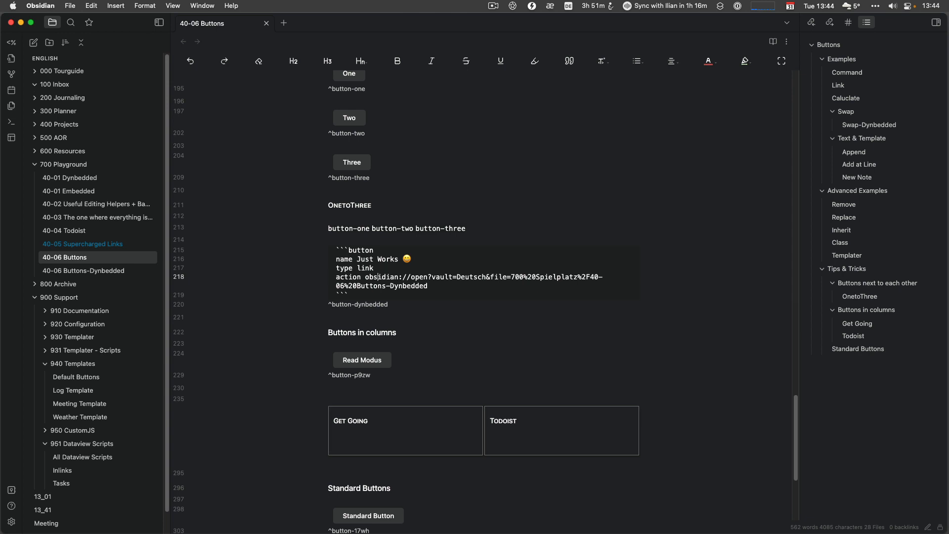
Update the Just Works button's action link under OnetoThree to the vault English and the folder 700%20Playground
{"action": "key", "text": "Right"}
{"action": "type", "text": "^"}
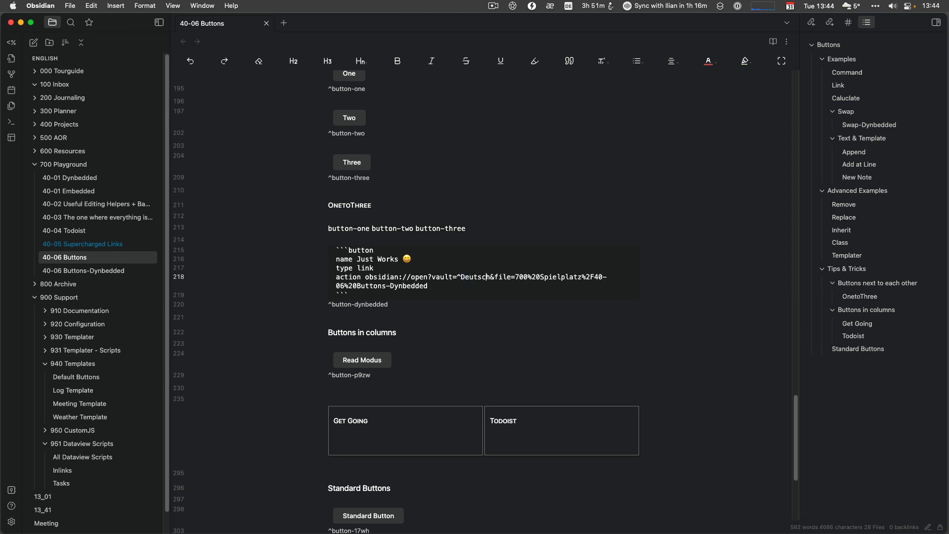
{"action": "left_click_drag", "start_coordinate": [490, 276], "coordinate": [457, 277]}
{"action": "type", "text": "English"}
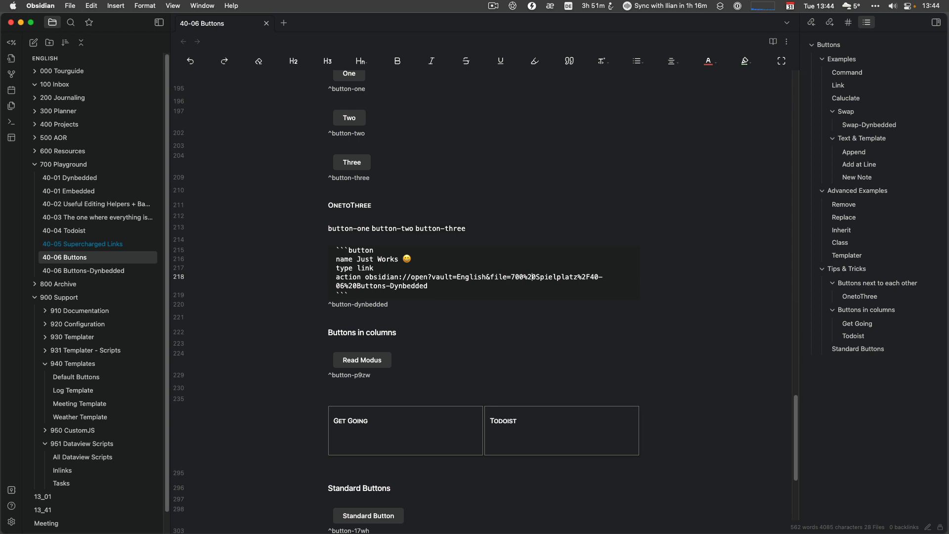
{"action": "left_click_drag", "start_coordinate": [537, 277], "coordinate": [578, 277]}
{"action": "type", "text": "Playgrou"}
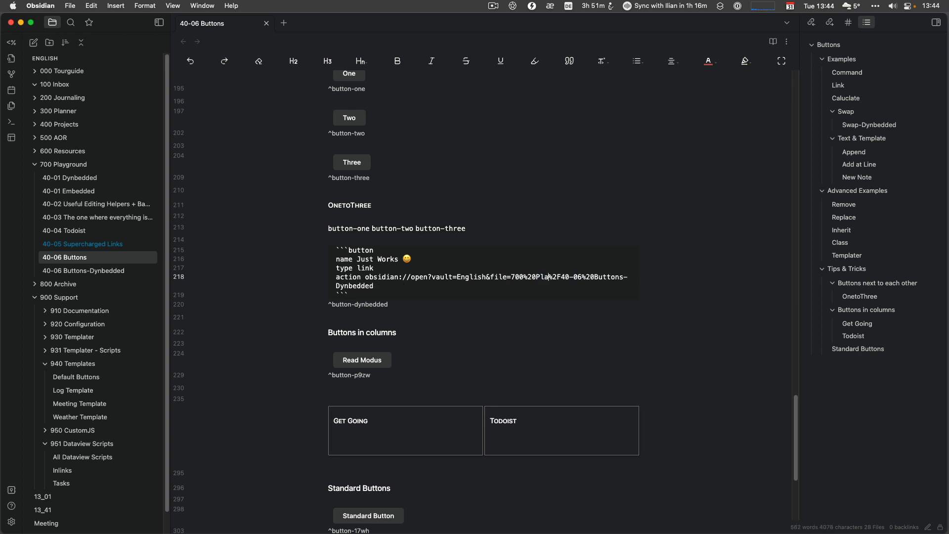
{"action": "type", "text": "nd"}
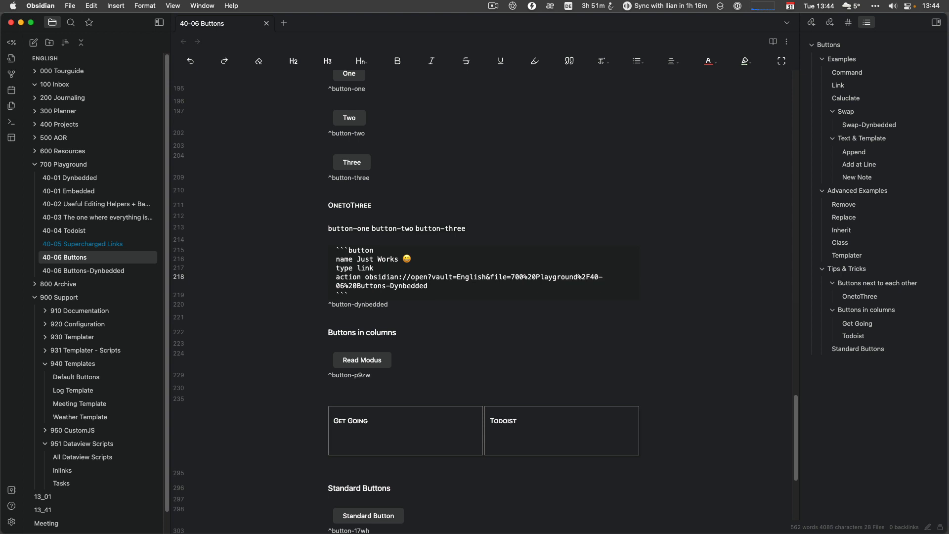
{"action": "left_click", "coordinate": [316, 330]}
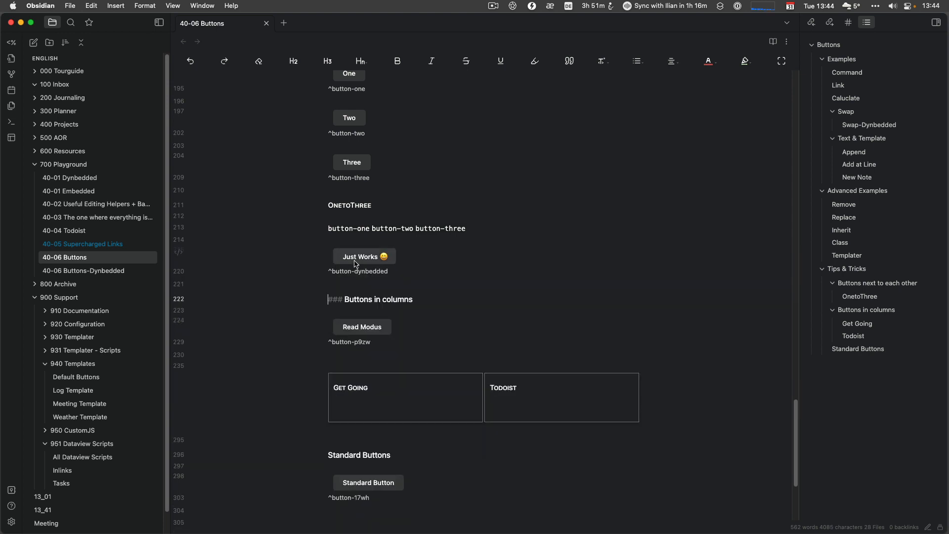
Test the Just Works link to 40-06 Buttons-Dynbedded, run the One button there and close the resulting new tab
{"action": "left_click", "coordinate": [355, 257]}
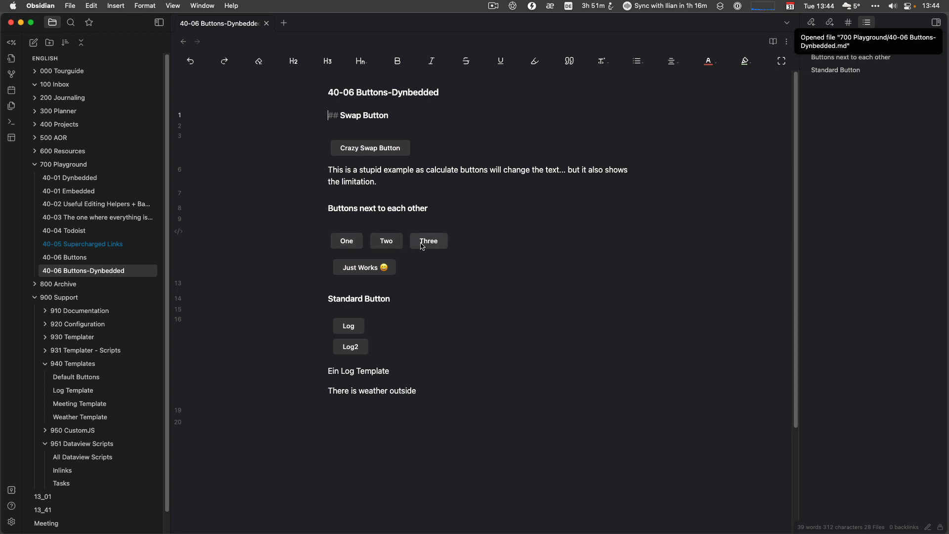
{"action": "left_click", "coordinate": [357, 246]}
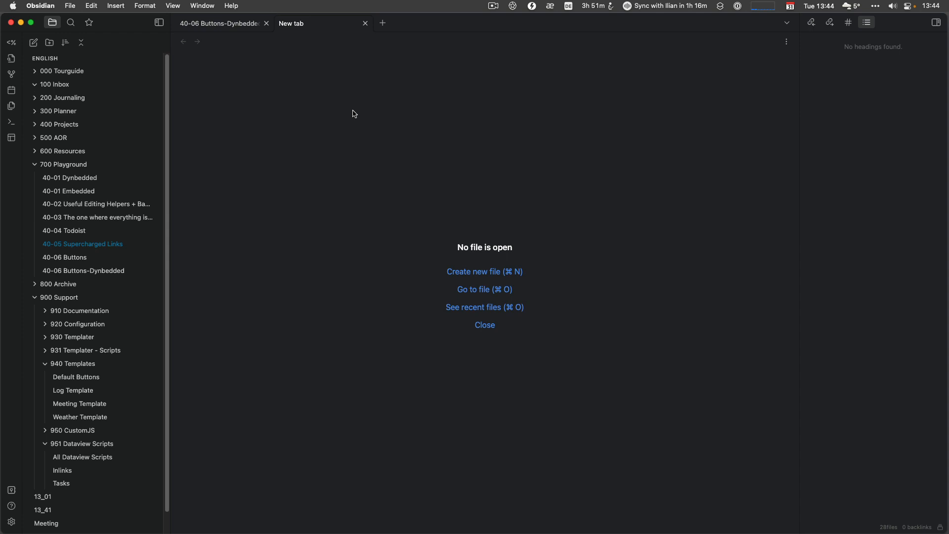
{"action": "left_click", "coordinate": [365, 24]}
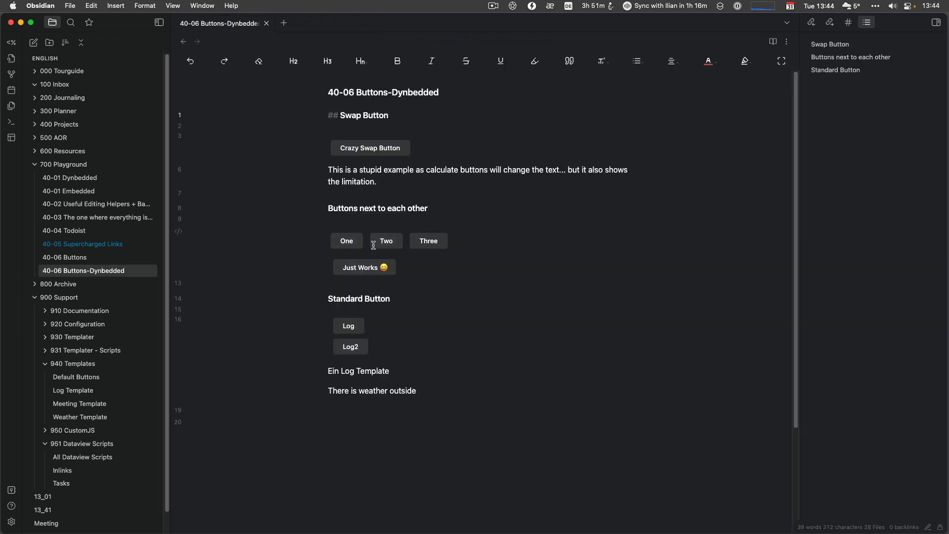
Return to the 40-06 Buttons note and examine the inline button-one, button-two and button-three codes under OnetoThree
{"action": "left_click", "coordinate": [71, 257]}
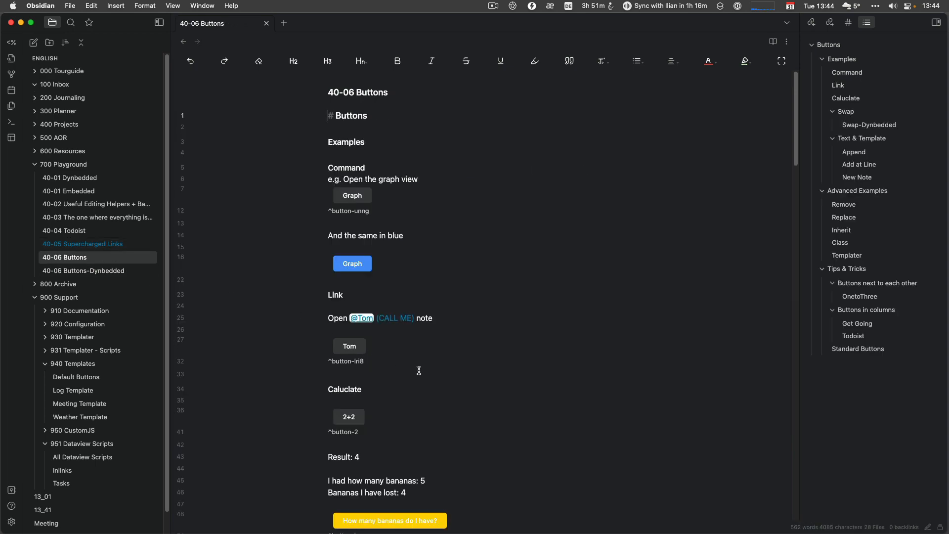
{"action": "scroll", "coordinate": [420, 371], "scroll_direction": "down", "scroll_amount": 15}
{"action": "scroll", "coordinate": [425, 371], "scroll_direction": "down", "scroll_amount": 3}
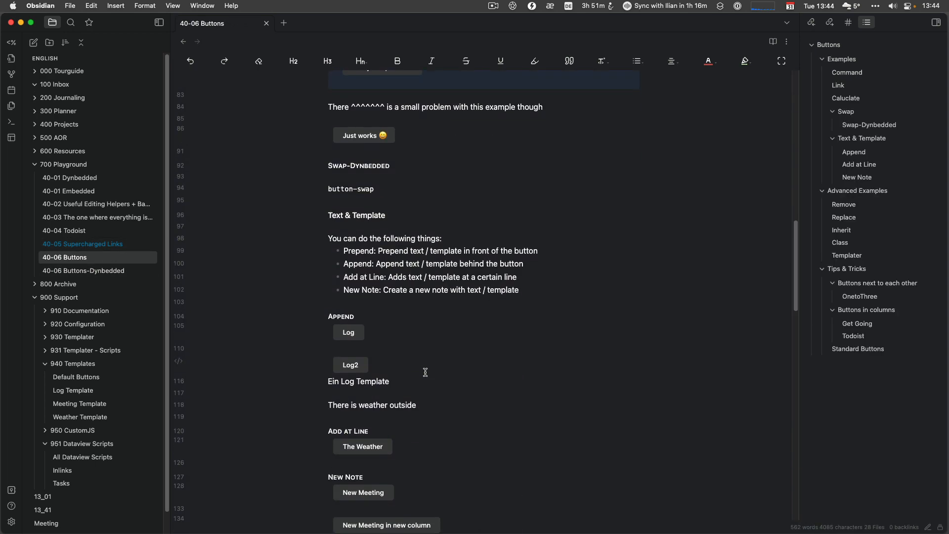
{"action": "scroll", "coordinate": [425, 372], "scroll_direction": "down", "scroll_amount": 12}
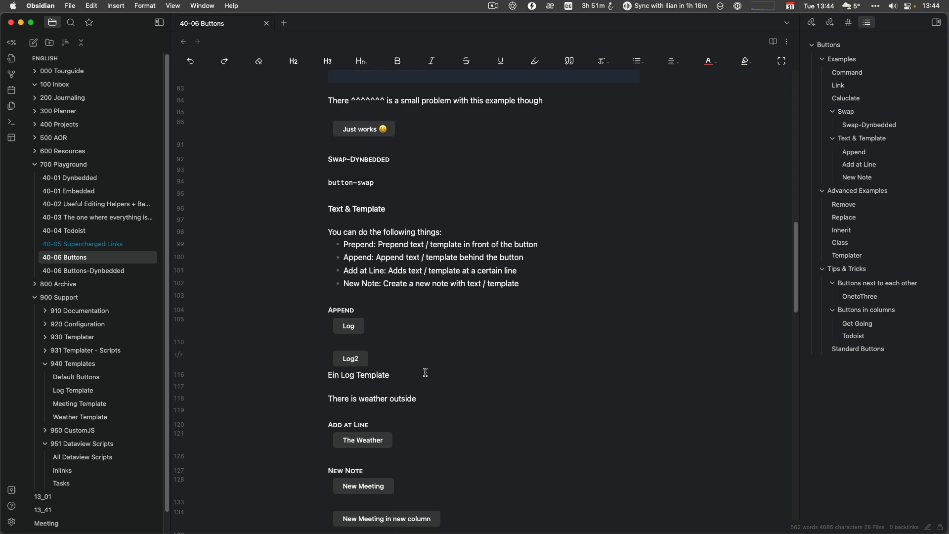
{"action": "scroll", "coordinate": [425, 372], "scroll_direction": "down", "scroll_amount": 18}
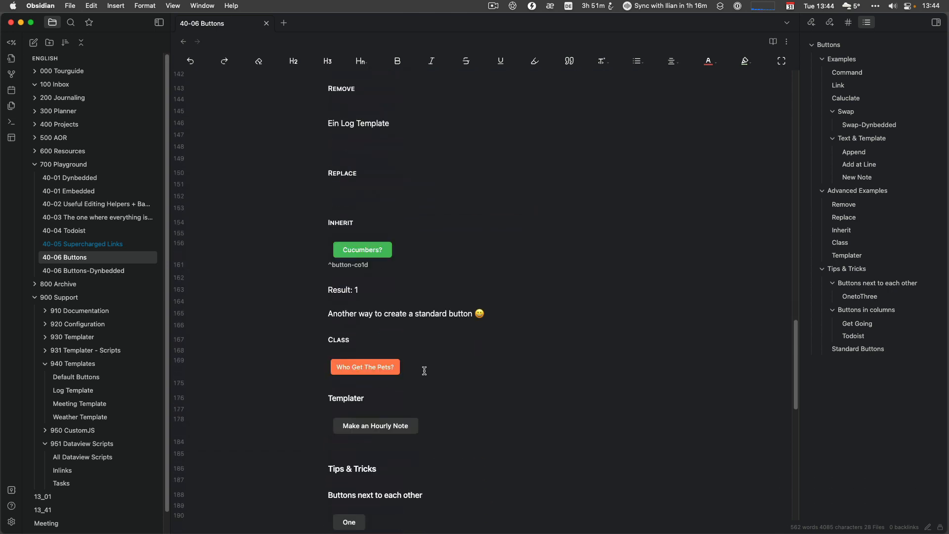
{"action": "scroll", "coordinate": [430, 374], "scroll_direction": "down", "scroll_amount": 12}
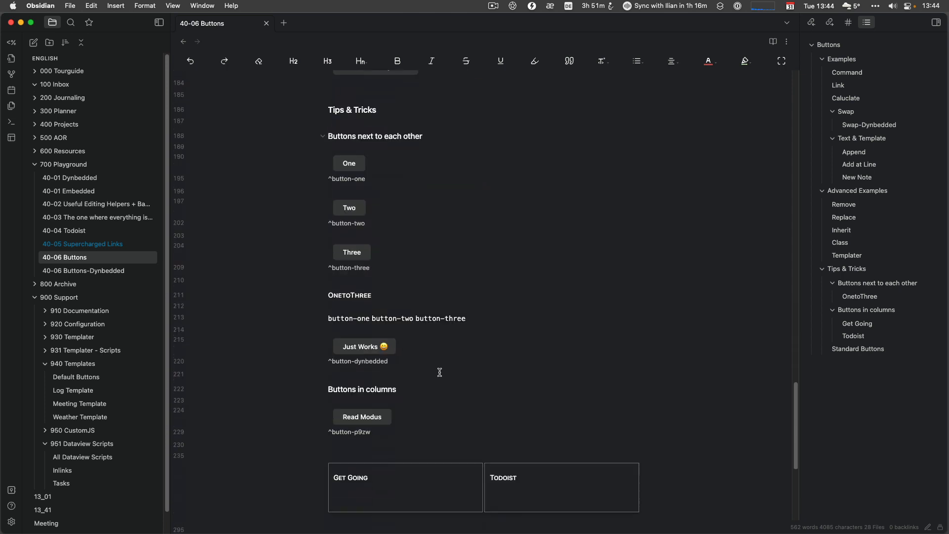
{"action": "left_click", "coordinate": [356, 318]}
{"action": "left_click_drag", "start_coordinate": [471, 320], "coordinate": [328, 318]}
{"action": "key", "text": "Left"}
{"action": "left_click", "coordinate": [446, 321]}
{"action": "scroll", "coordinate": [506, 317], "scroll_direction": "down", "scroll_amount": 1}
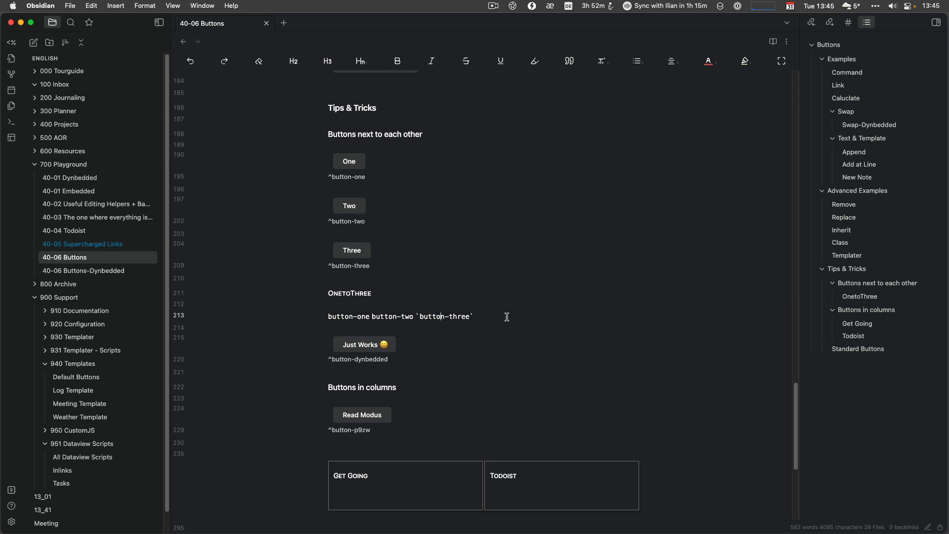
Switch to Preview to examine the button columns in 40-06 - Homepage.png, moving the image window into view and away again
{"action": "scroll", "coordinate": [506, 317], "scroll_direction": "down", "scroll_amount": 1}
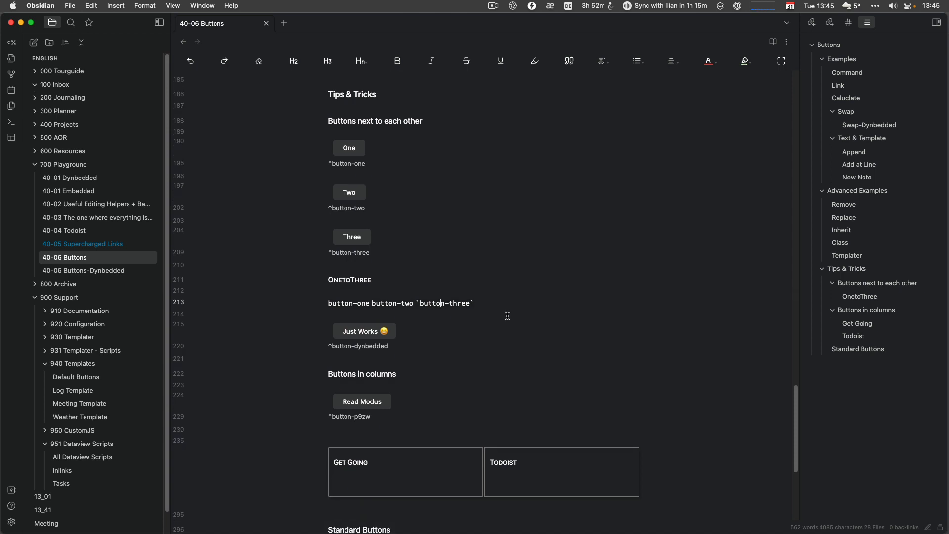
{"action": "scroll", "coordinate": [506, 317], "scroll_direction": "down", "scroll_amount": 5}
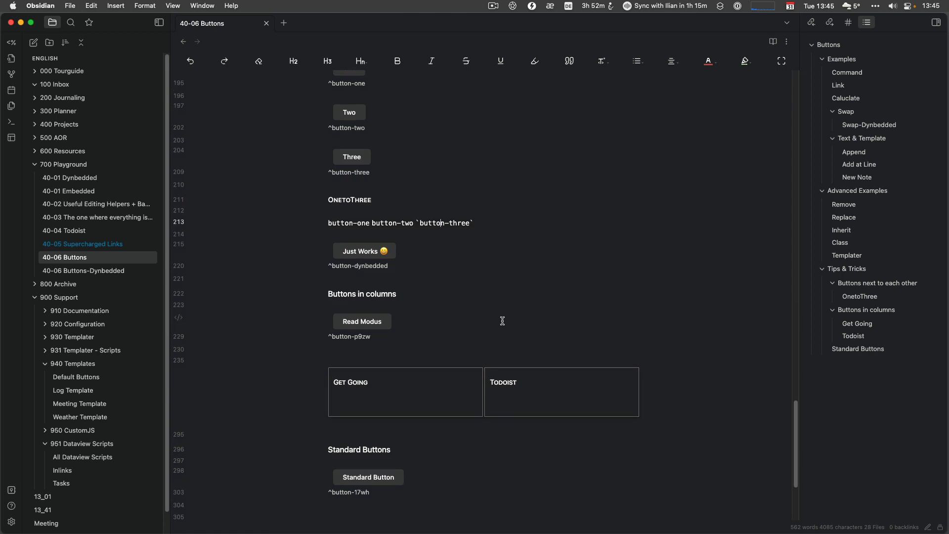
{"action": "scroll", "coordinate": [503, 321], "scroll_direction": "down", "scroll_amount": 1}
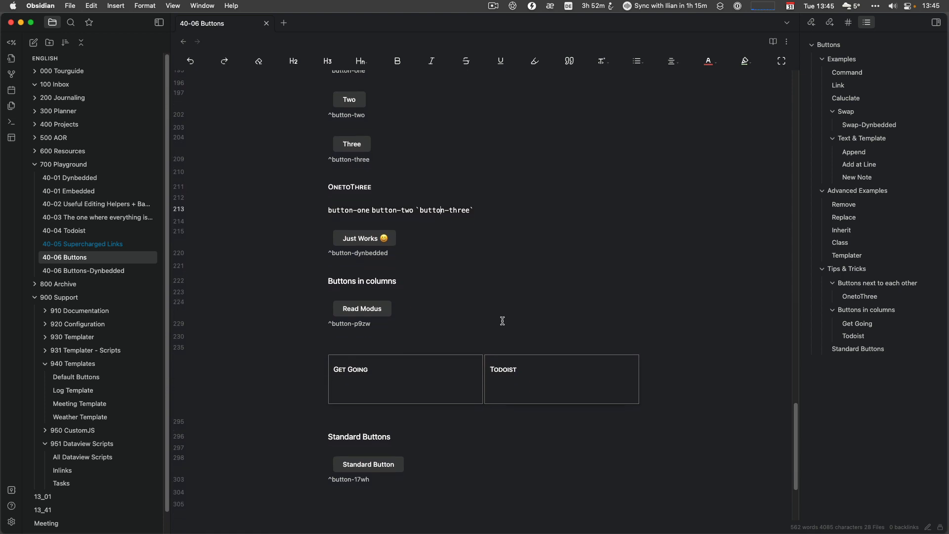
{"action": "key", "text": "super+Tab"}
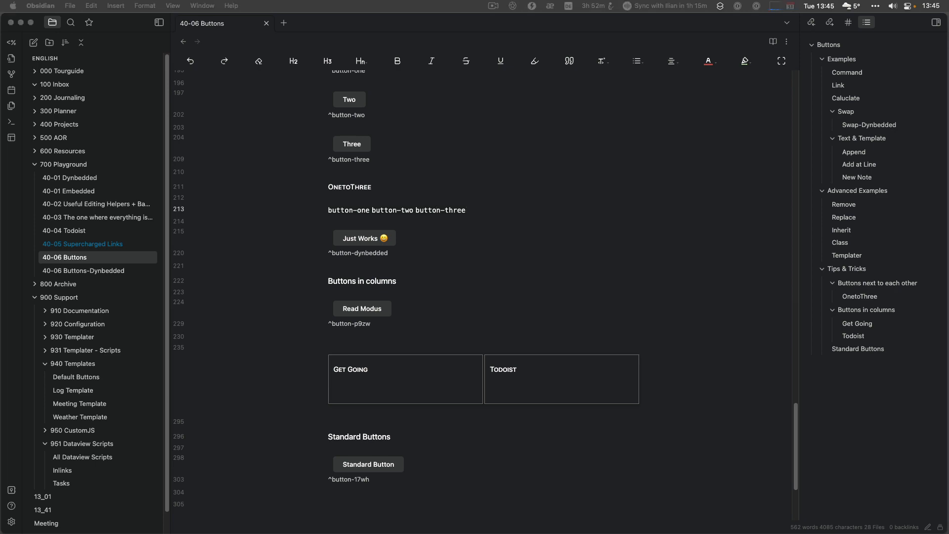
{"action": "left_click_drag", "start_coordinate": [0, 77], "coordinate": [453, 25]}
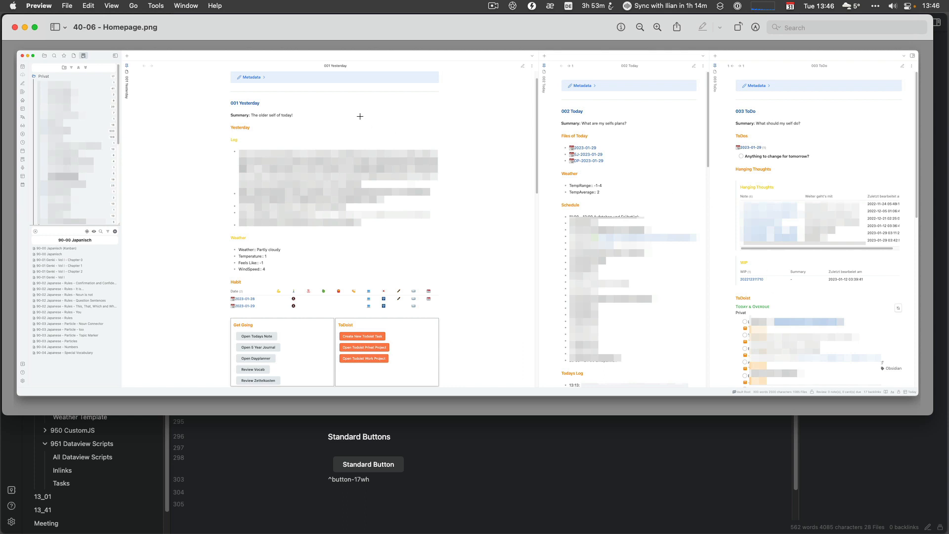
{"action": "left_click_drag", "start_coordinate": [366, 31], "coordinate": [359, 28]}
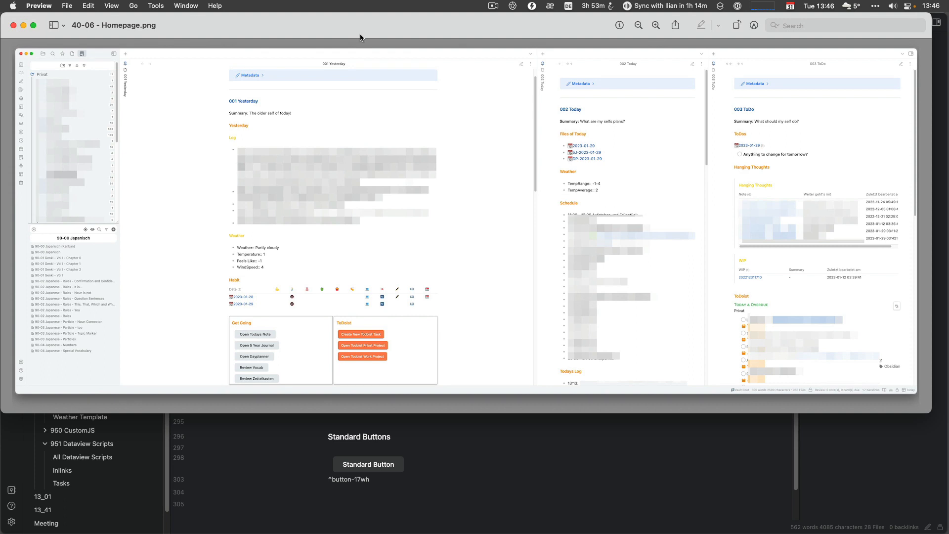
{"action": "left_click_drag", "start_coordinate": [357, 24], "coordinate": [0, 117]}
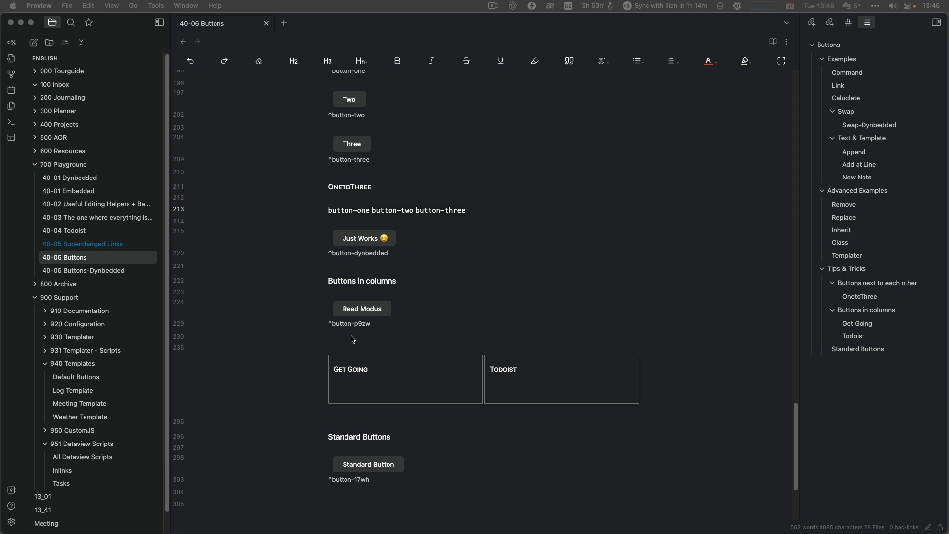
Switch to Obsidian and examine the start-multi-column settings code under Buttons in columns
{"action": "left_click", "coordinate": [366, 332]}
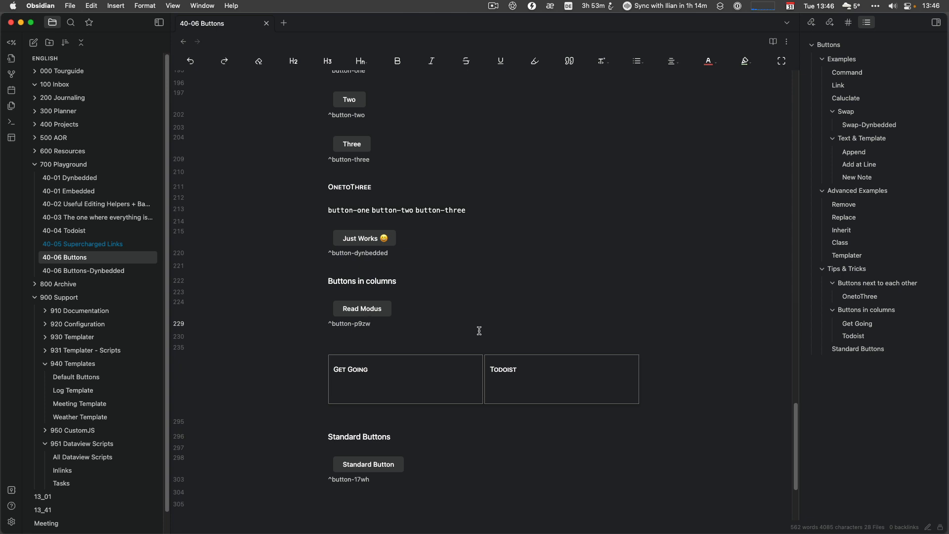
{"action": "key", "text": "Down"}
{"action": "key", "text": "Down"}
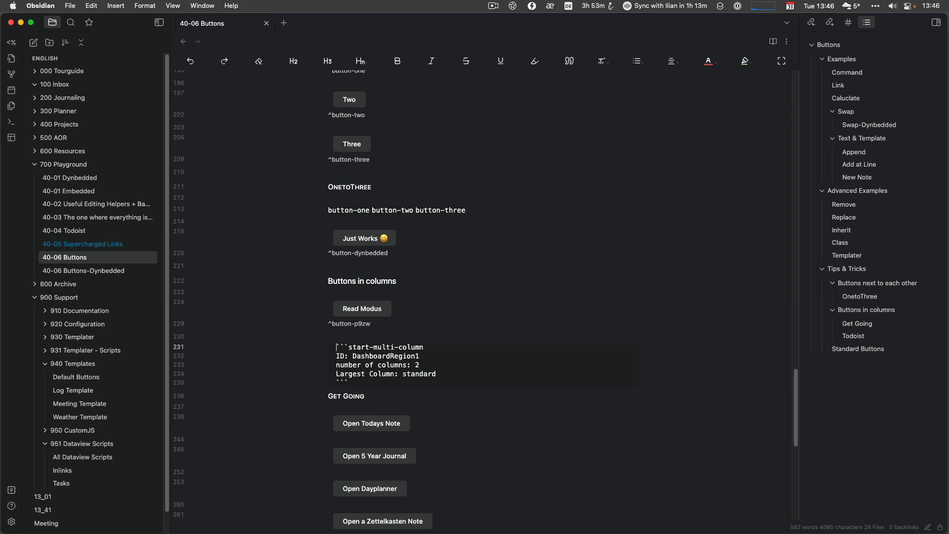
{"action": "key", "text": "Down"}
{"action": "key", "text": "Down"}
{"action": "key", "text": "Down"}
{"action": "key", "text": "Down"}
{"action": "key", "text": "Down"}
{"action": "key", "text": "Down"}
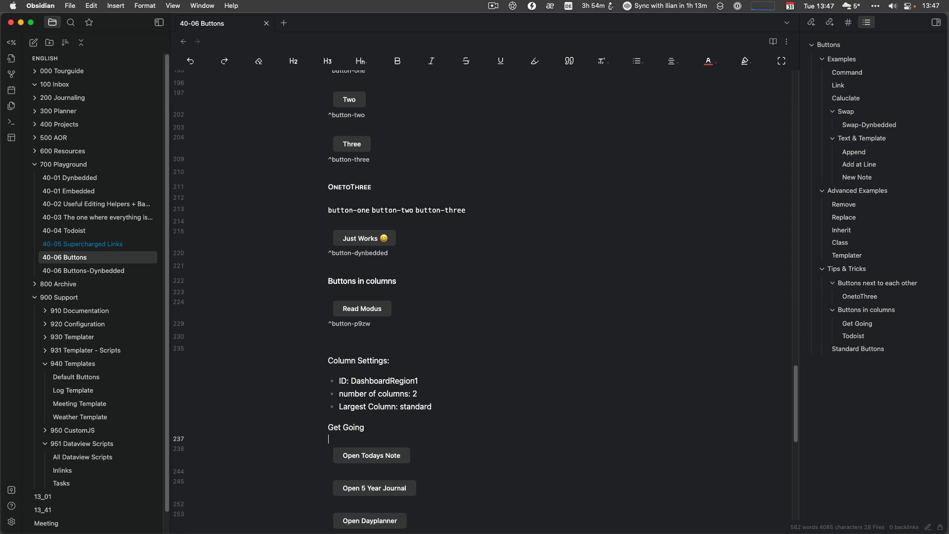
Examine the code of the Open Todays Note and Open 5 Year Journal buttons, highlighting the date in the journal link
{"action": "key", "text": "Down"}
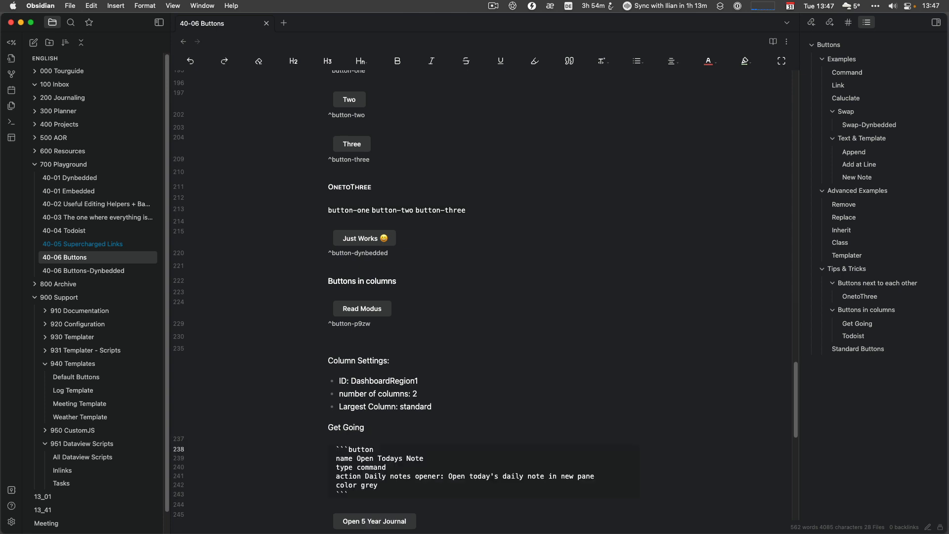
{"action": "key", "text": "Down"}
{"action": "key", "text": "Down"}
{"action": "key", "text": "Down"}
{"action": "key", "text": "Down"}
{"action": "key", "text": "Down"}
{"action": "key", "text": "Down"}
{"action": "key", "text": "Down"}
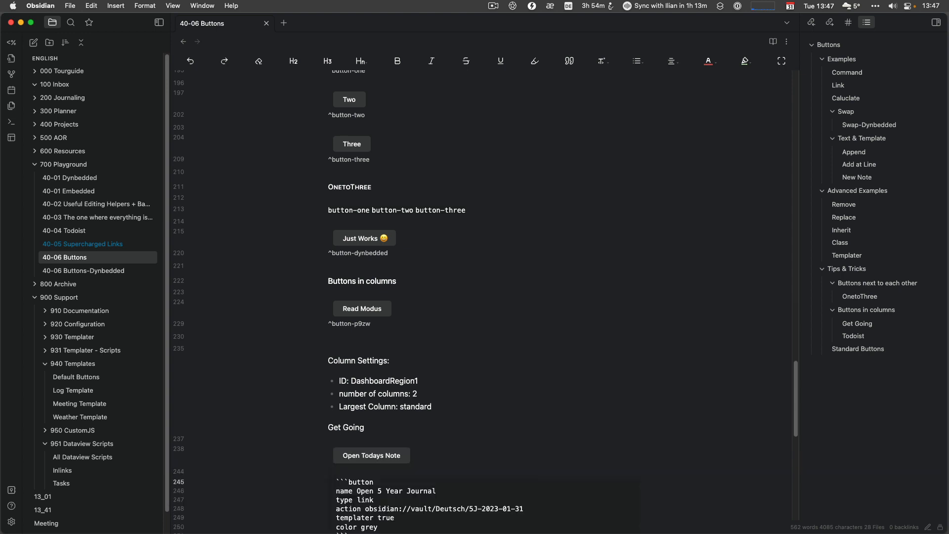
{"action": "scroll", "coordinate": [544, 413], "scroll_direction": "down", "scroll_amount": 4}
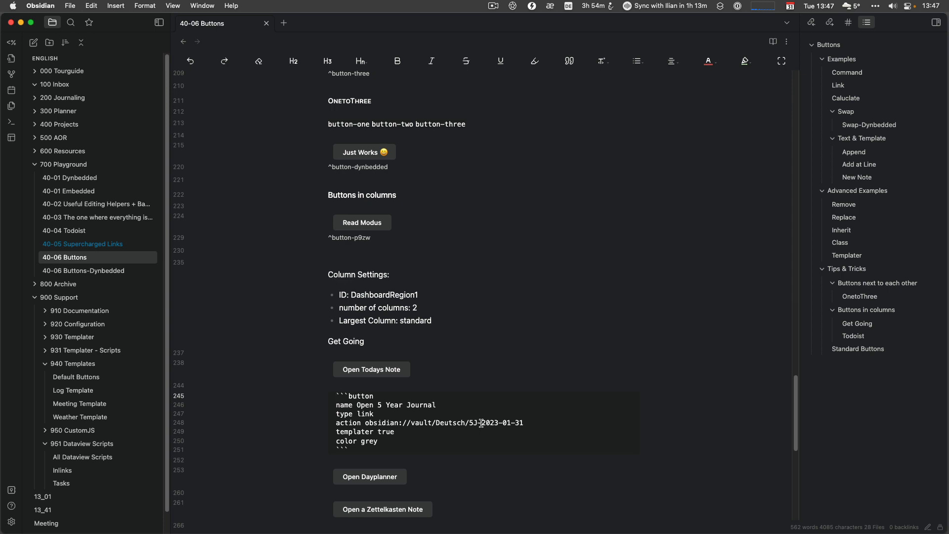
{"action": "left_click_drag", "start_coordinate": [482, 423], "coordinate": [534, 426]}
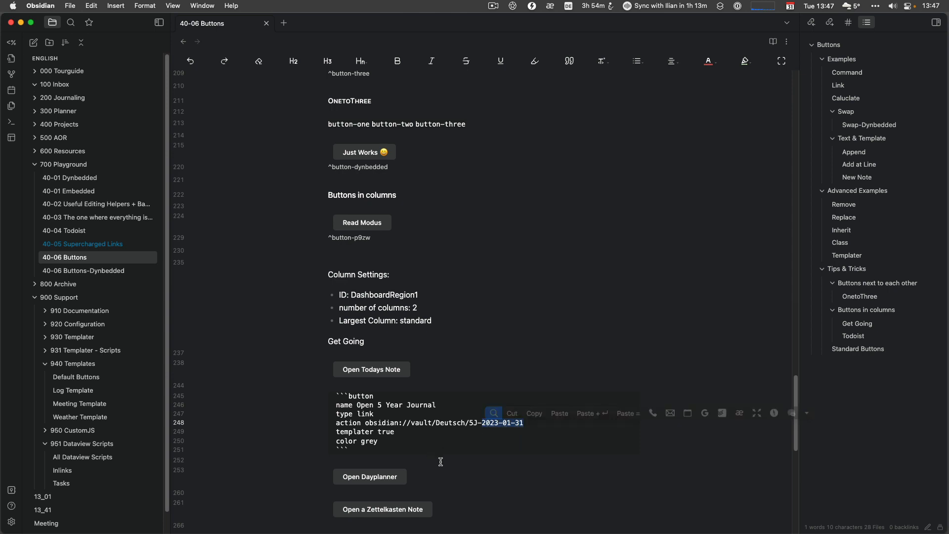
Examine the code of the Open Dayplanner and Open a Zettelkasten Note buttons under Get Going
{"action": "scroll", "coordinate": [445, 463], "scroll_direction": "down", "scroll_amount": 1}
{"action": "left_click", "coordinate": [388, 447]}
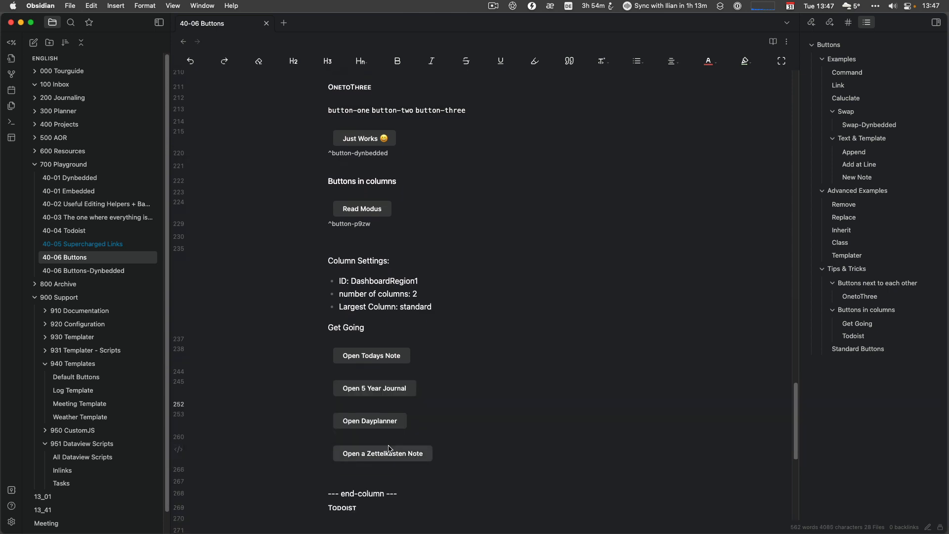
{"action": "key", "text": "Down"}
{"action": "key", "text": "Down"}
{"action": "key", "text": "Down"}
{"action": "key", "text": "Down"}
{"action": "key", "text": "Down"}
{"action": "key", "text": "Down"}
{"action": "key", "text": "Down"}
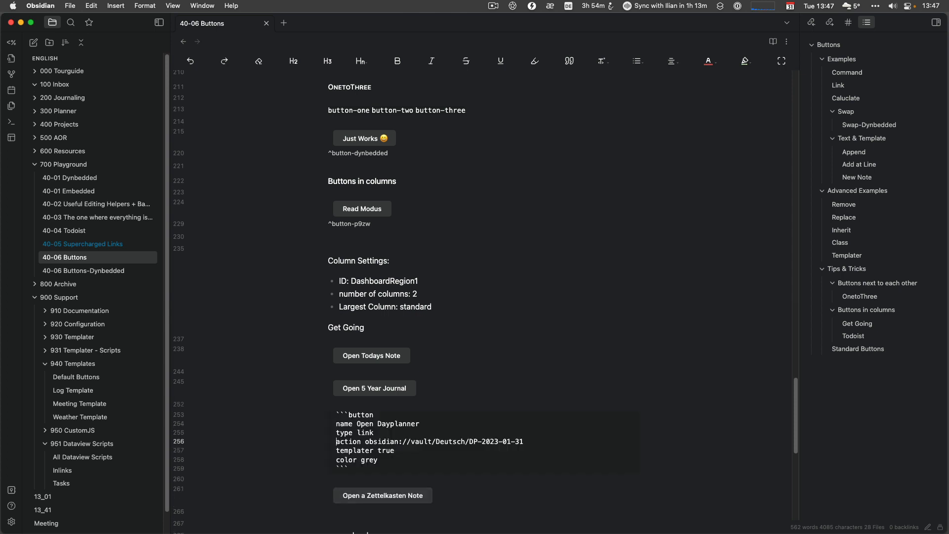
{"action": "key", "text": "Down"}
{"action": "key", "text": "Down"}
{"action": "key", "text": "Down"}
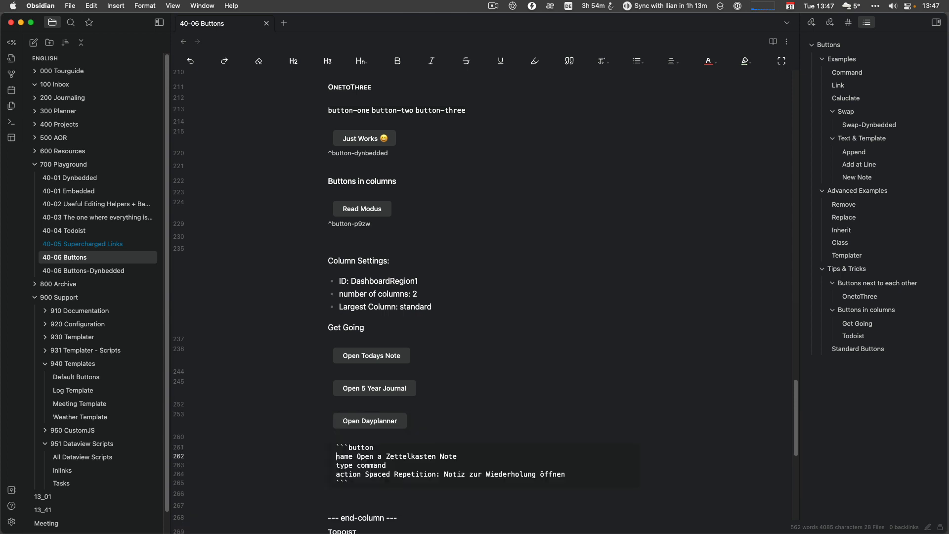
Highlight the end-column marker above Todoist and show the code of the Create New Todoist Task button
{"action": "scroll", "coordinate": [410, 440], "scroll_direction": "down", "scroll_amount": 3}
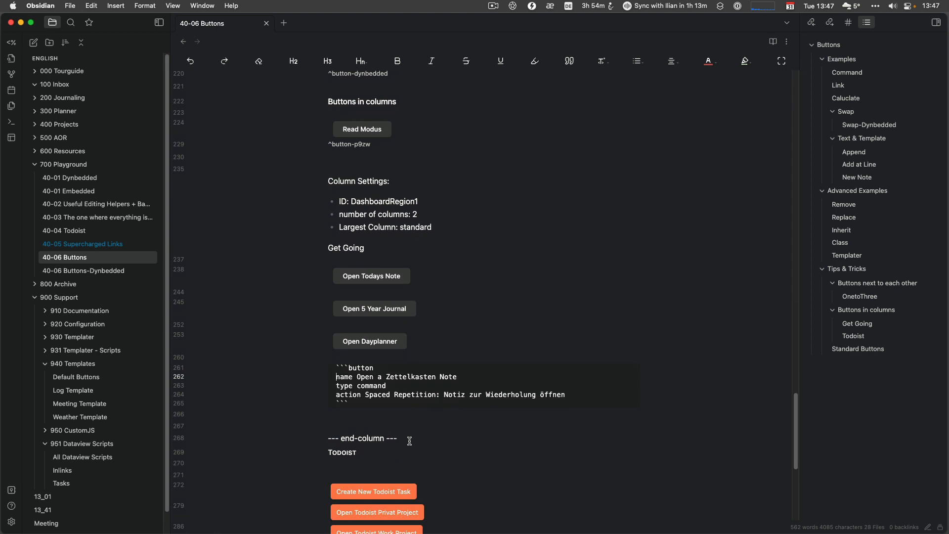
{"action": "scroll", "coordinate": [416, 438], "scroll_direction": "down", "scroll_amount": 2}
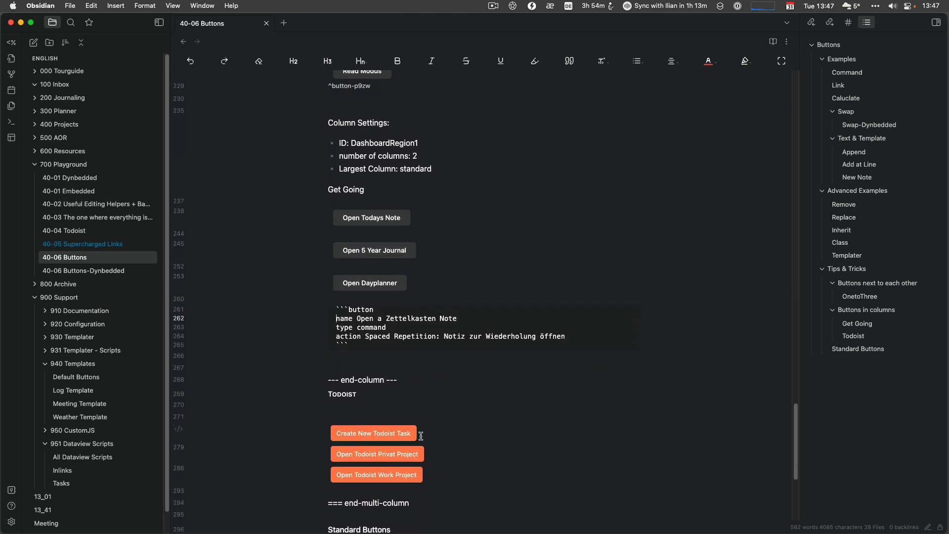
{"action": "left_click_drag", "start_coordinate": [324, 380], "coordinate": [398, 379]}
{"action": "left_click", "coordinate": [340, 381]}
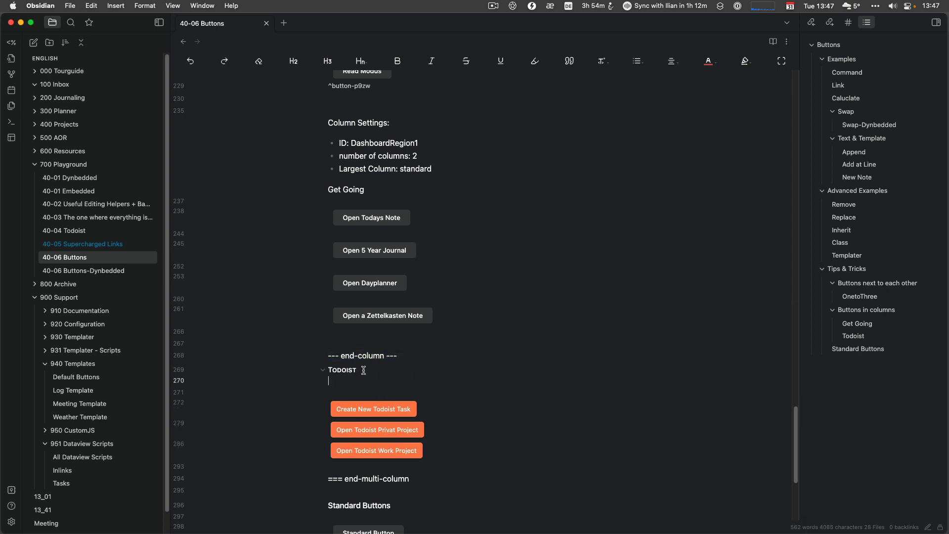
{"action": "key", "text": "Down"}
{"action": "key", "text": "Down"}
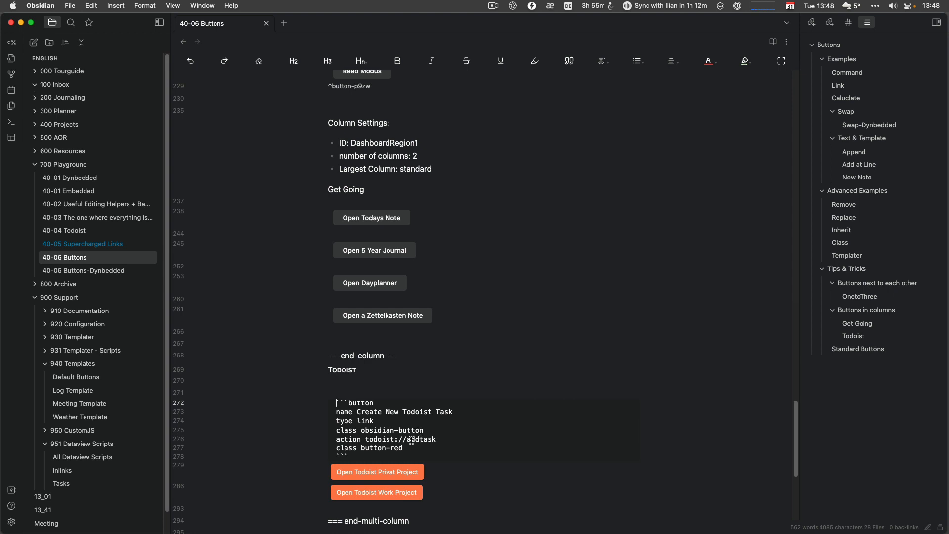
Examine the code of the Open Todoist Privat Project and Open Todoist Work Project buttons in the Todoist column
{"action": "key", "text": "Down"}
{"action": "key", "text": "Down"}
{"action": "key", "text": "Down"}
{"action": "key", "text": "Down"}
{"action": "key", "text": "Down"}
{"action": "key", "text": "Down"}
{"action": "key", "text": "Down"}
{"action": "key", "text": "Down"}
{"action": "key", "text": "Down"}
{"action": "key", "text": "Down"}
{"action": "key", "text": "Down"}
{"action": "key", "text": "Down"}
{"action": "key", "text": "Down"}
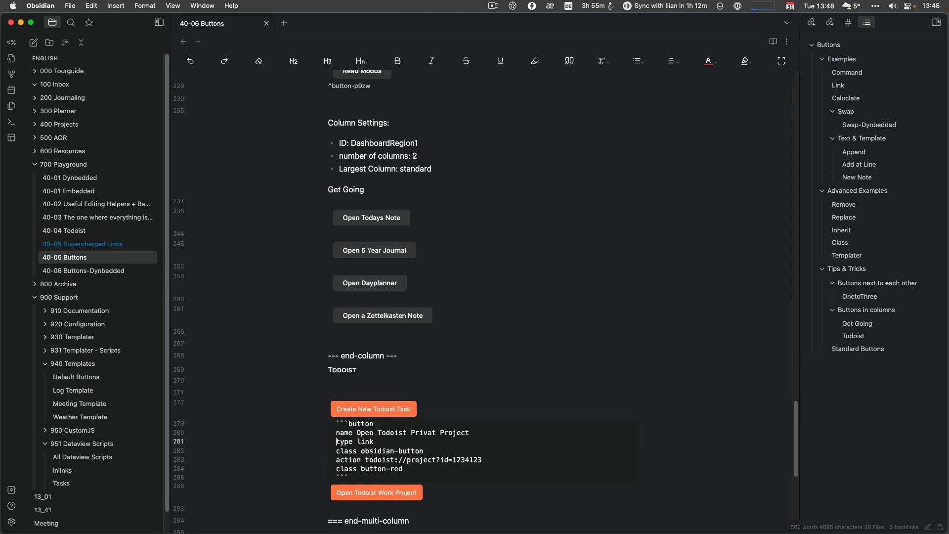
{"action": "key", "text": "Down"}
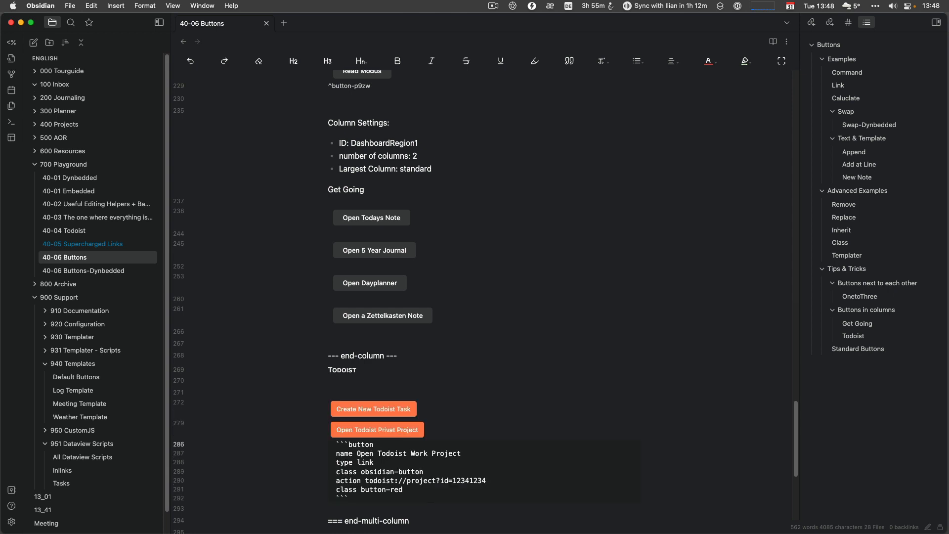
Move past the end-multi-column marker to view the Get Going and Todoist sections as rendered columns
{"action": "key", "text": "Down"}
{"action": "key", "text": "Down"}
{"action": "key", "text": "Down"}
{"action": "key", "text": "Down"}
{"action": "key", "text": "Down"}
{"action": "key", "text": "Down"}
{"action": "key", "text": "Down"}
{"action": "left_click", "coordinate": [361, 492]}
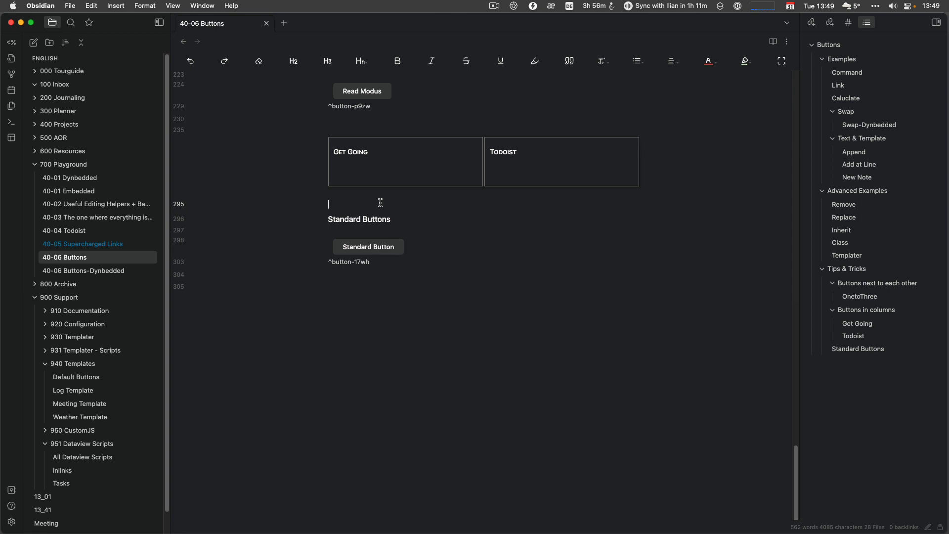
Examine the code of the Standard Button under Standard Buttons, including its type and id lines, and return to its rendered view
{"action": "left_click", "coordinate": [366, 229]}
{"action": "key", "text": "Down"}
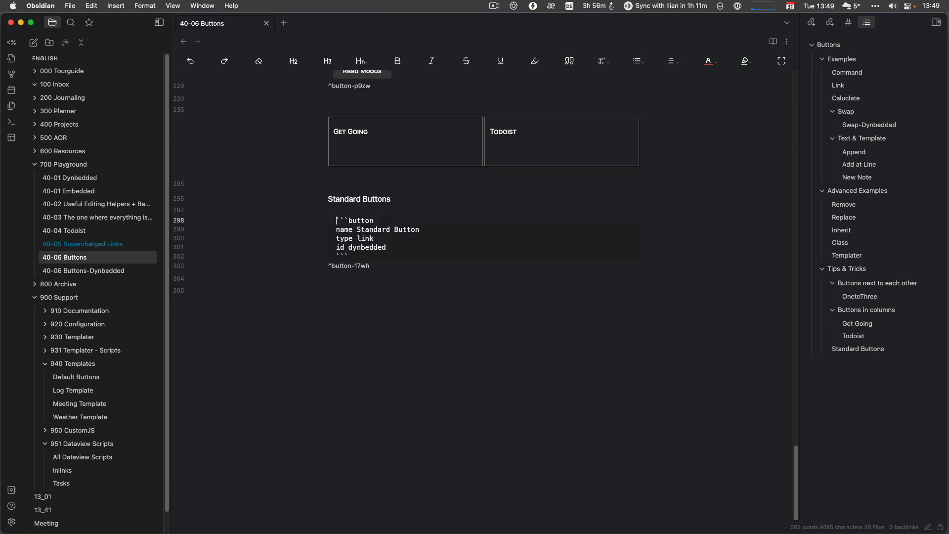
{"action": "left_click", "coordinate": [426, 198]}
{"action": "left_click", "coordinate": [377, 229]}
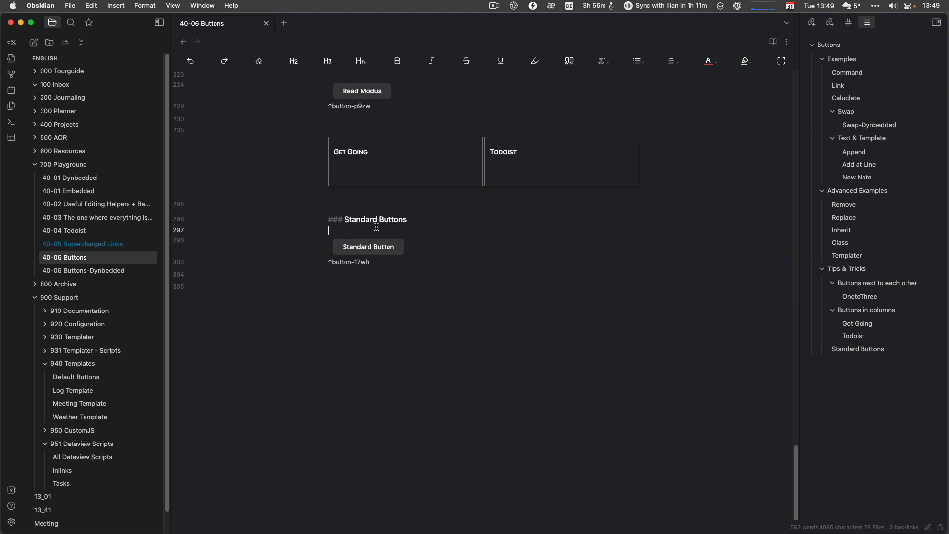
{"action": "key", "text": "Down"}
{"action": "key", "text": "Down"}
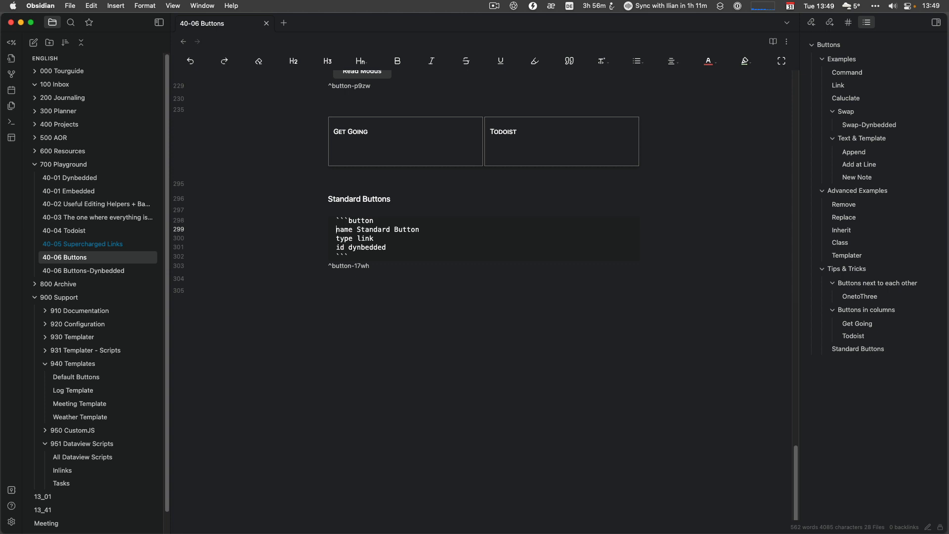
{"action": "left_click", "coordinate": [368, 321]}
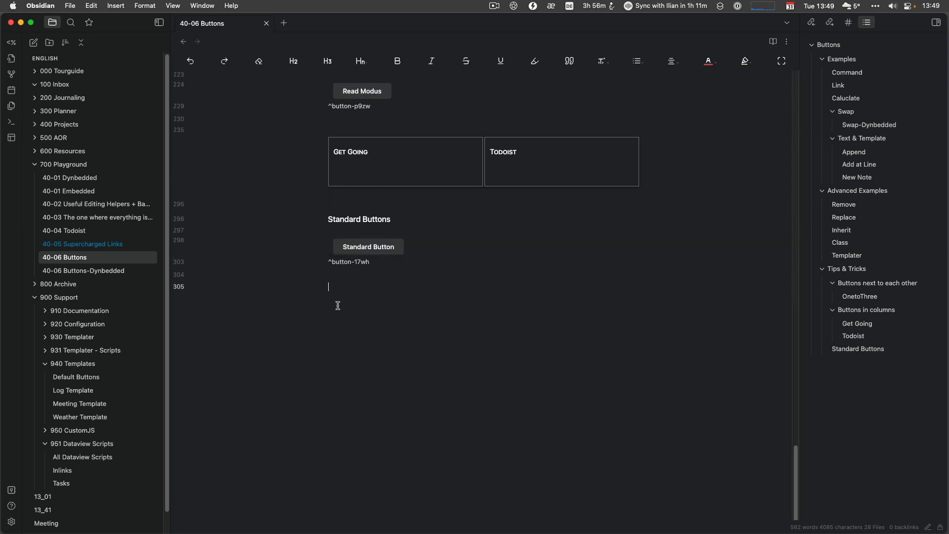
Open 40-06 Buttons-Dynbedded through the Standard Button and examine the dynbedded block that embeds the Append section of 40-06 Buttons
{"action": "left_click", "coordinate": [366, 252]}
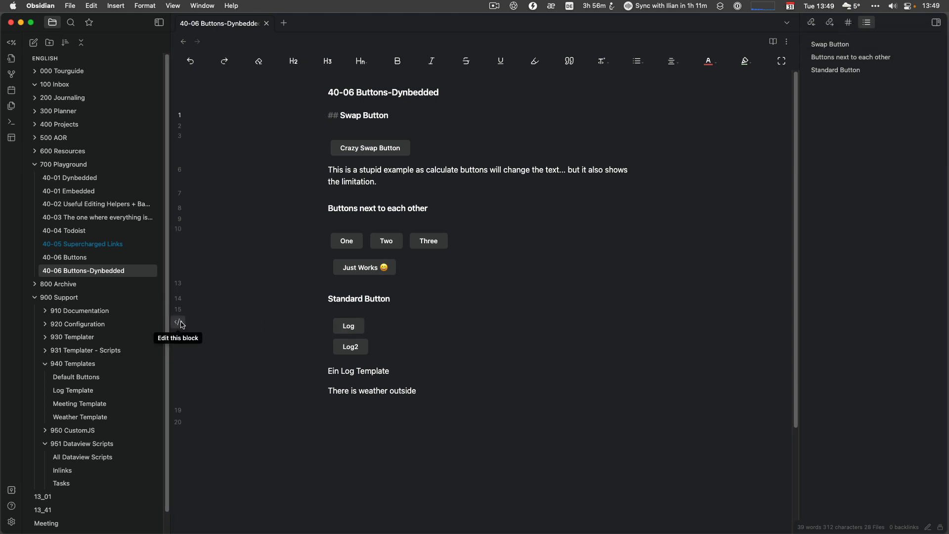
{"action": "left_click", "coordinate": [182, 324]}
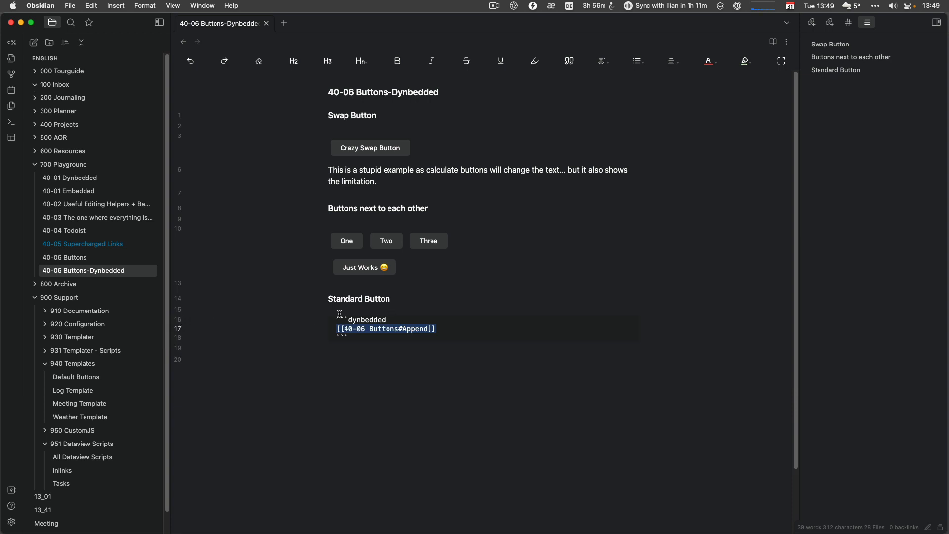
{"action": "left_click", "coordinate": [471, 284]}
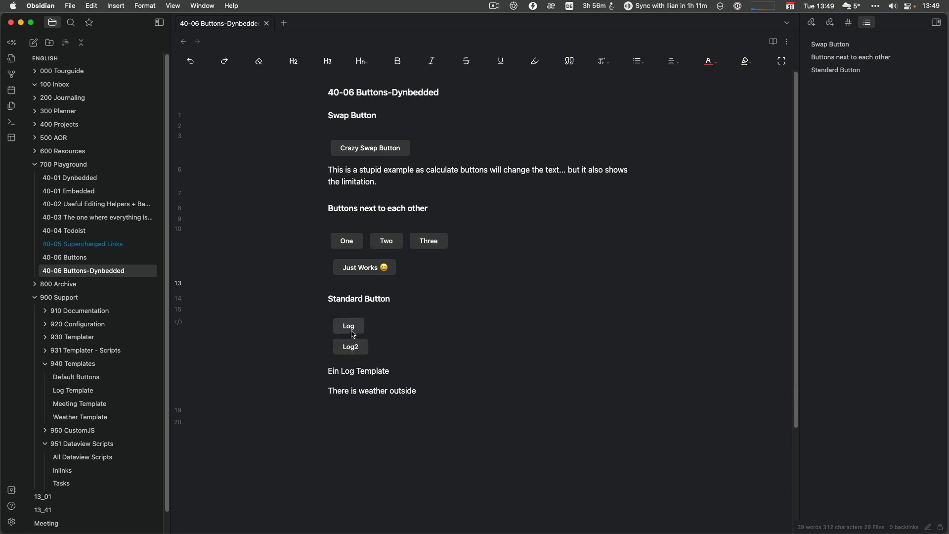
{"action": "left_click", "coordinate": [179, 322]}
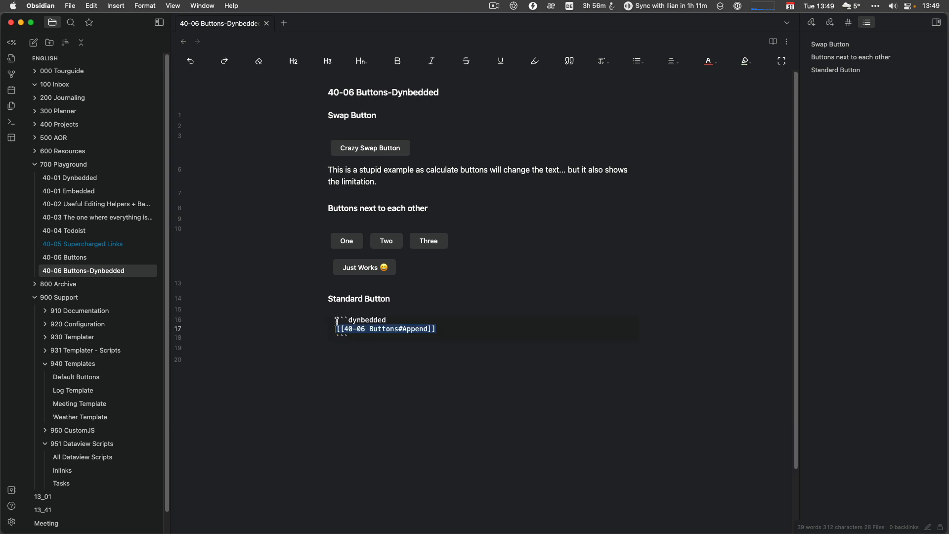
{"action": "left_click", "coordinate": [362, 367]}
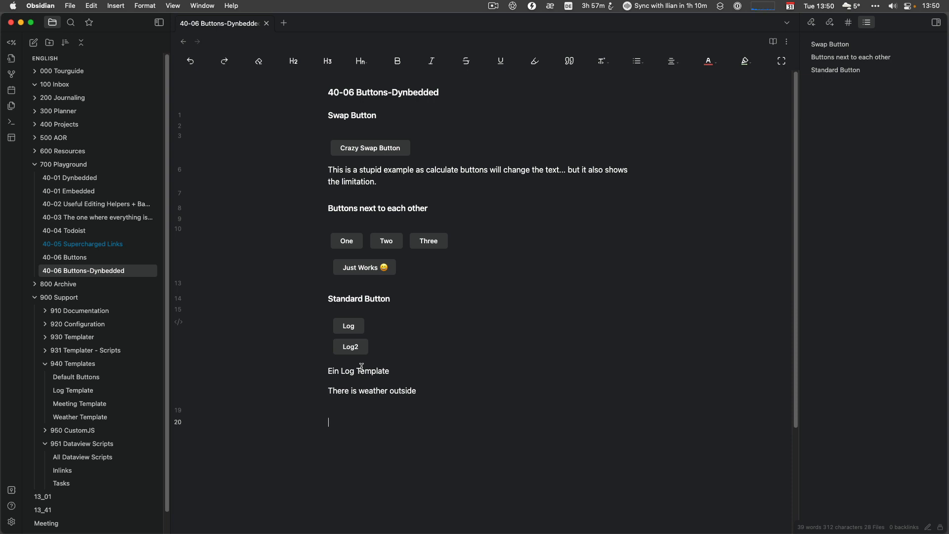
{"action": "left_click", "coordinate": [178, 327]}
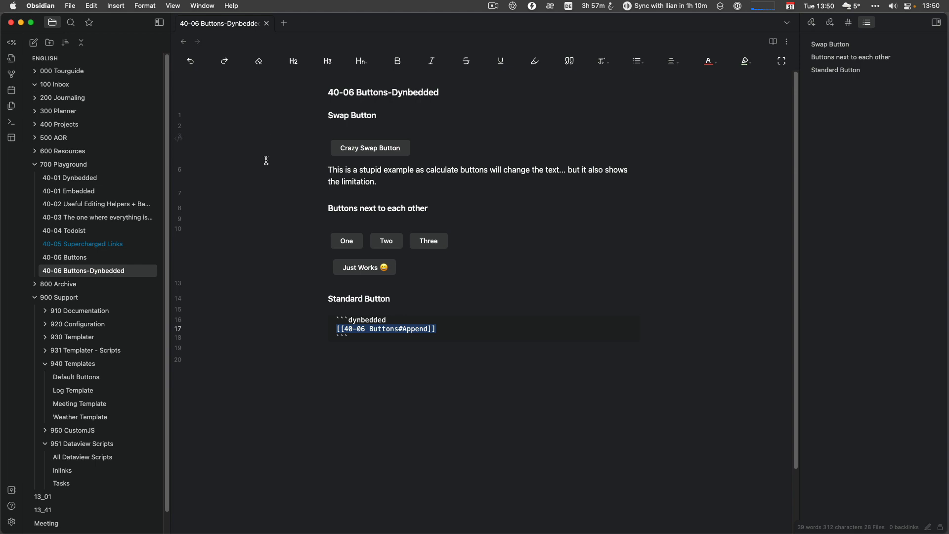
Reopen the 40-06 Buttons note and review its examples from Command through Text & Template and Advanced Examples to Tips & Tricks
{"action": "left_click", "coordinate": [89, 258]}
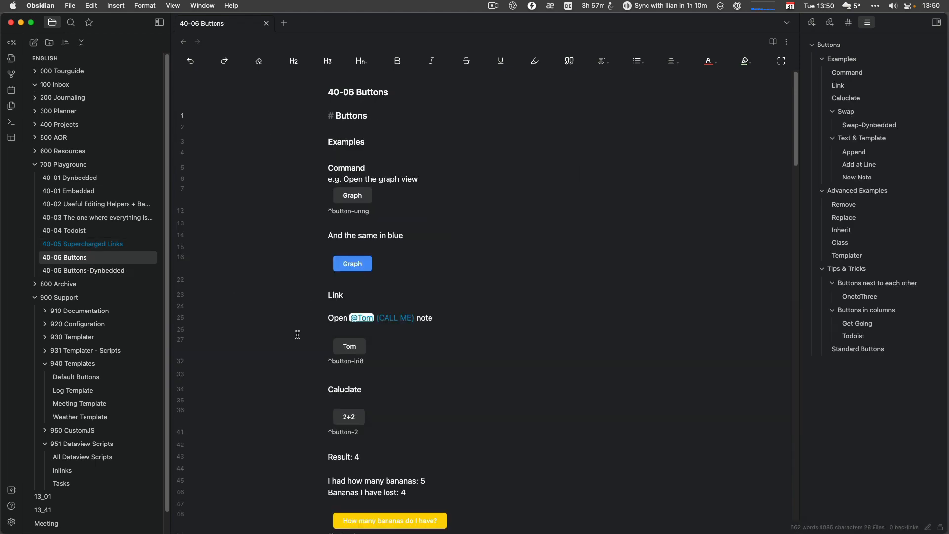
{"action": "scroll", "coordinate": [295, 318], "scroll_direction": "down", "scroll_amount": 10}
{"action": "scroll", "coordinate": [295, 319], "scroll_direction": "down", "scroll_amount": 10}
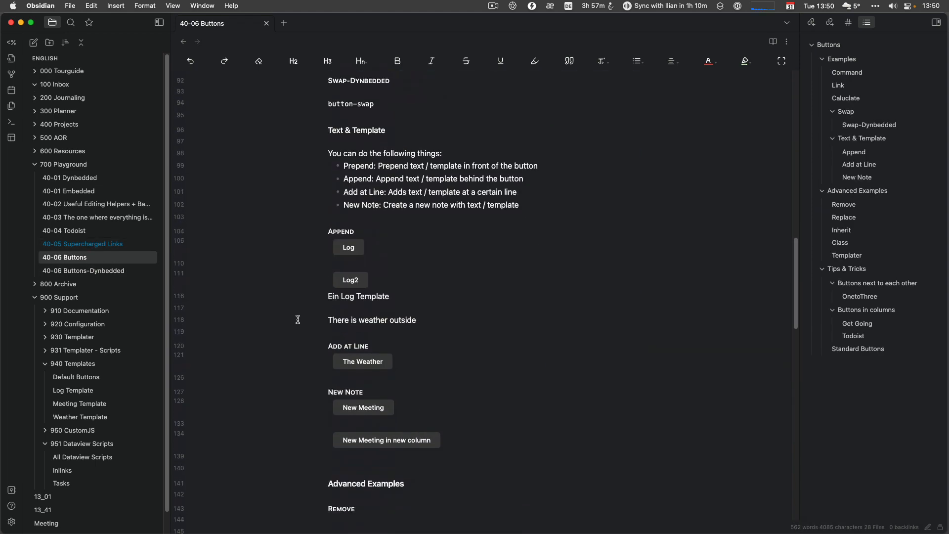
{"action": "scroll", "coordinate": [287, 373], "scroll_direction": "down", "scroll_amount": 2}
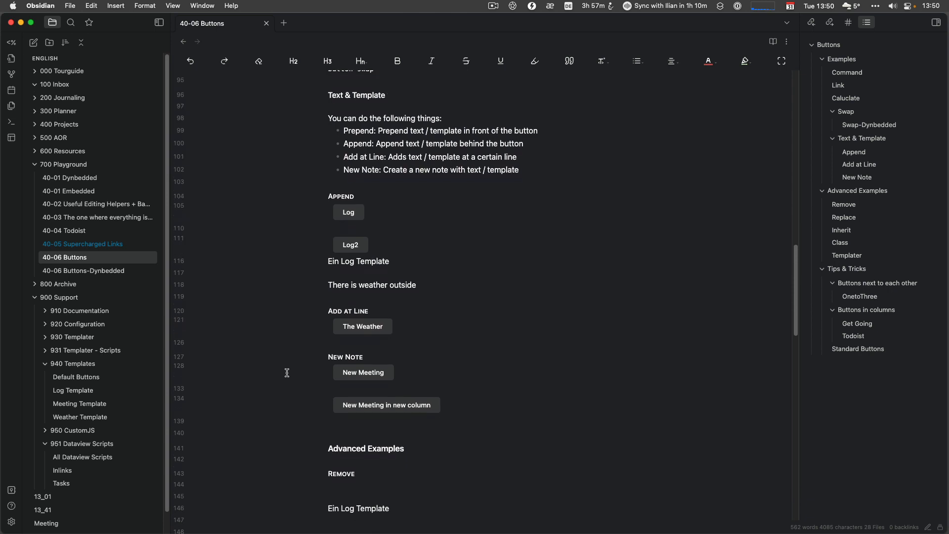
{"action": "scroll", "coordinate": [287, 373], "scroll_direction": "down", "scroll_amount": 8}
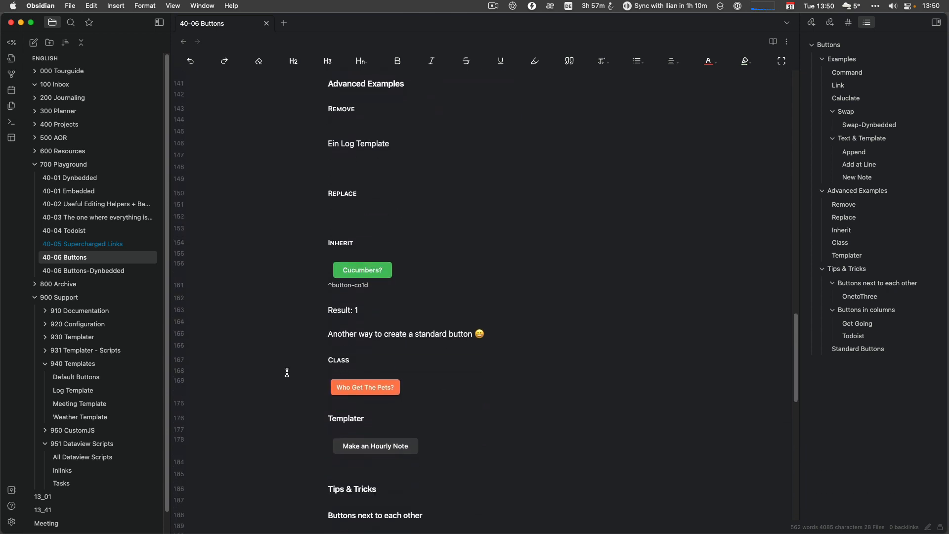
{"action": "scroll", "coordinate": [287, 372], "scroll_direction": "down", "scroll_amount": 4}
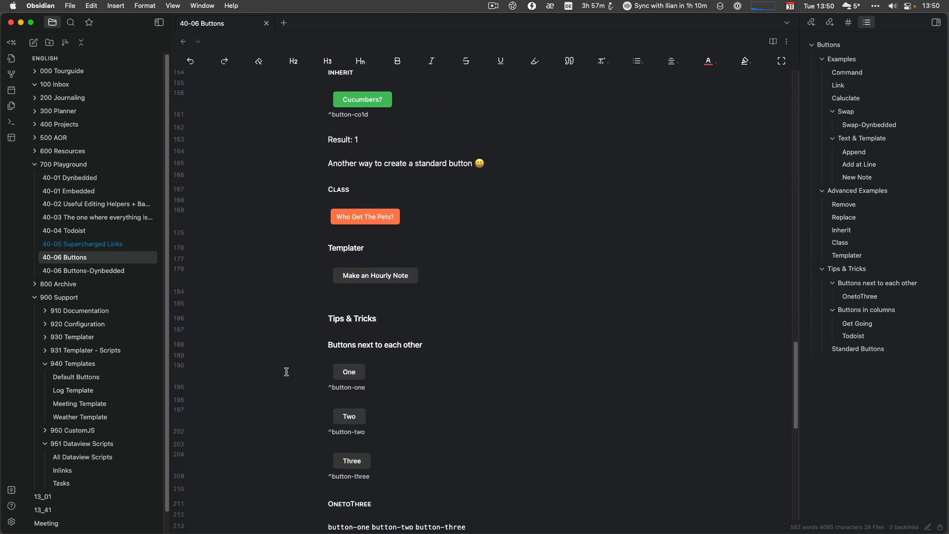
{"action": "scroll", "coordinate": [287, 372], "scroll_direction": "down", "scroll_amount": 1}
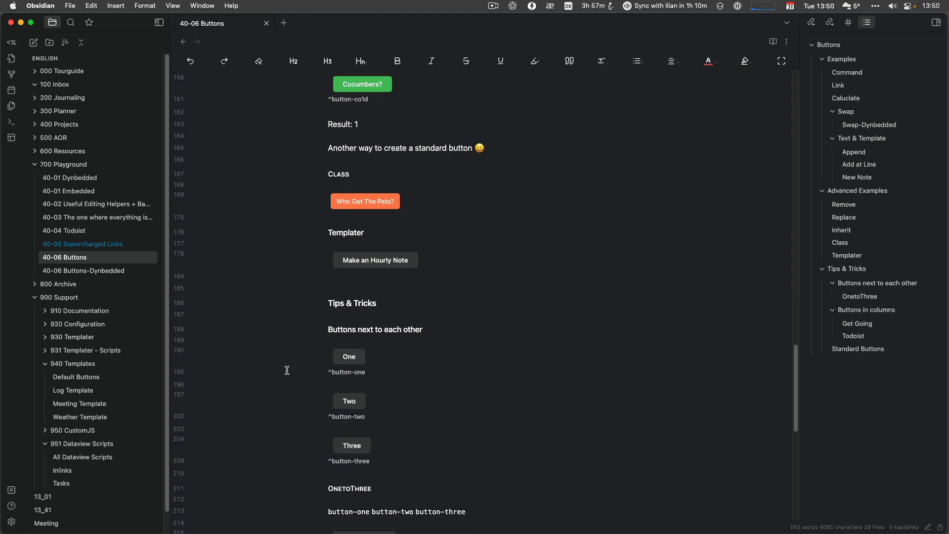